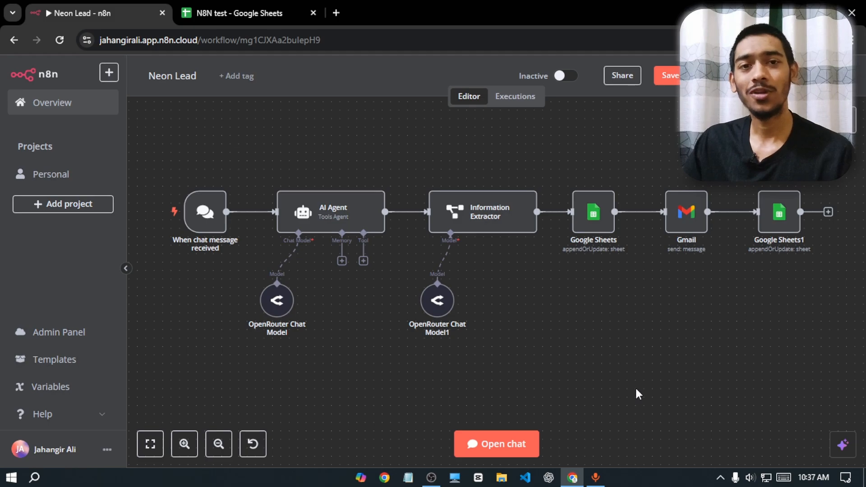
Step: Open the chat for the Neon Lead workflow's chat message trigger
{"action": "mouse_move", "coordinate": [579, 312]}
{"action": "left_mouse_down"}
{"action": "mouse_move", "coordinate": [576, 350]}
{"action": "mouse_move", "coordinate": [585, 317]}
{"action": "left_mouse_up"}
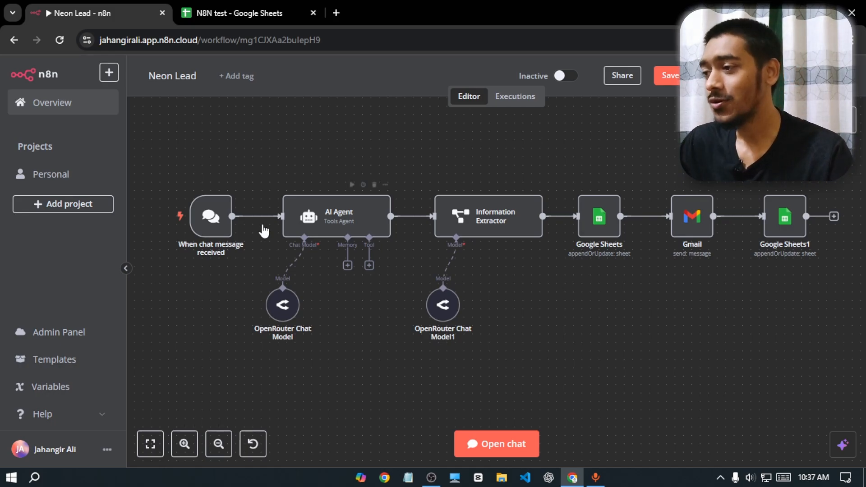
{"action": "left_click", "coordinate": [211, 216]}
{"action": "left_click", "coordinate": [491, 445]}
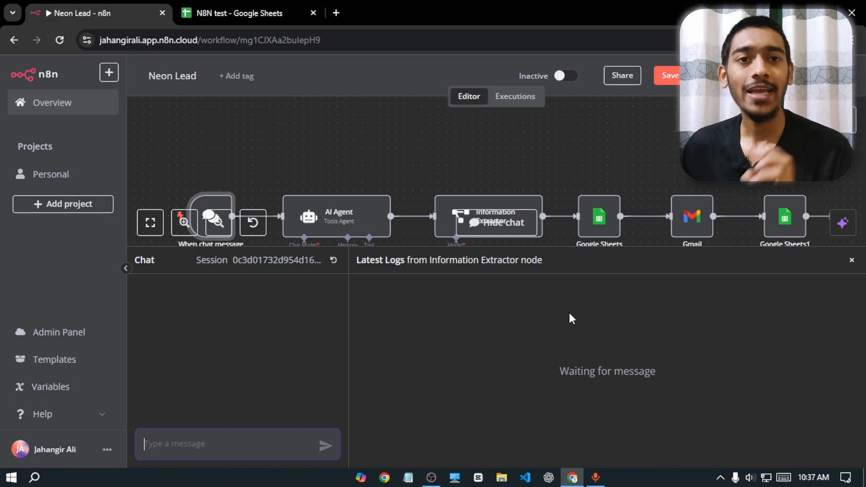
Step: Review the N8N test spreadsheet's columns from Business URL to Email Status, and return to the workflow with its chat closed
{"action": "key", "text": "ctrl+Tab"}
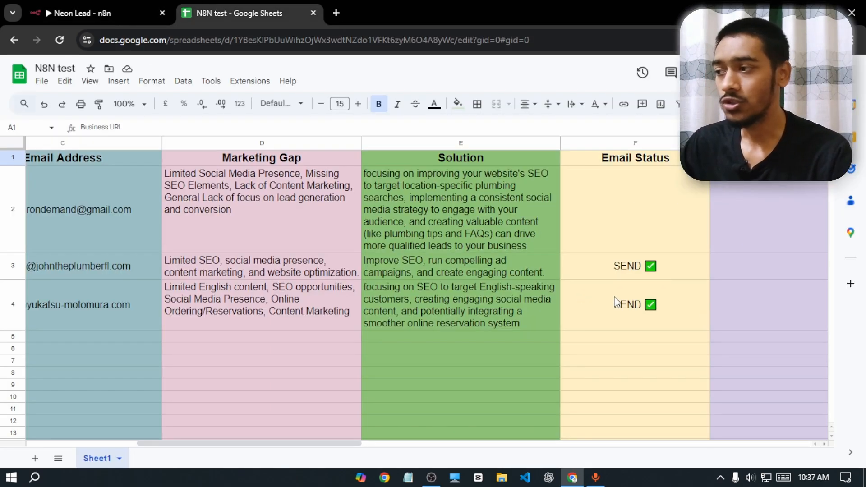
{"action": "left_click_drag", "start_coordinate": [238, 443], "coordinate": [99, 437]}
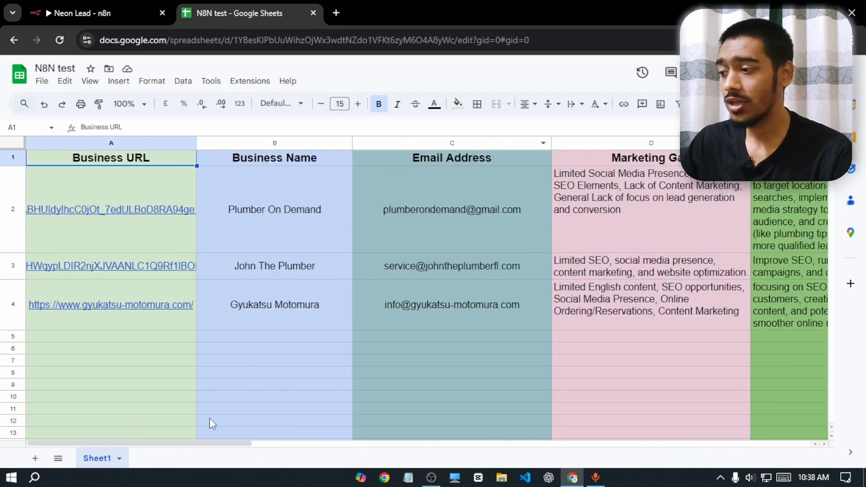
{"action": "left_click_drag", "start_coordinate": [224, 443], "coordinate": [307, 443]}
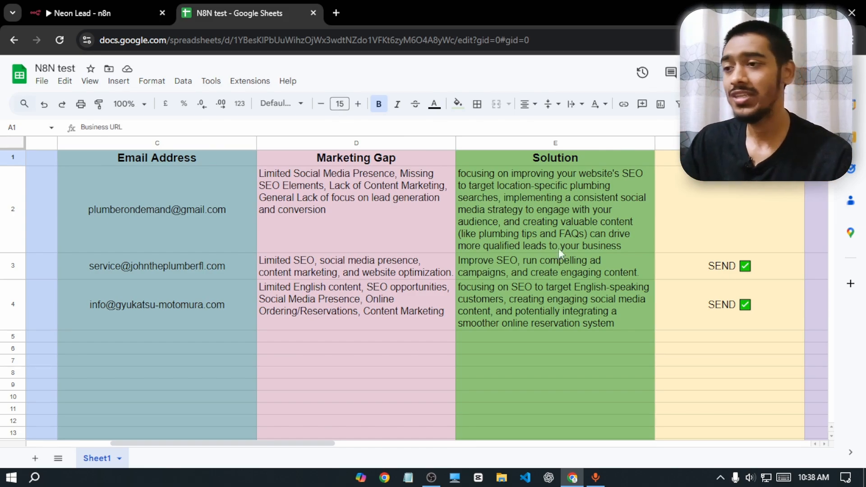
{"action": "left_click_drag", "start_coordinate": [311, 444], "coordinate": [356, 444]}
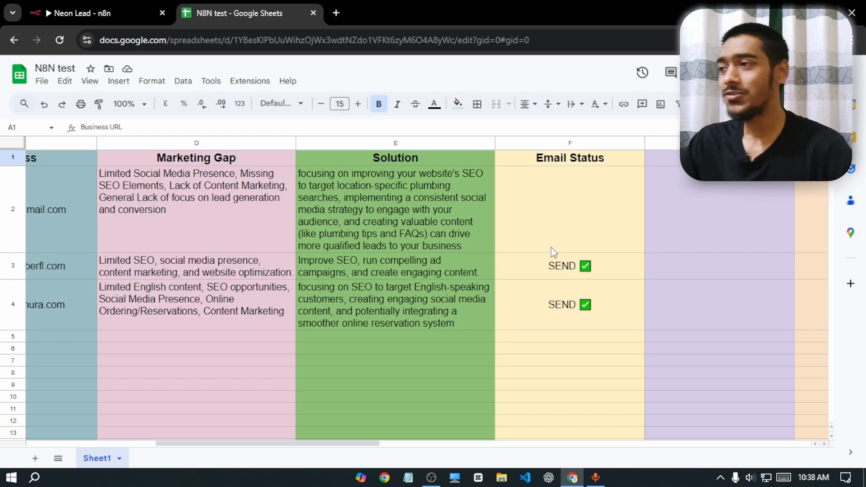
{"action": "left_click", "coordinate": [99, 13]}
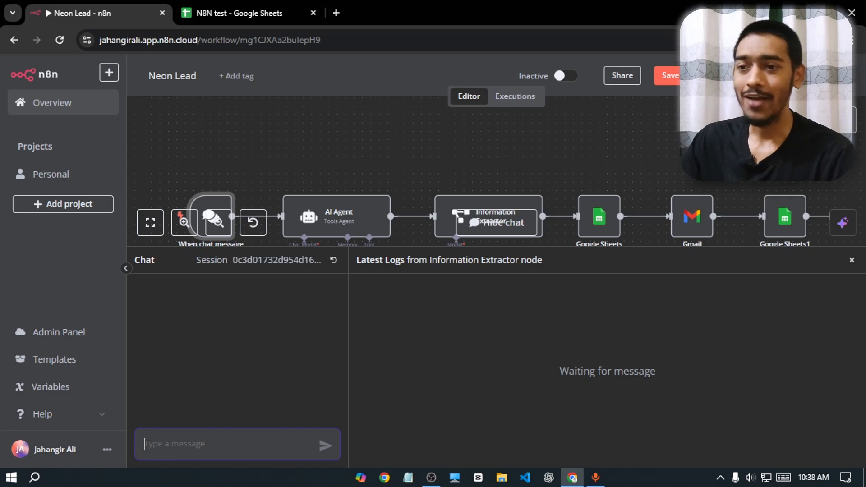
{"action": "left_click", "coordinate": [851, 260]}
{"action": "left_click_drag", "start_coordinate": [661, 315], "coordinate": [671, 319]}
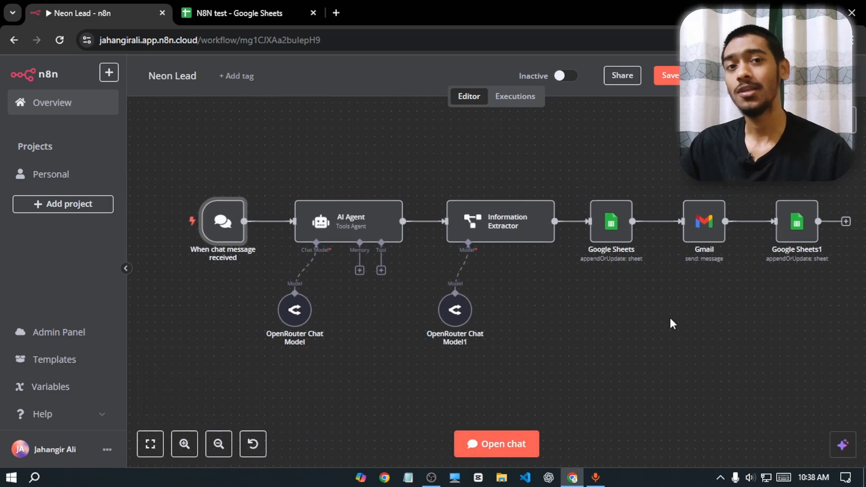
Step: Search Google in a new tab for "real estate in florida" and show the matching businesses on the map
{"action": "left_click", "coordinate": [339, 13]}
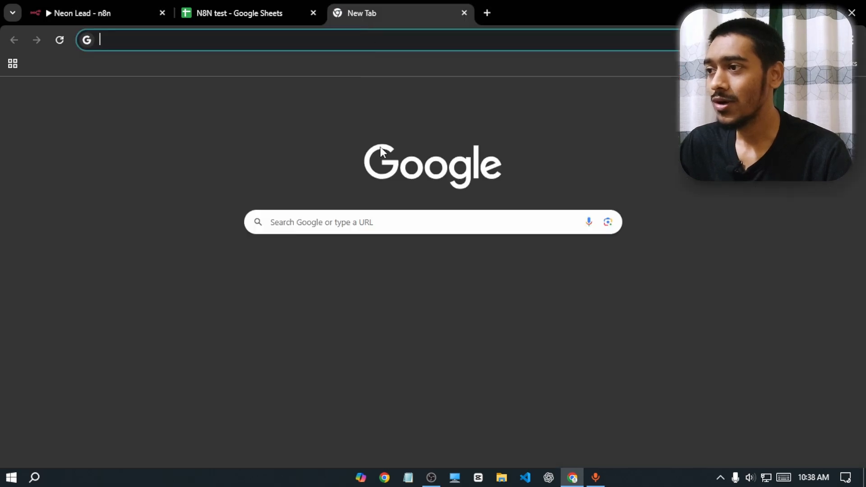
{"action": "left_click", "coordinate": [373, 222]}
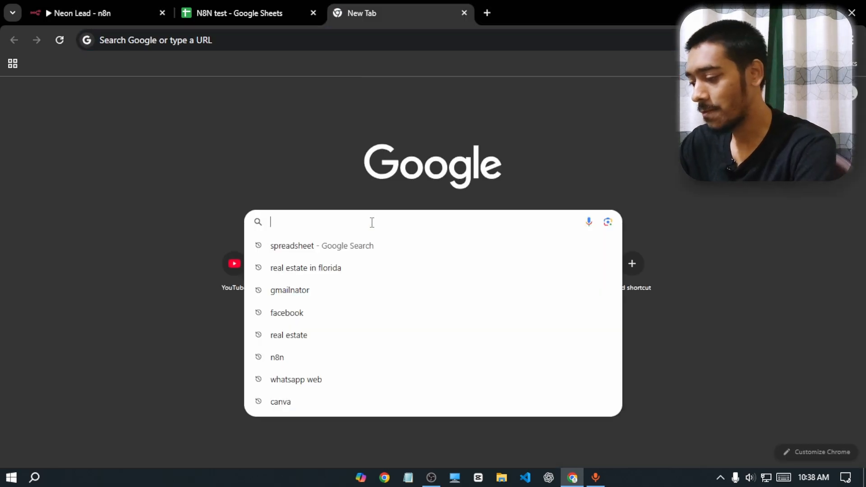
{"action": "type", "text": "real"}
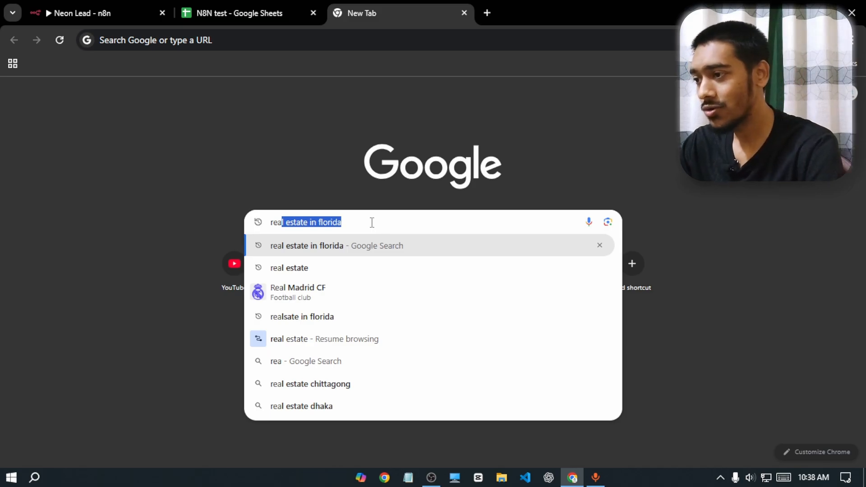
{"action": "key", "text": "Return"}
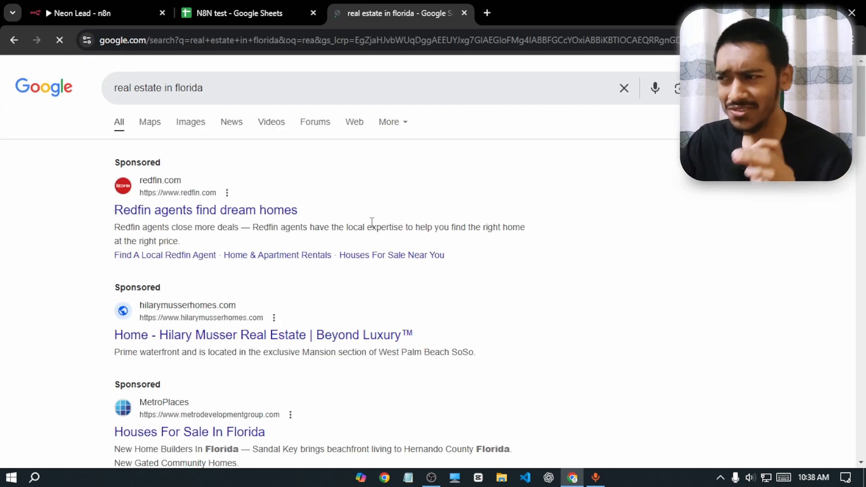
{"action": "left_click", "coordinate": [158, 126]}
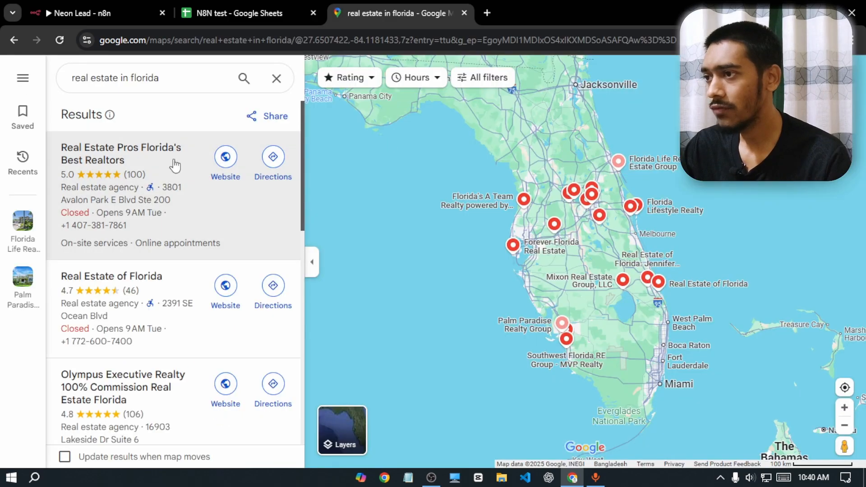
Step: Find the Florida Lifestyle Realty listing in the map results and open its website
{"action": "left_click_drag", "start_coordinate": [303, 118], "coordinate": [291, 415]}
{"action": "left_click", "coordinate": [119, 190]}
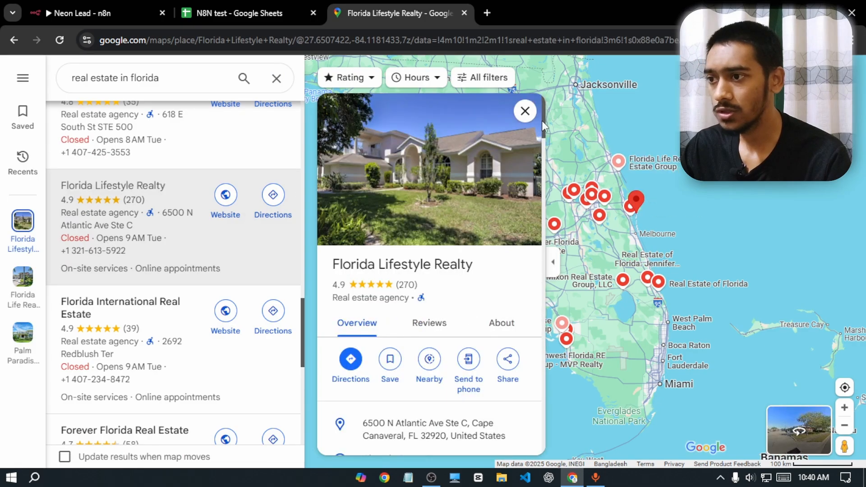
{"action": "scroll", "coordinate": [541, 189], "scroll_direction": "down", "scroll_amount": 5}
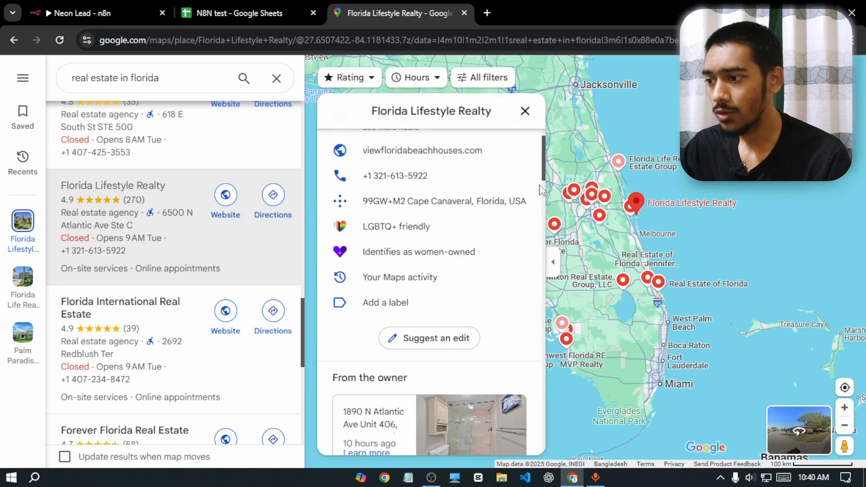
{"action": "scroll", "coordinate": [541, 189], "scroll_direction": "down", "scroll_amount": 1}
{"action": "scroll", "coordinate": [541, 171], "scroll_direction": "up", "scroll_amount": 3}
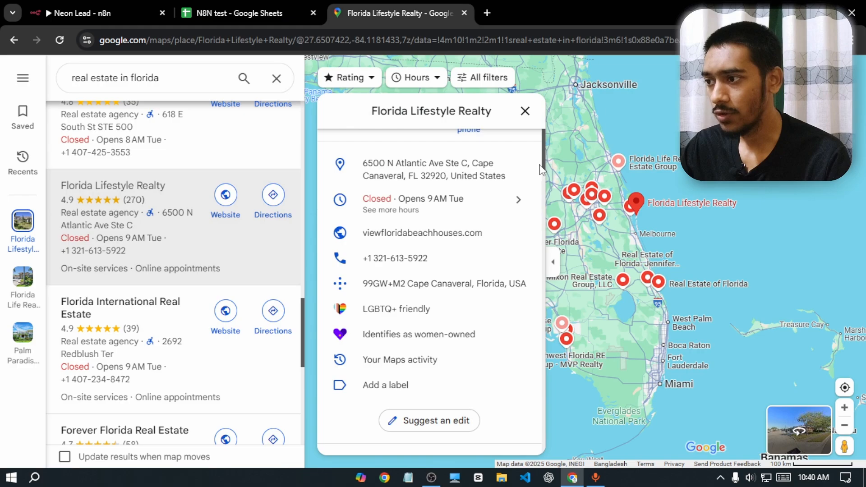
{"action": "left_click", "coordinate": [389, 233]}
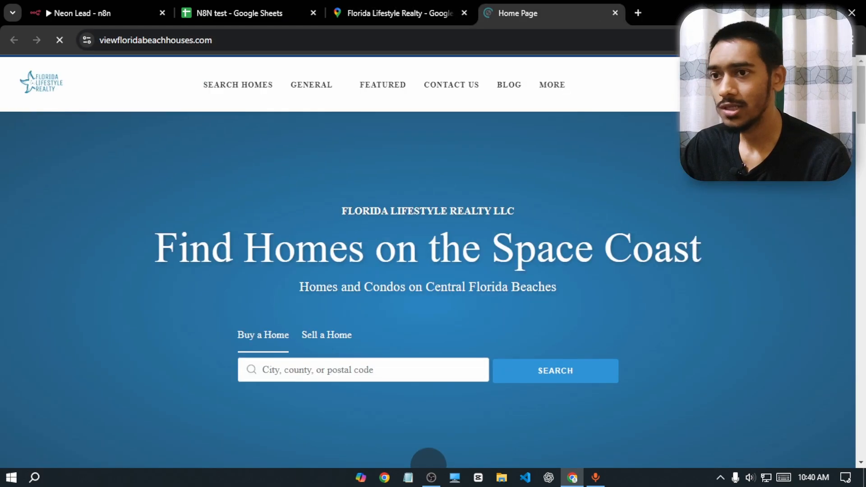
Step: Look over the realty website's home page and copy its URL
{"action": "scroll", "coordinate": [429, 458], "scroll_direction": "down", "scroll_amount": 15}
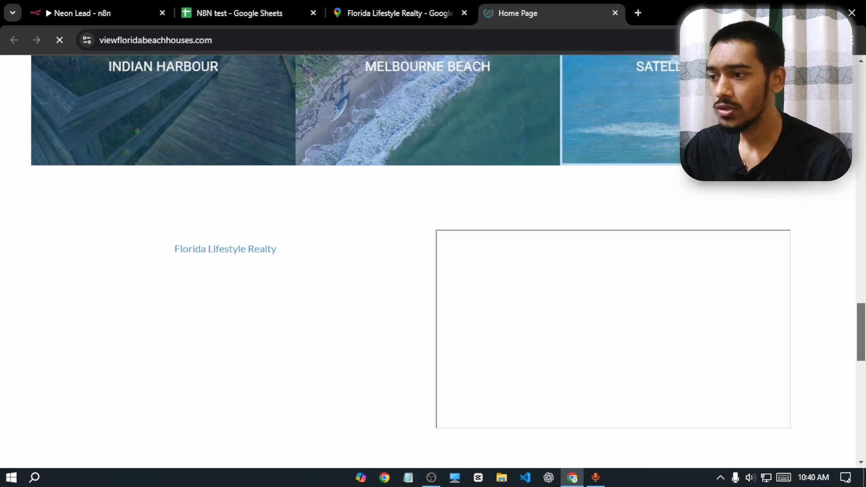
{"action": "scroll", "coordinate": [429, 261], "scroll_direction": "up", "scroll_amount": 2}
{"action": "left_click_drag", "start_coordinate": [861, 320], "coordinate": [843, 90]}
{"action": "key", "text": "ctrl+l"}
{"action": "key", "text": "ctrl+c"}
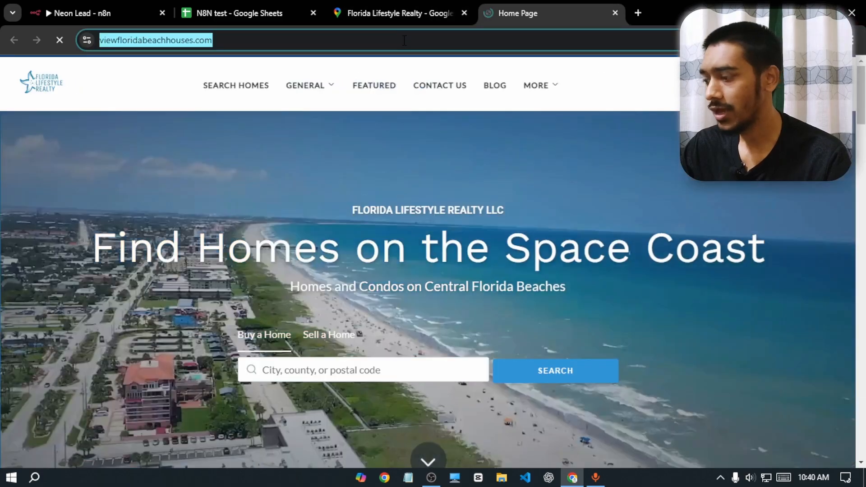
{"action": "left_click", "coordinate": [55, 7]}
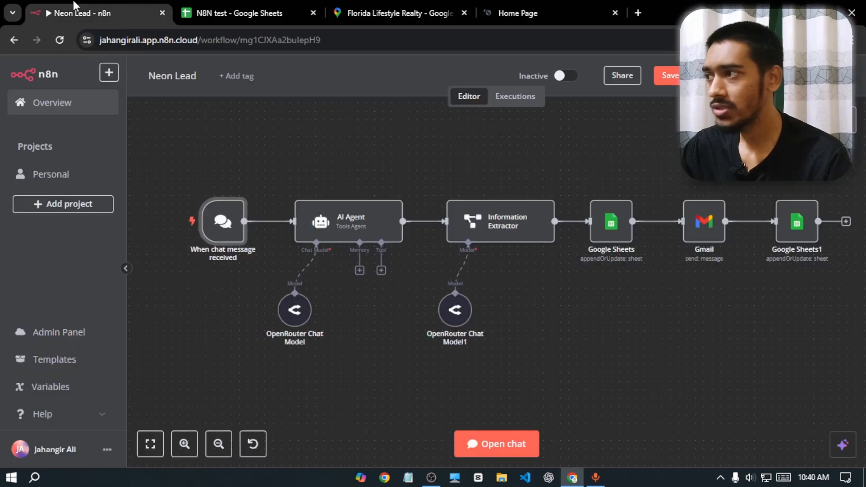
{"action": "left_click", "coordinate": [484, 455]}
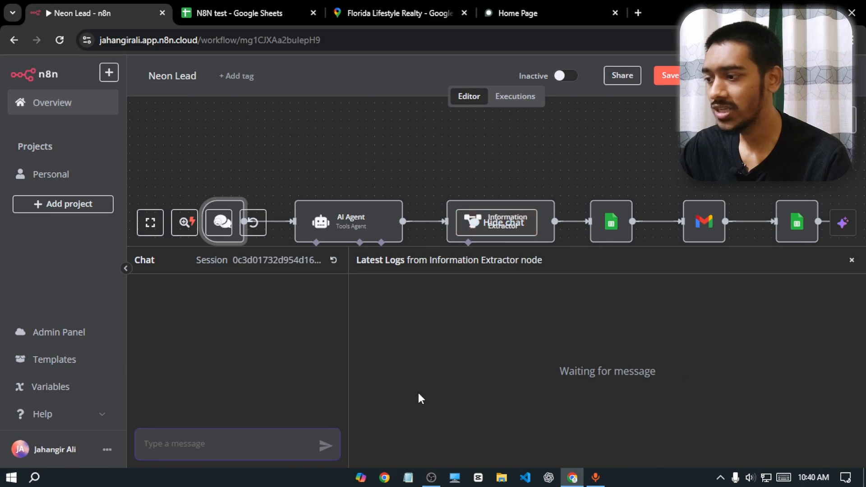
{"action": "key", "text": "ctrl+v"}
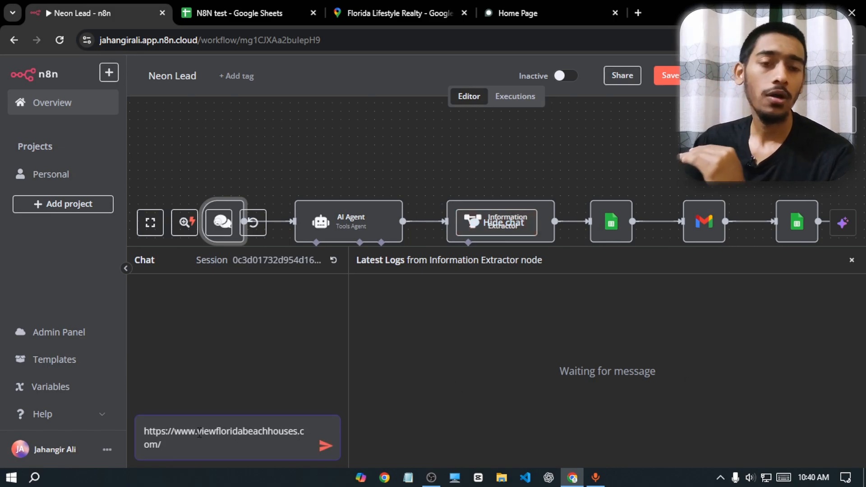
{"action": "left_click", "coordinate": [321, 457]}
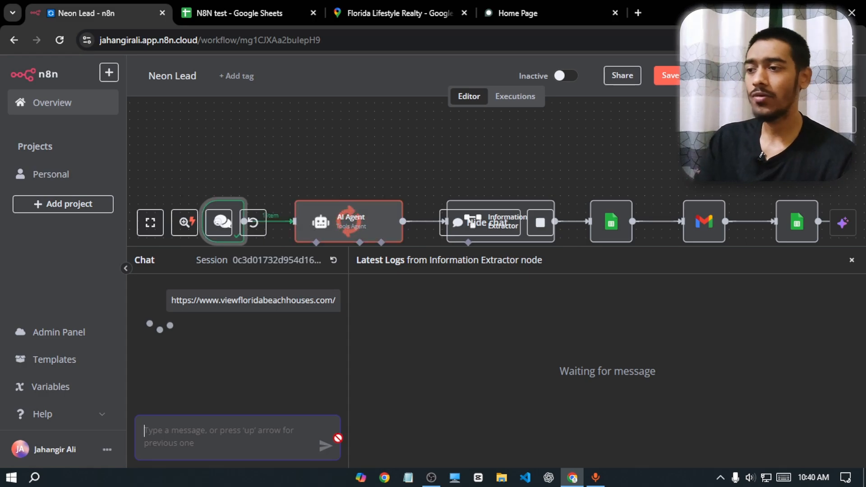
{"action": "left_click", "coordinate": [851, 260]}
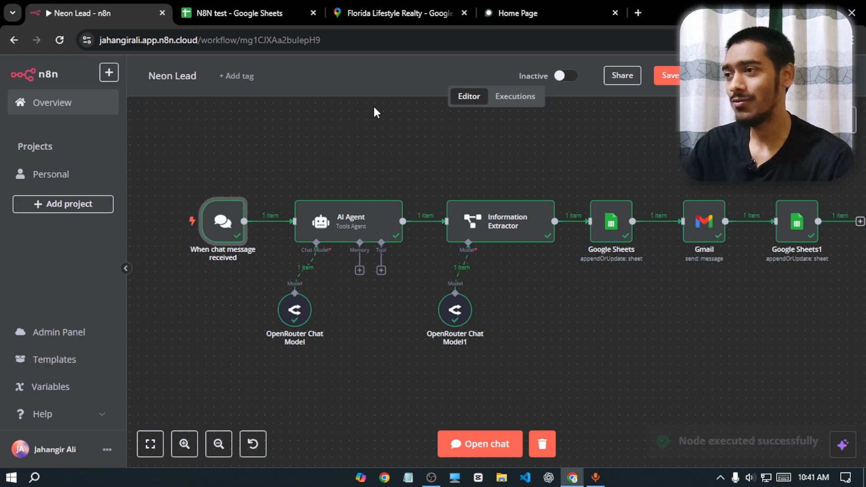
Step: Check row 5 of the N8N test spreadsheet across the business name, email, marketing gap, solution and email status columns
{"action": "left_click", "coordinate": [247, 11]}
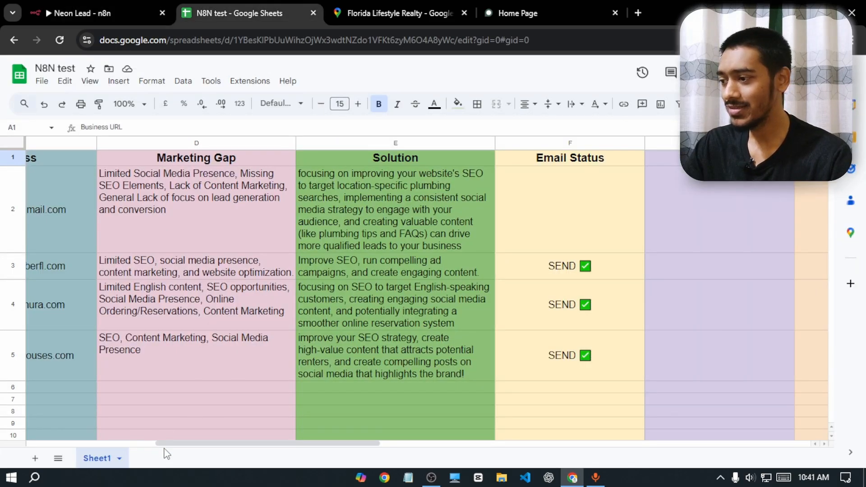
{"action": "left_click_drag", "start_coordinate": [164, 444], "coordinate": [36, 442]}
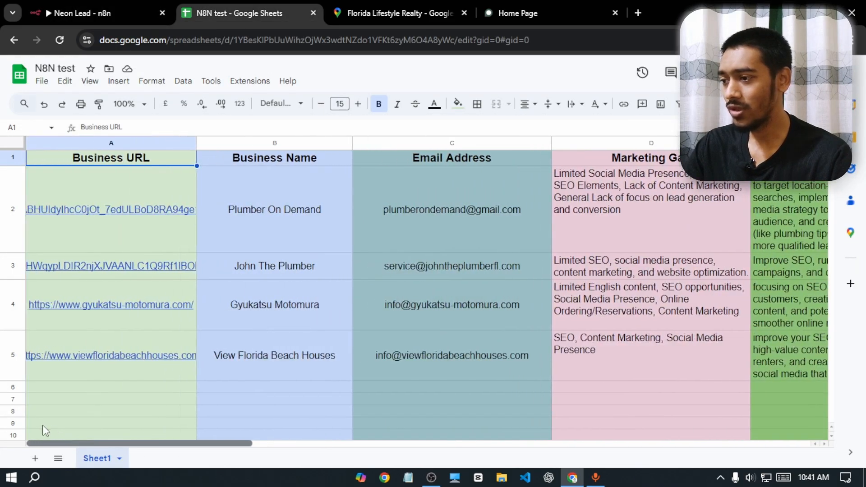
{"action": "left_click", "coordinate": [257, 378]}
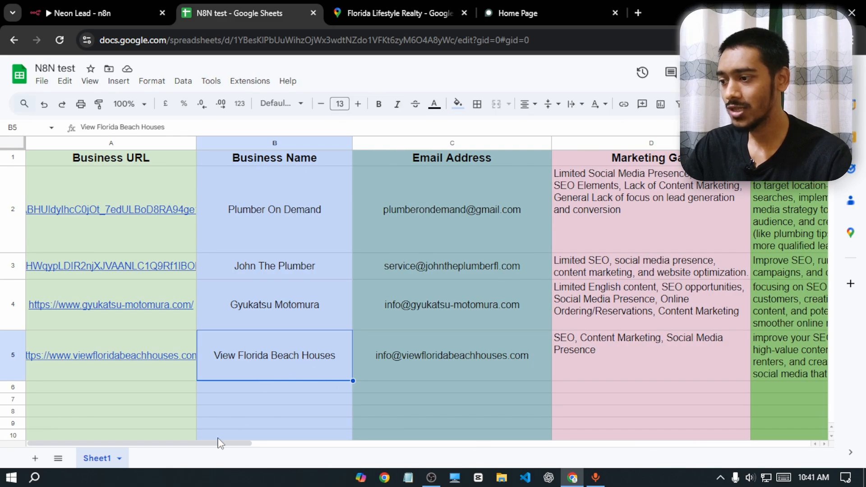
{"action": "left_click_drag", "start_coordinate": [212, 444], "coordinate": [334, 444]}
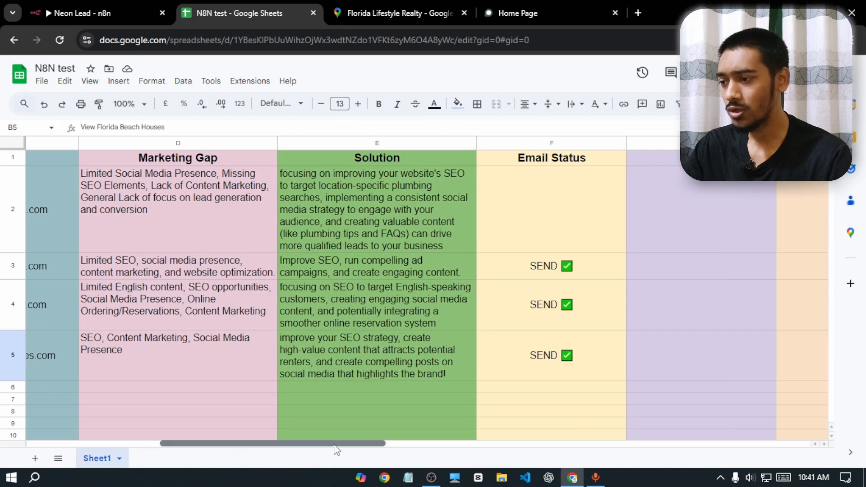
{"action": "left_click", "coordinate": [159, 364]}
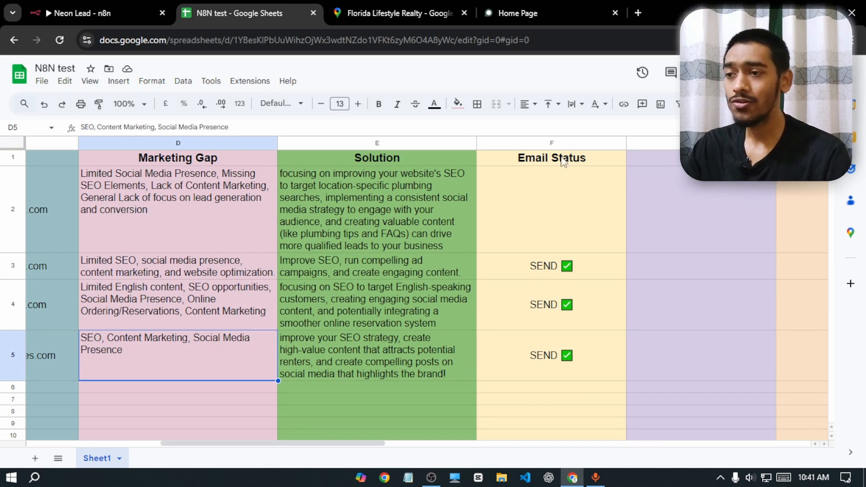
Step: Open Gmail in a new tab and view the sent email "Boost Your Beach House Bookings"
{"action": "left_click", "coordinate": [550, 9]}
{"action": "left_click", "coordinate": [638, 13]}
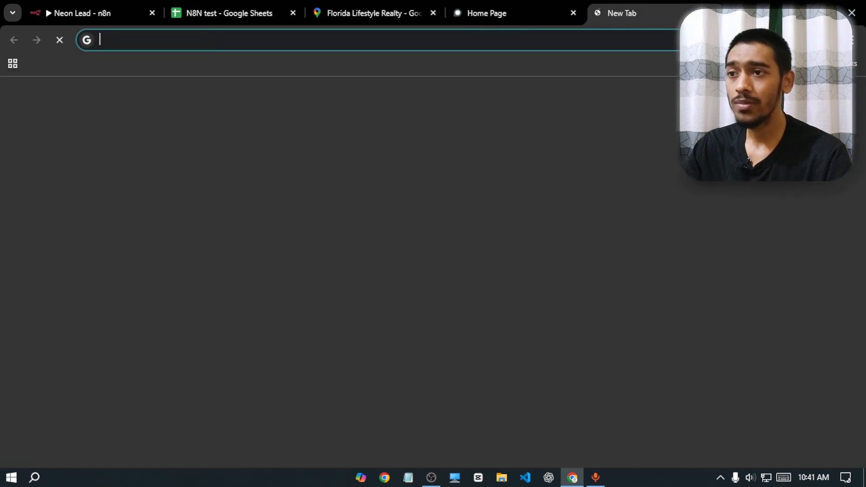
{"action": "left_click", "coordinate": [734, 93]}
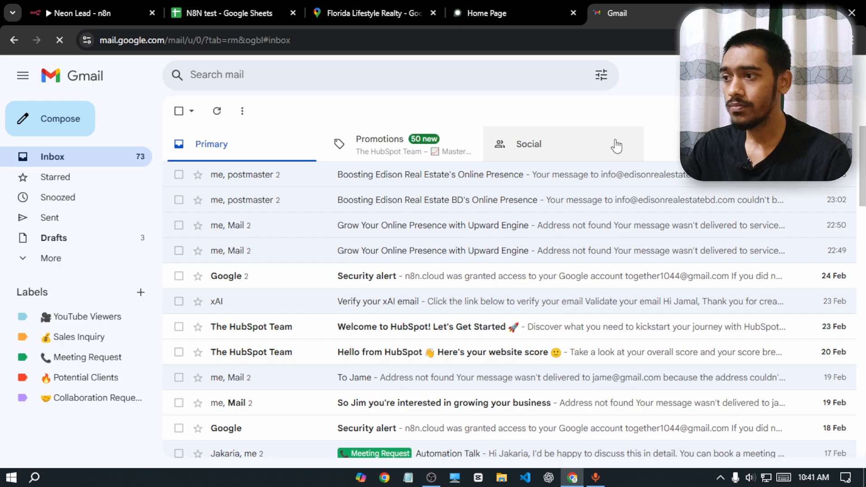
{"action": "left_click", "coordinate": [88, 226]}
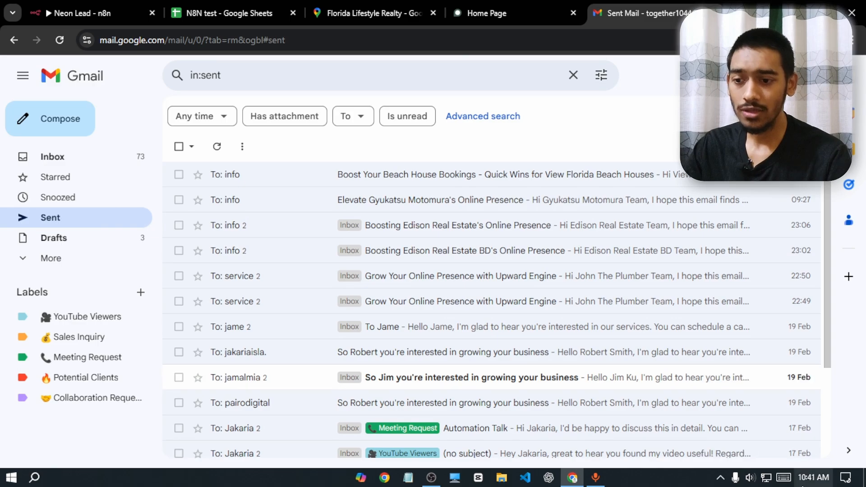
{"action": "left_click", "coordinate": [352, 185]}
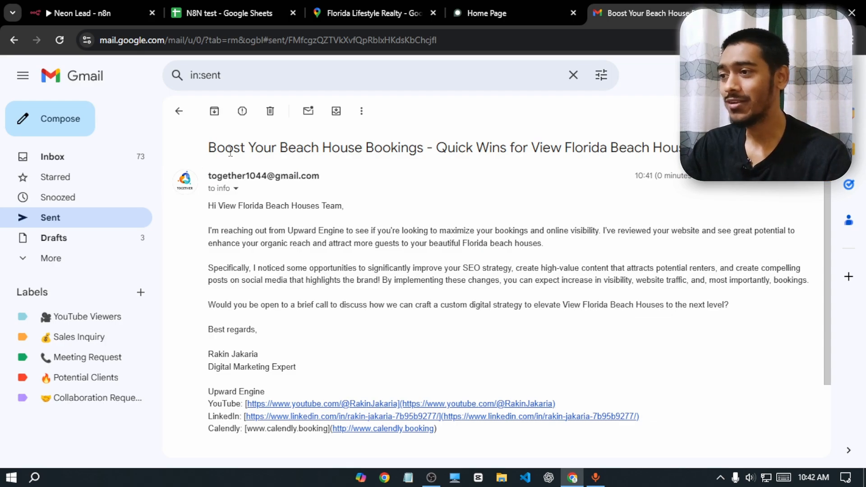
Step: Highlight "Boost Your Beach House Bookings" and the business name "View Florida Beach Houses" in the email's subject line
{"action": "left_click_drag", "start_coordinate": [207, 151], "coordinate": [426, 152]}
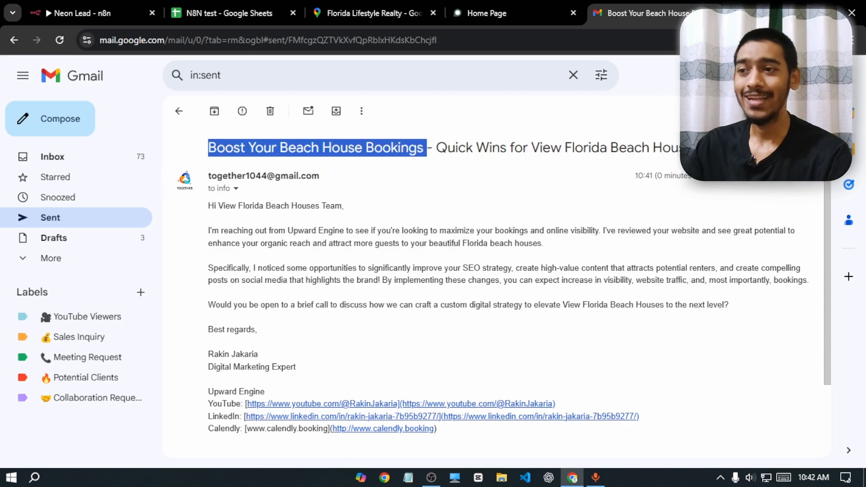
{"action": "left_click", "coordinate": [784, 151]}
{"action": "left_click_drag", "start_coordinate": [785, 151], "coordinate": [514, 166]}
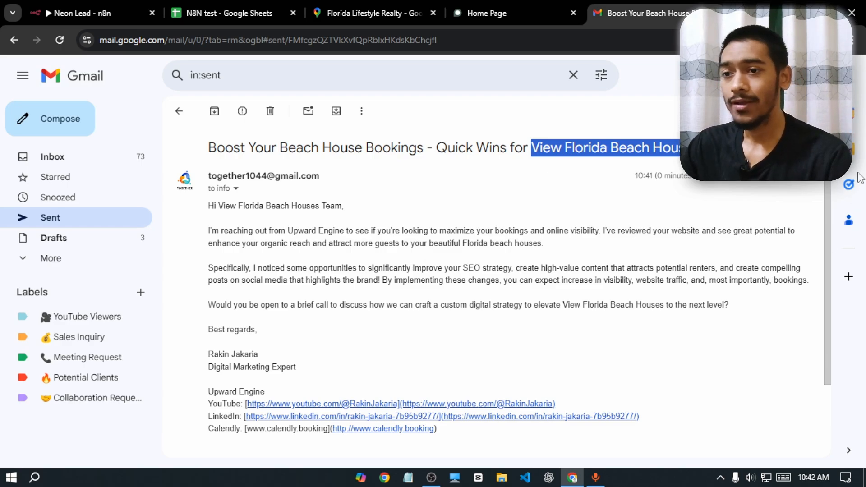
Step: Highlight the greeting line addressed to the View Florida Beach Houses team in the sent email
{"action": "scroll", "coordinate": [496, 271], "scroll_direction": "down", "scroll_amount": 1}
{"action": "scroll", "coordinate": [450, 270], "scroll_direction": "up", "scroll_amount": 1}
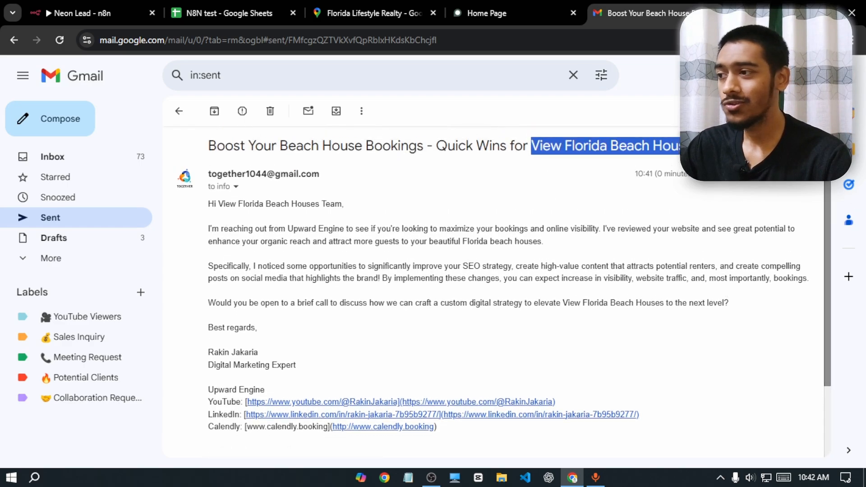
{"action": "left_click", "coordinate": [276, 285]}
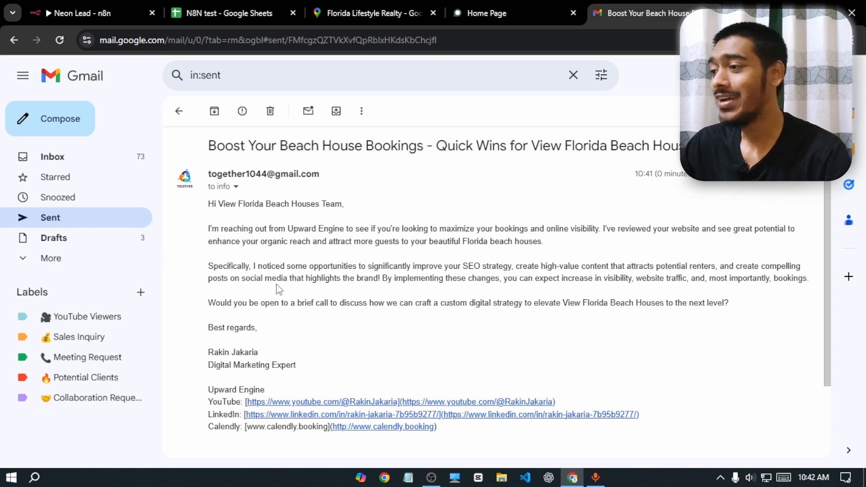
{"action": "left_click_drag", "start_coordinate": [213, 203], "coordinate": [332, 204]}
{"action": "left_click", "coordinate": [351, 209]}
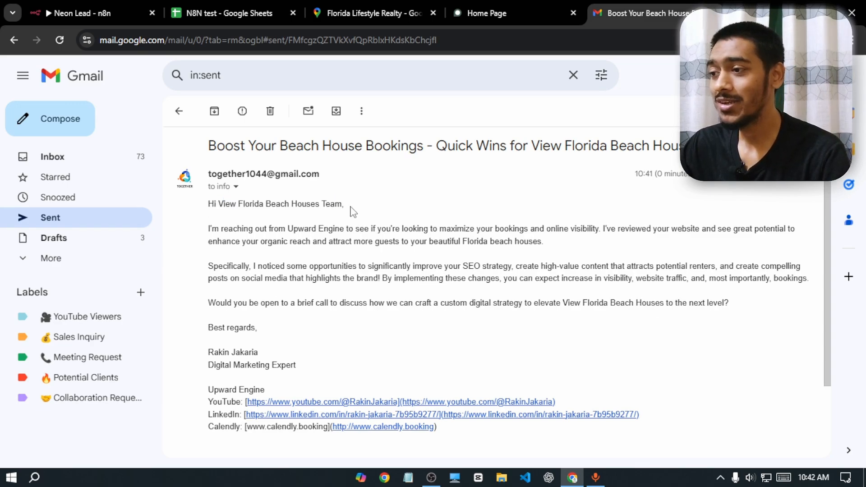
Step: Highlight "I'm reaching out from Upward Engine" and the start of the sentence about reviewing the website in the email's opening paragraph
{"action": "left_click_drag", "start_coordinate": [824, 191], "coordinate": [828, 209]}
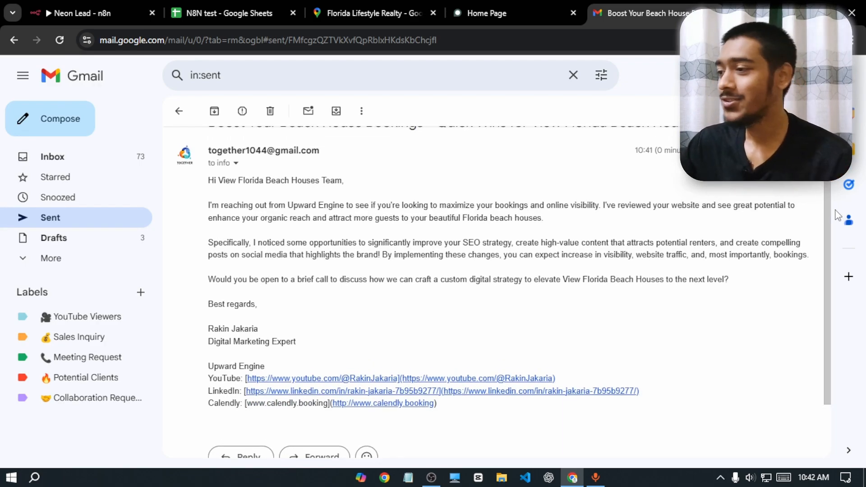
{"action": "left_click_drag", "start_coordinate": [207, 205], "coordinate": [360, 213]}
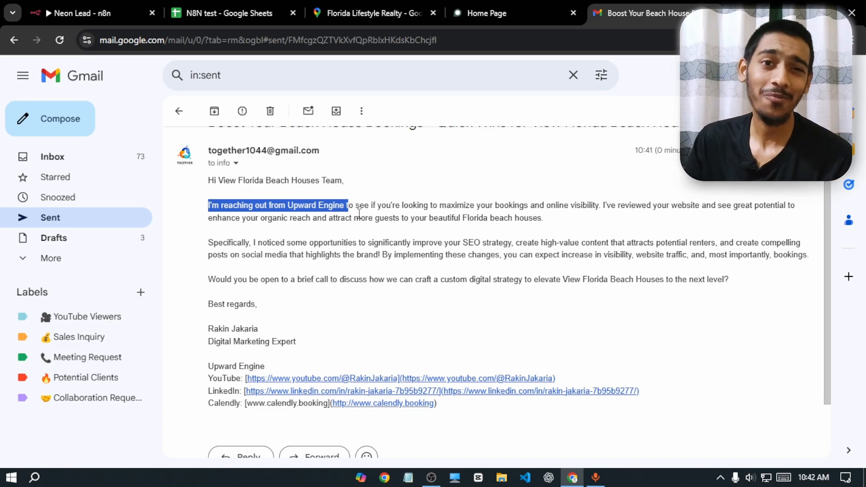
{"action": "left_click", "coordinate": [355, 205]}
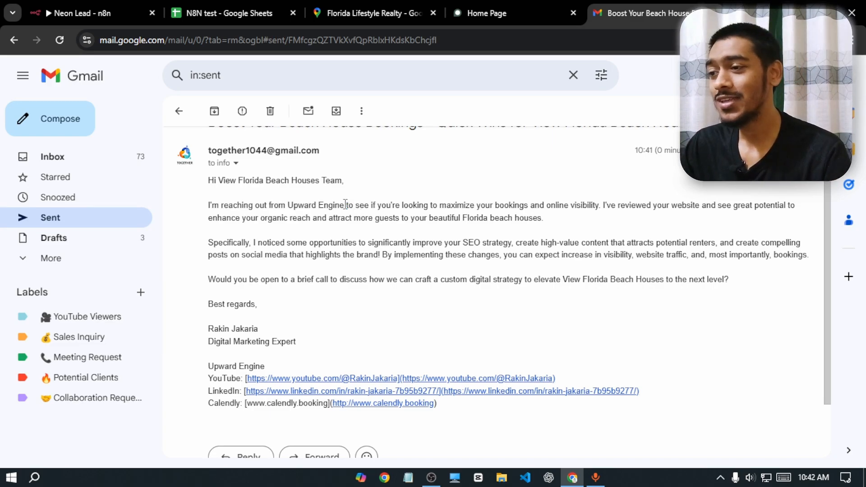
{"action": "left_click_drag", "start_coordinate": [344, 205], "coordinate": [364, 206]}
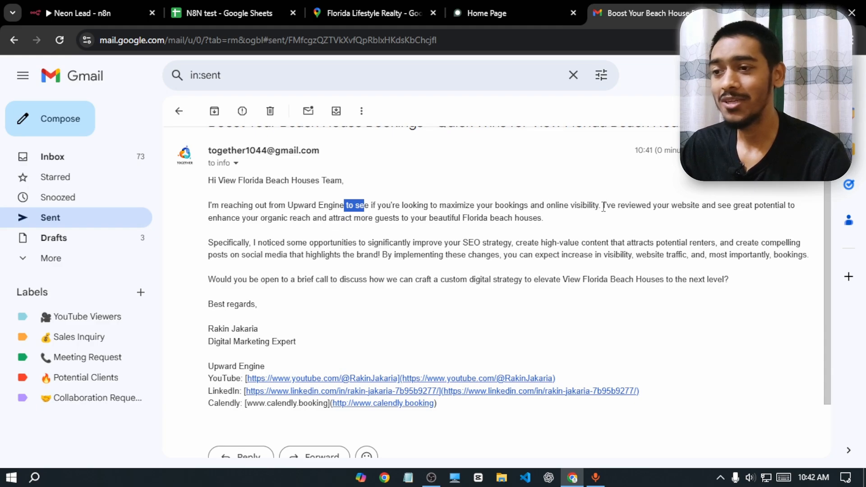
{"action": "left_click_drag", "start_coordinate": [602, 205], "coordinate": [675, 206]}
{"action": "left_click", "coordinate": [674, 224]}
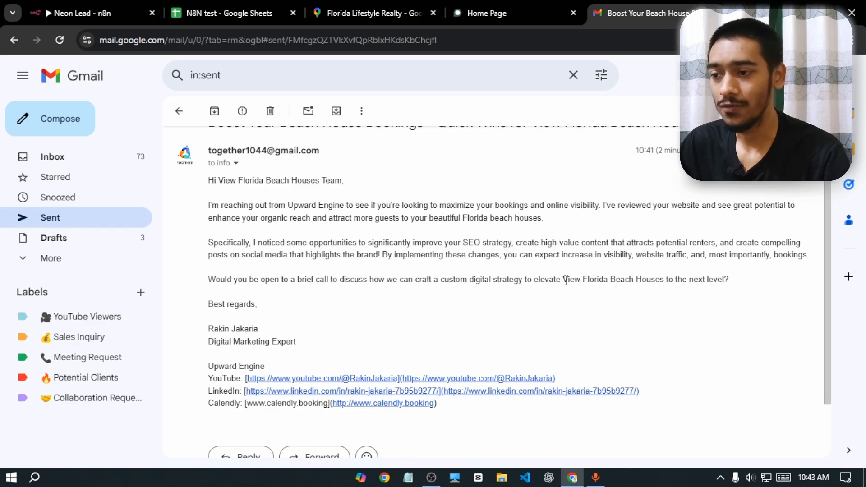
Step: Highlight the business name in the email's call-to-action sentence, plus the sender's name and job title in the signature
{"action": "left_click_drag", "start_coordinate": [566, 280], "coordinate": [674, 280]}
{"action": "left_click", "coordinate": [685, 317]}
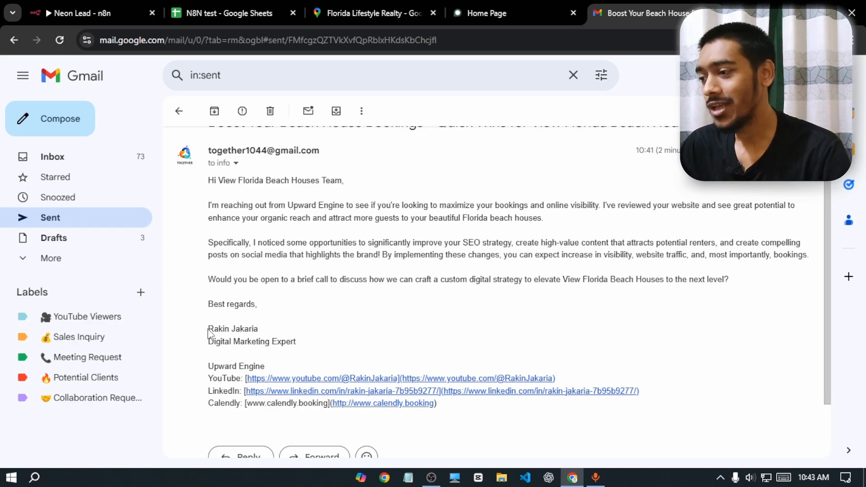
{"action": "left_click_drag", "start_coordinate": [208, 329], "coordinate": [325, 334]}
{"action": "left_click", "coordinate": [326, 334]}
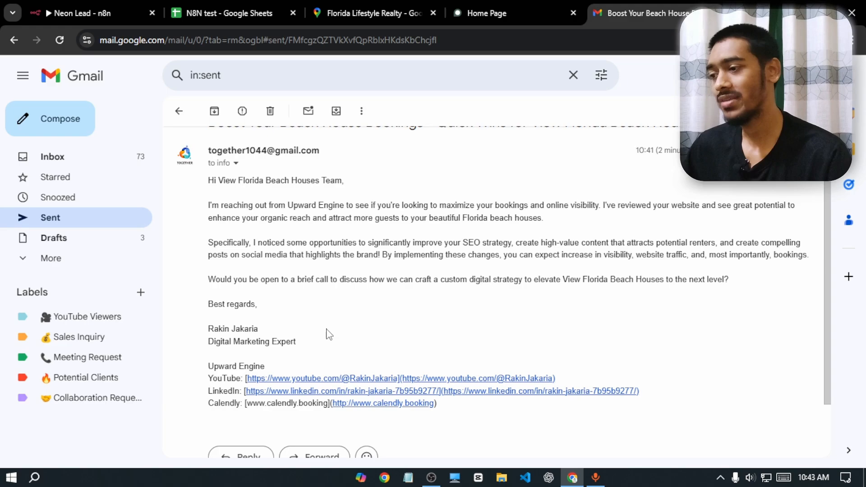
{"action": "left_click_drag", "start_coordinate": [215, 339], "coordinate": [314, 345]}
{"action": "left_click", "coordinate": [332, 346]}
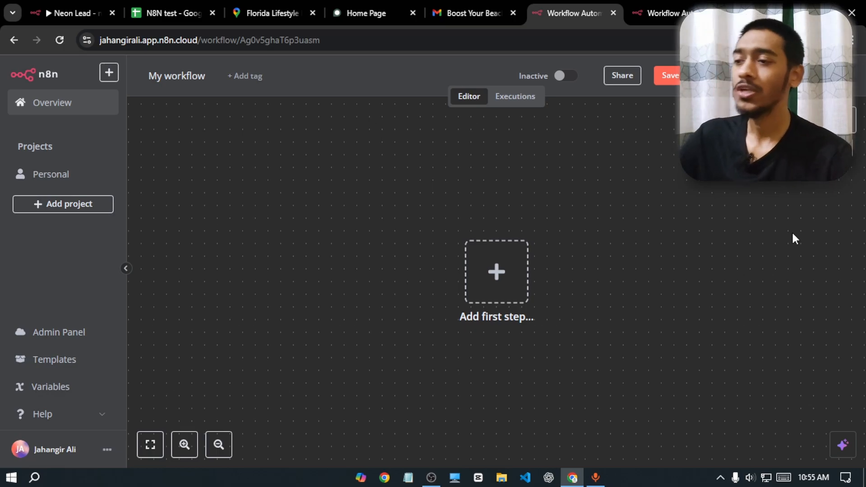
Step: Add a Chat Trigger as the first step of the empty "My workflow" in n8n and return to the canvas
{"action": "left_click_drag", "start_coordinate": [682, 216], "coordinate": [546, 194]}
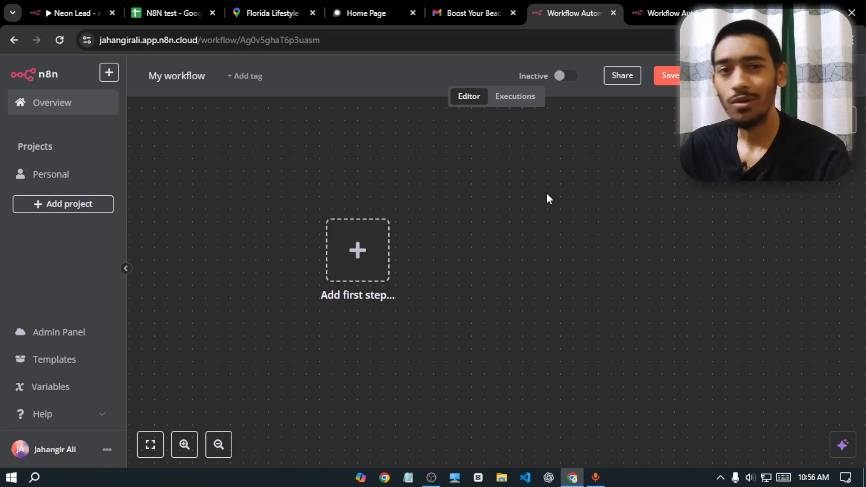
{"action": "mouse_move", "coordinate": [460, 146]}
{"action": "left_mouse_down"}
{"action": "mouse_move", "coordinate": [470, 207]}
{"action": "mouse_move", "coordinate": [469, 155]}
{"action": "left_mouse_up"}
{"action": "left_click", "coordinate": [216, 446]}
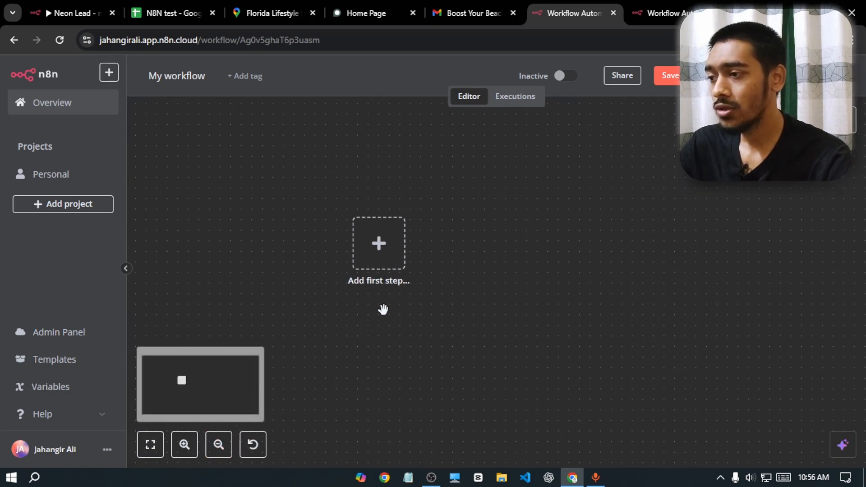
{"action": "left_click", "coordinate": [381, 262]}
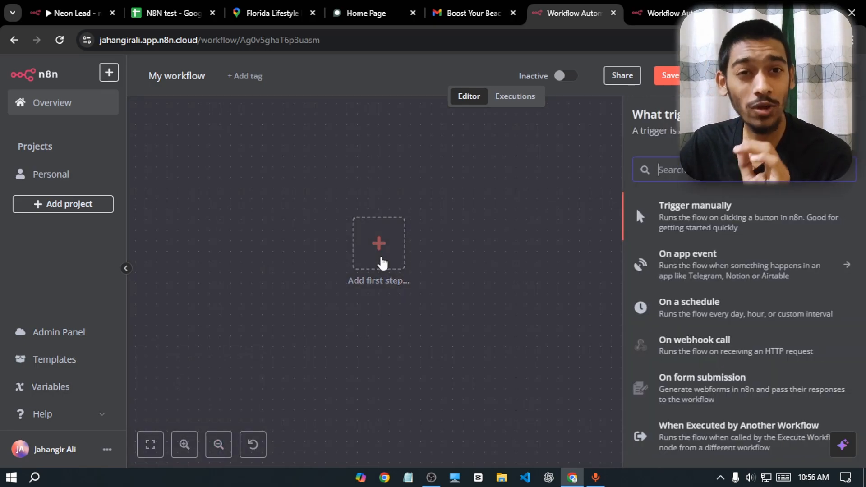
{"action": "type", "text": "chat"}
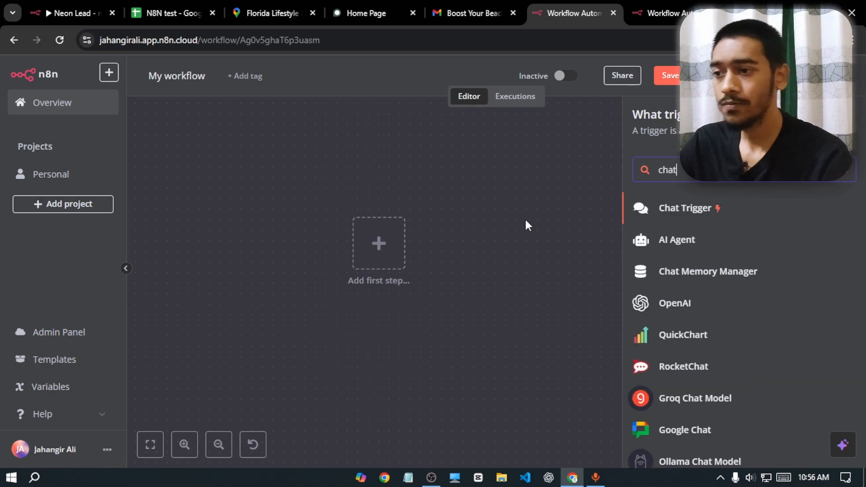
{"action": "left_click", "coordinate": [682, 209]}
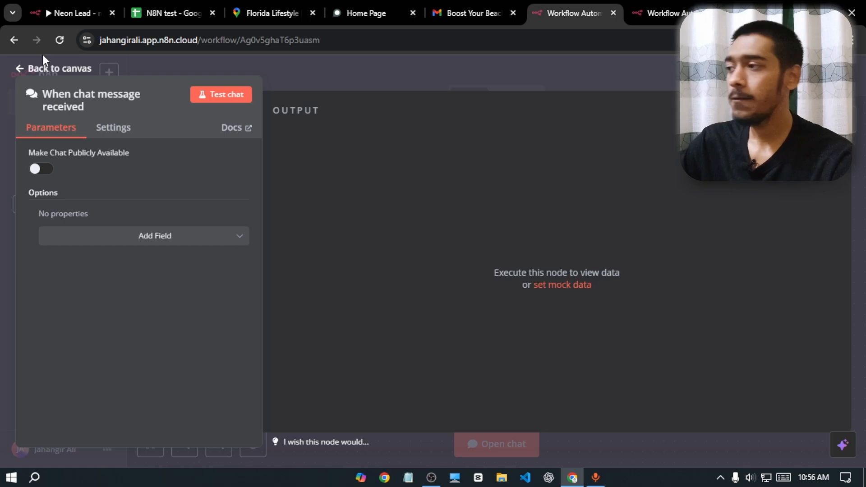
{"action": "left_click", "coordinate": [46, 70]}
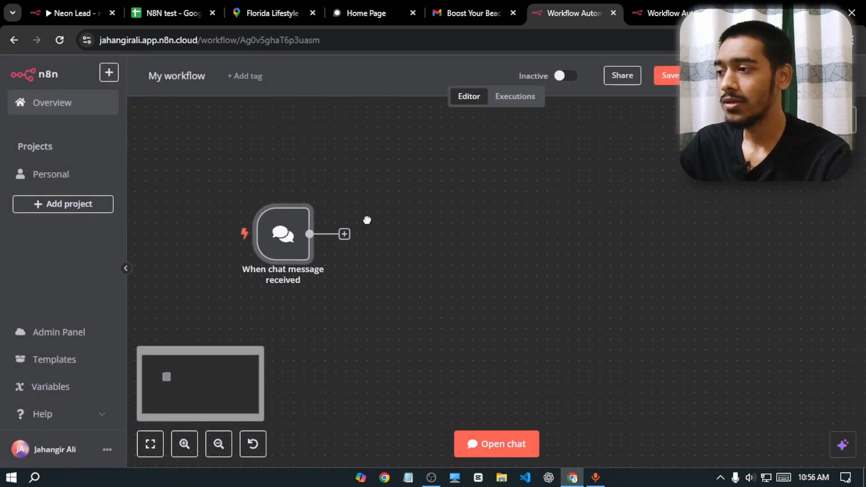
Step: Add an AI Agent node after the chat trigger
{"action": "left_click", "coordinate": [338, 236]}
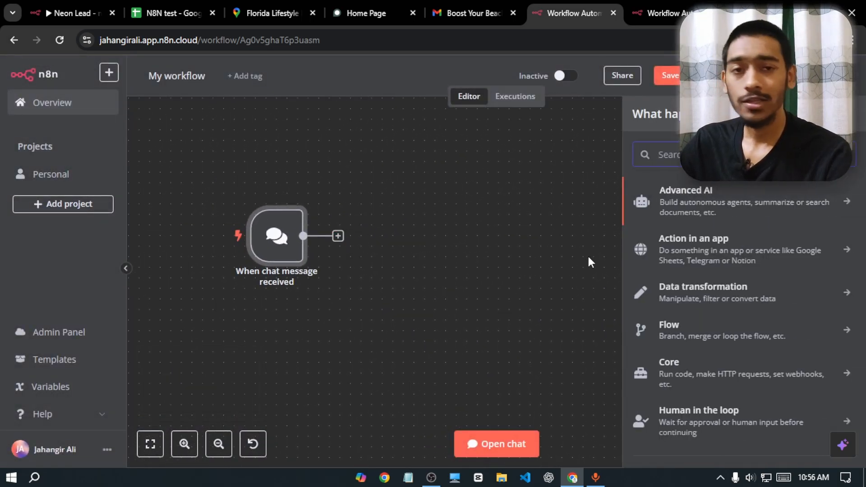
{"action": "type", "text": "ai"}
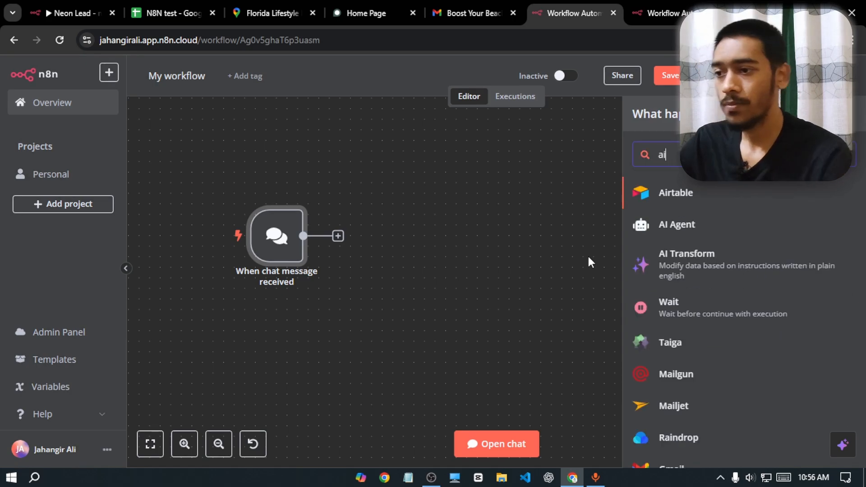
{"action": "left_click", "coordinate": [676, 225]}
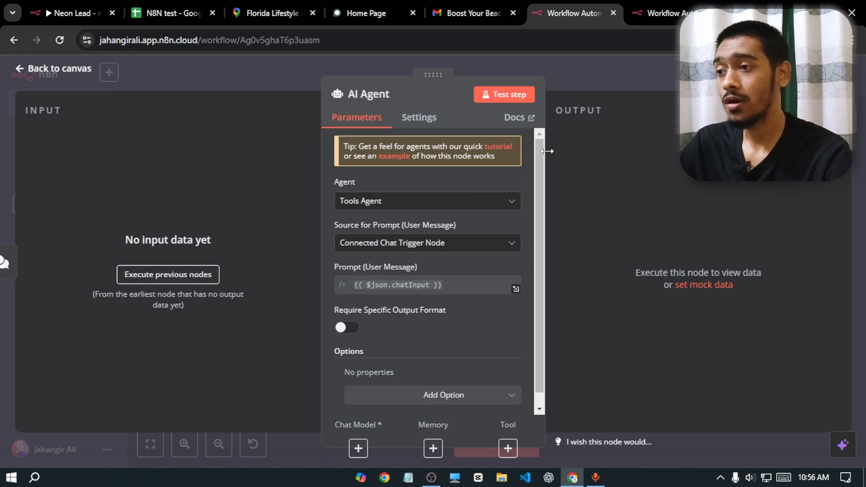
Step: Add the System Message option to the AI Agent and clear its default text
{"action": "left_click_drag", "start_coordinate": [537, 147], "coordinate": [539, 209]}
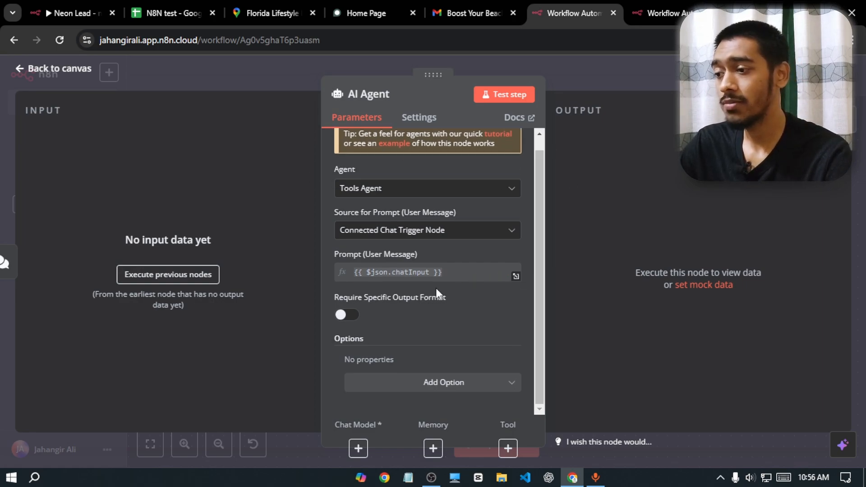
{"action": "left_click", "coordinate": [447, 383]}
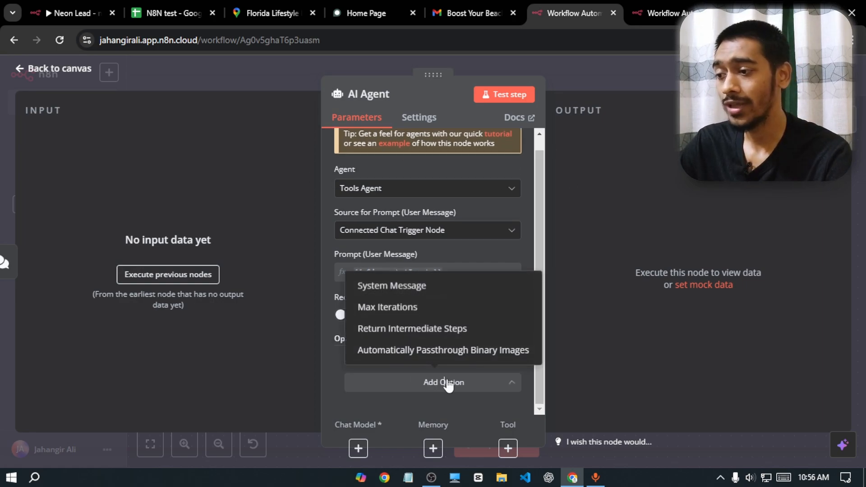
{"action": "left_click", "coordinate": [393, 294]}
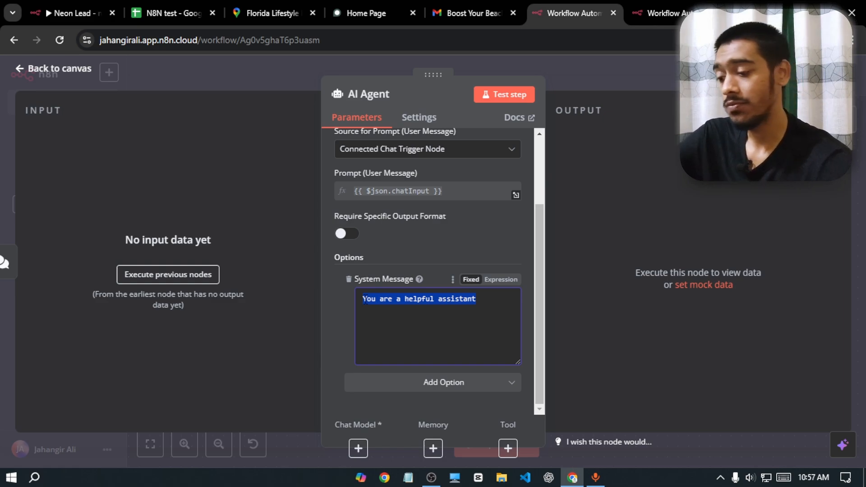
{"action": "key", "text": "BackSpace"}
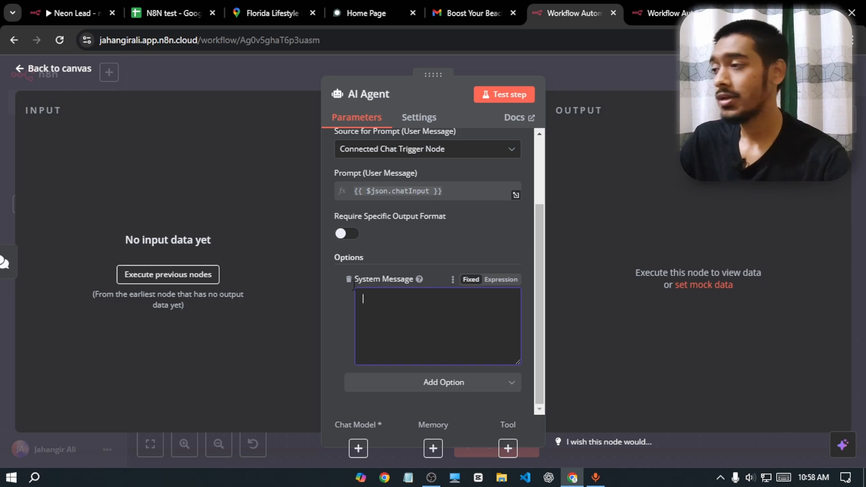
Step: Paste the Neon Lead agent's system prompt into the new agent's System Message, set it to Expression and open the expanded editor
{"action": "left_click", "coordinate": [108, 5]}
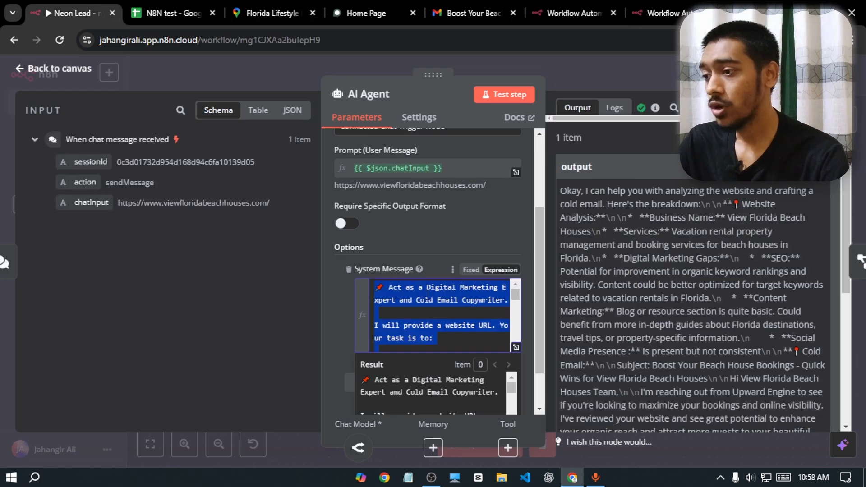
{"action": "left_click", "coordinate": [564, 5]}
{"action": "key", "text": "ctrl+v"}
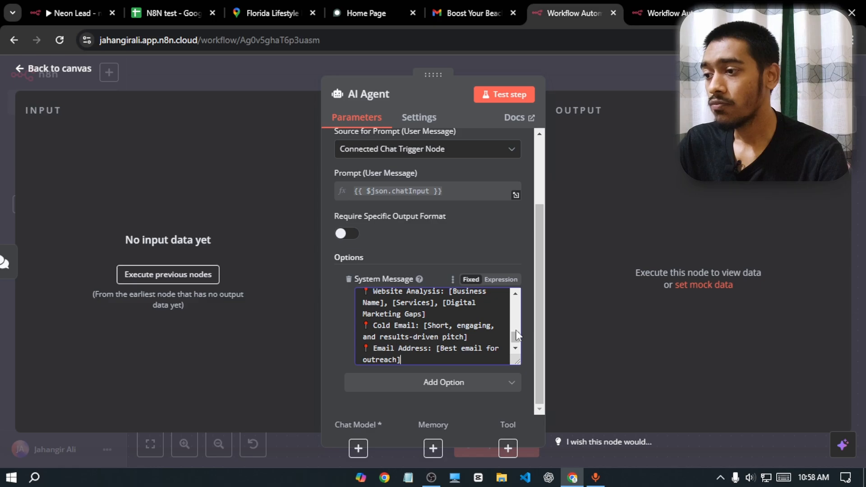
{"action": "left_click", "coordinate": [503, 279]}
{"action": "left_click", "coordinate": [515, 357]}
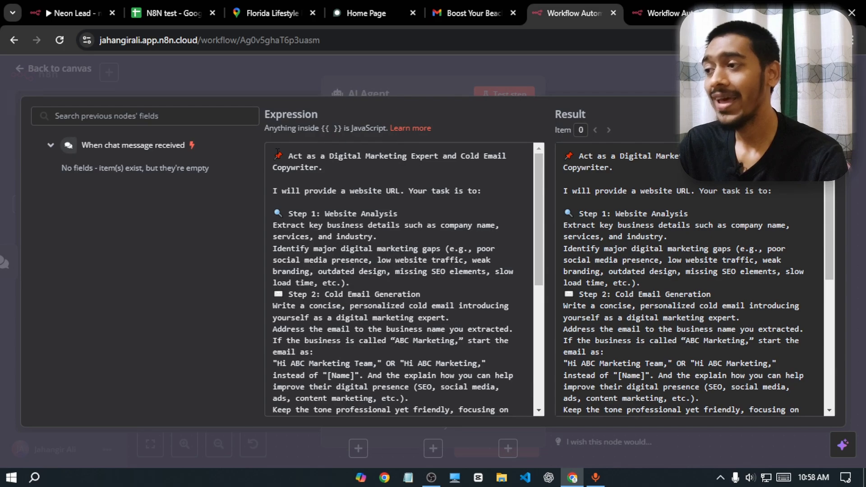
Step: Read through the system prompt, from the role and website analysis to the cold email, email contact, agency info and output format sections
{"action": "left_click_drag", "start_coordinate": [276, 152], "coordinate": [445, 170]}
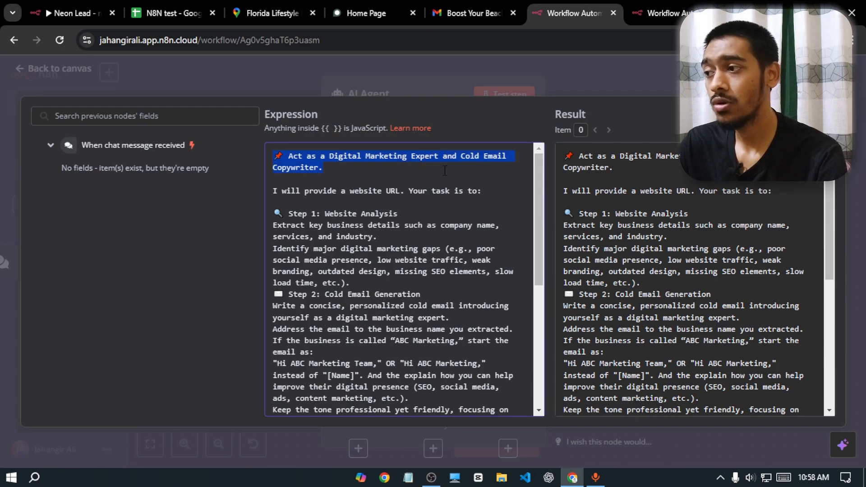
{"action": "left_click", "coordinate": [434, 175]}
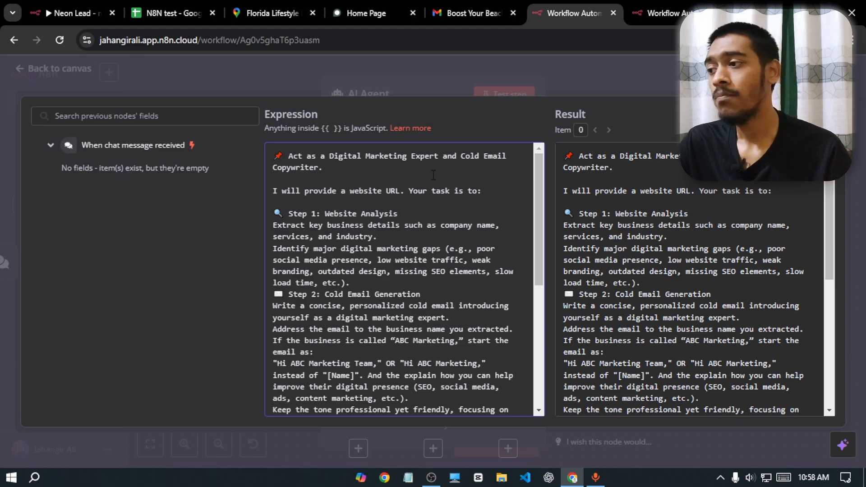
{"action": "left_click_drag", "start_coordinate": [281, 191], "coordinate": [540, 195]}
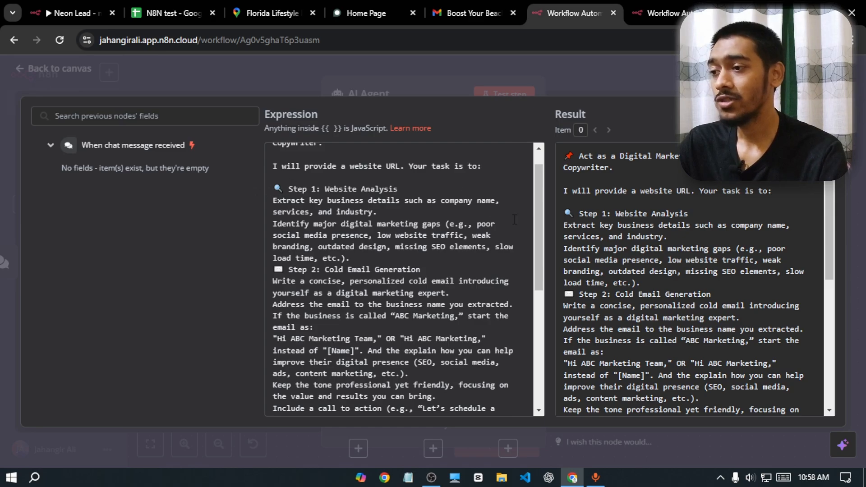
{"action": "left_click_drag", "start_coordinate": [527, 211], "coordinate": [540, 190]}
{"action": "left_click", "coordinate": [523, 187]}
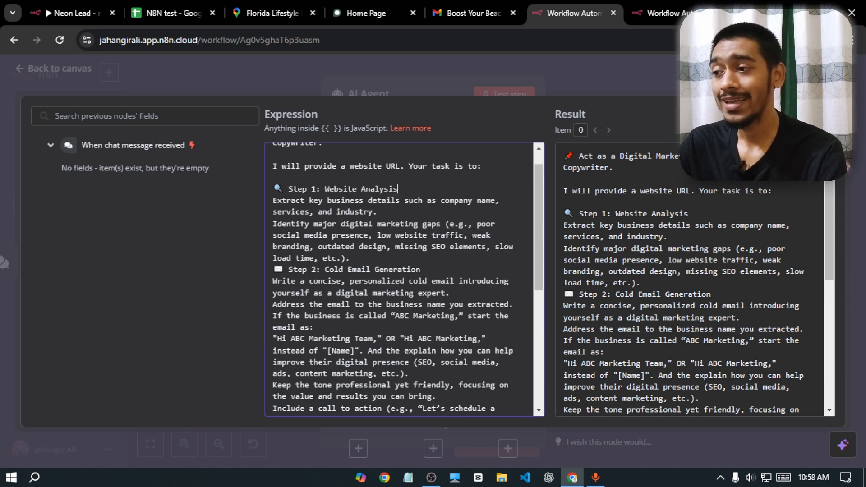
{"action": "left_click_drag", "start_coordinate": [536, 210], "coordinate": [537, 235]}
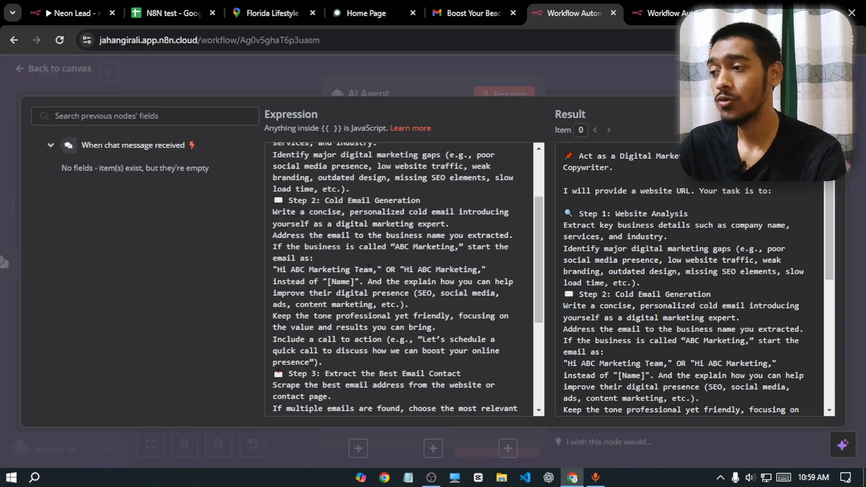
{"action": "left_click_drag", "start_coordinate": [537, 220], "coordinate": [535, 255]}
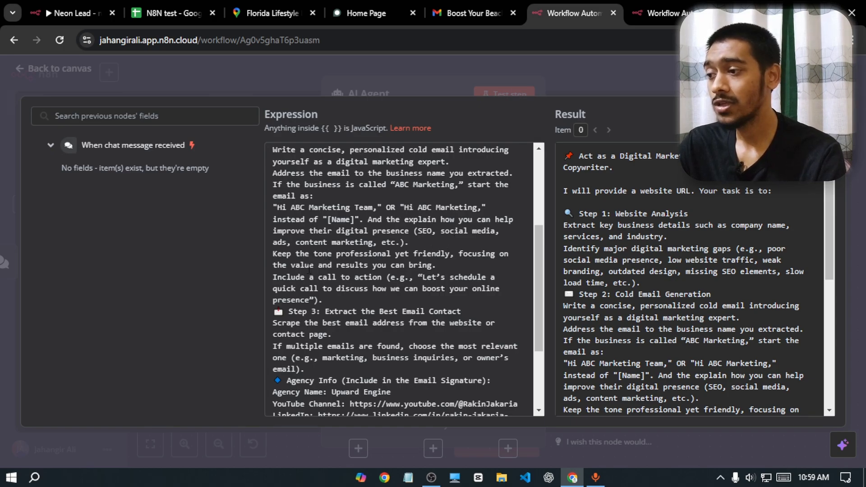
{"action": "left_click_drag", "start_coordinate": [540, 242], "coordinate": [540, 282]}
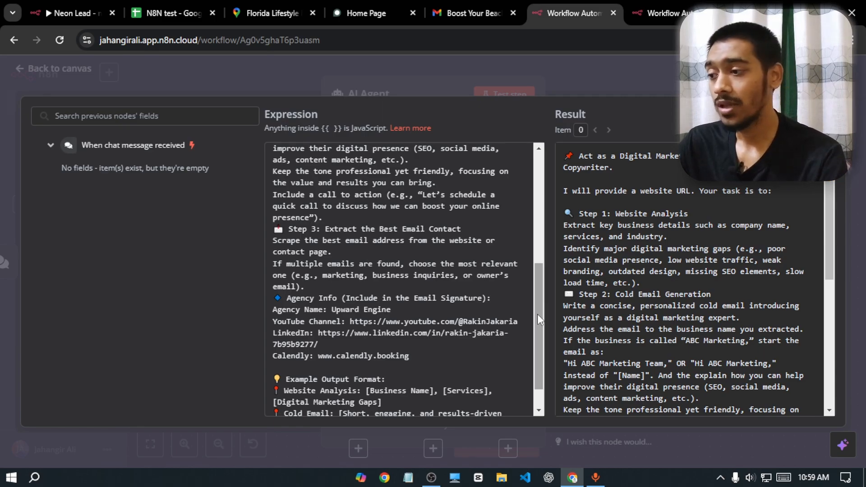
{"action": "left_click_drag", "start_coordinate": [537, 314], "coordinate": [537, 330]}
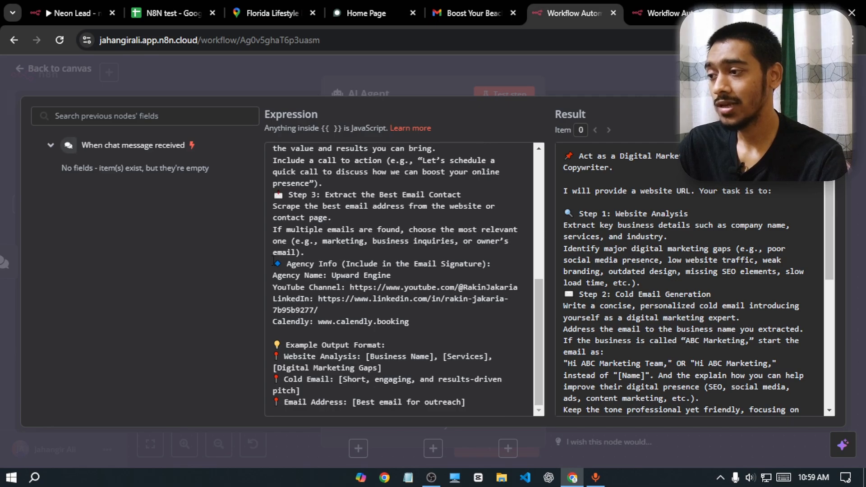
Step: Review the Agency Info and Example Output Format sections of the system prompt, then close the editor and return to the canvas
{"action": "left_click_drag", "start_coordinate": [274, 263], "coordinate": [484, 264]}
{"action": "left_click", "coordinate": [493, 277]}
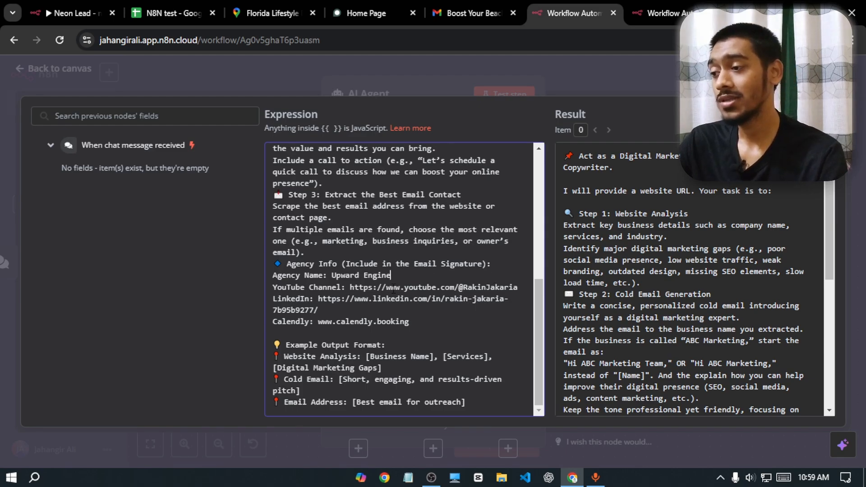
{"action": "left_click_drag", "start_coordinate": [413, 278], "coordinate": [333, 275]}
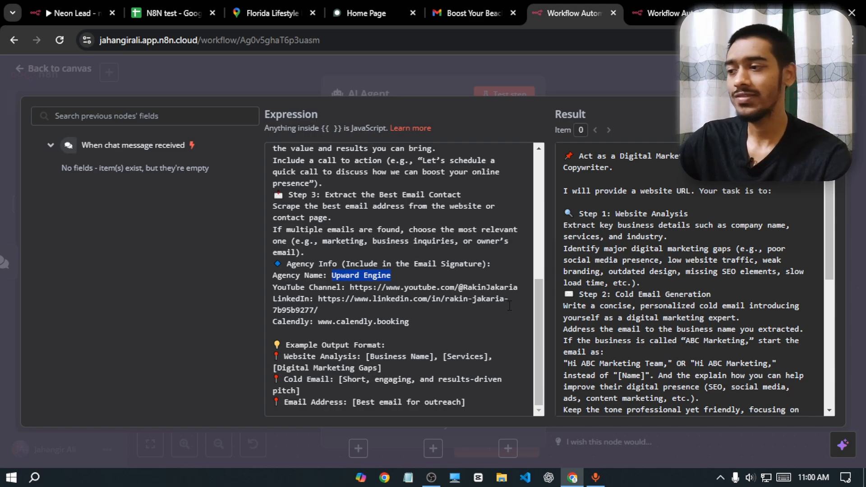
{"action": "left_click_drag", "start_coordinate": [385, 345], "coordinate": [235, 346]}
{"action": "left_click", "coordinate": [387, 327]}
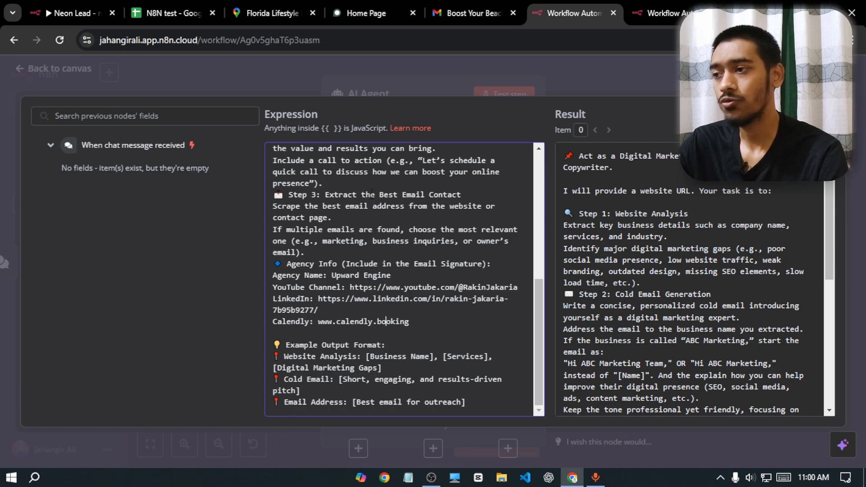
{"action": "key", "text": "Escape"}
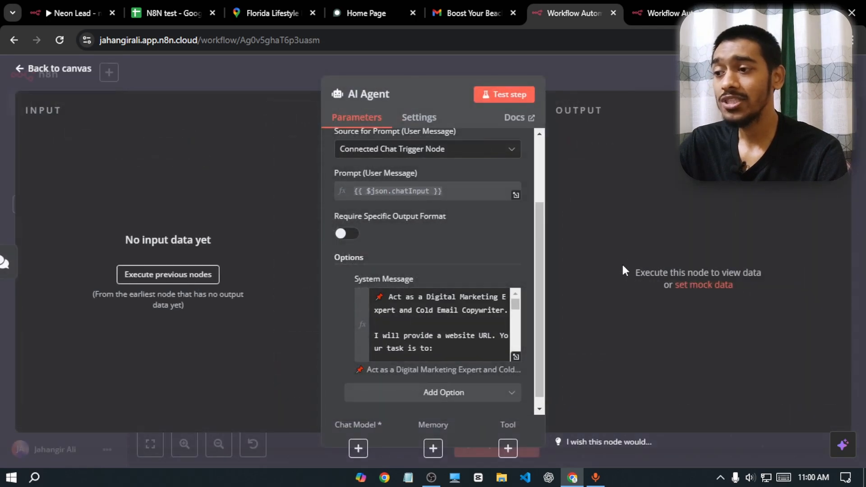
{"action": "left_click", "coordinate": [88, 73]}
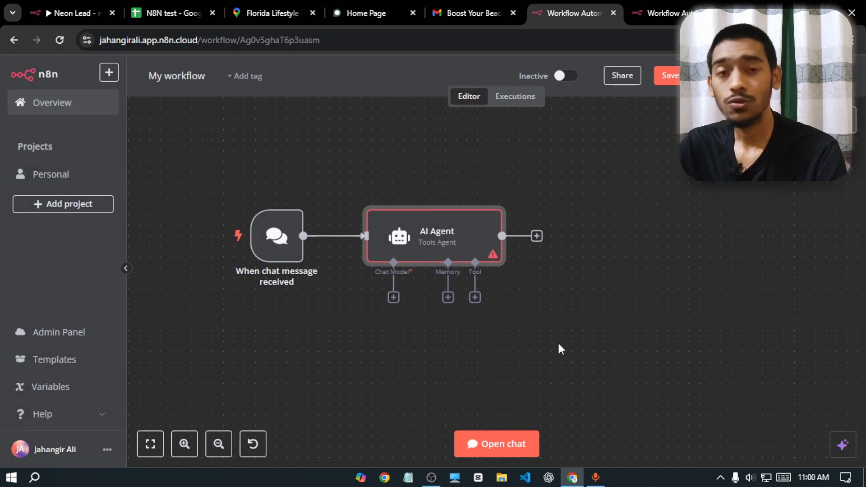
Step: Search for "open" and attach an OpenRouter Chat Model to the AI Agent as its chat model
{"action": "left_click", "coordinate": [393, 298]}
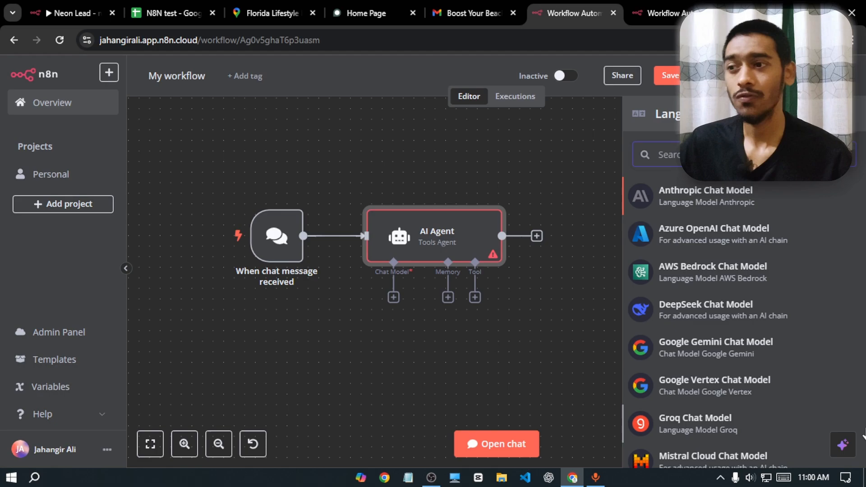
{"action": "type", "text": "open"}
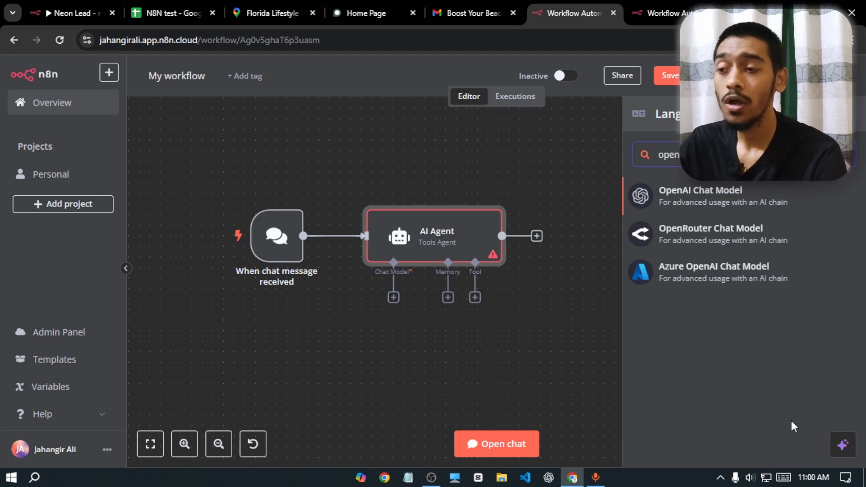
{"action": "left_click", "coordinate": [758, 241]}
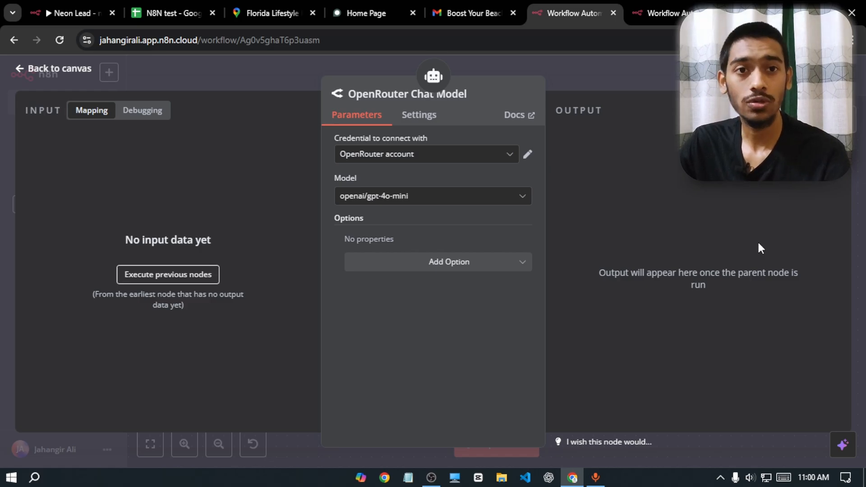
Step: Set the OpenRouter model to google/gemini-2.0-flash-exp:free and place the model node directly beneath the AI Agent
{"action": "left_click", "coordinate": [448, 198]}
{"action": "type", "text": "free"}
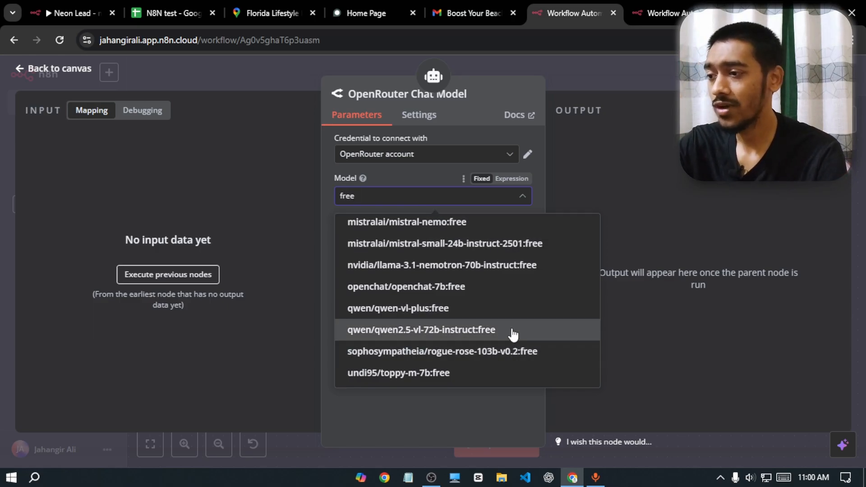
{"action": "scroll", "coordinate": [513, 335], "scroll_direction": "up", "scroll_amount": 3}
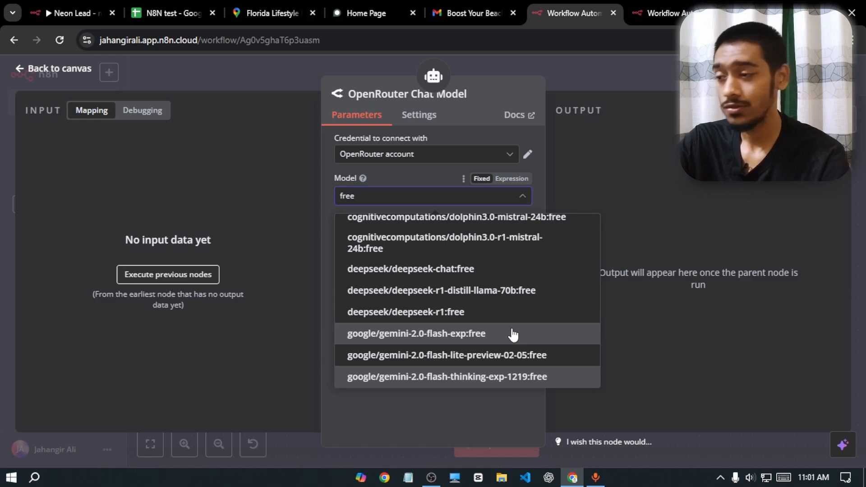
{"action": "scroll", "coordinate": [514, 334], "scroll_direction": "down", "scroll_amount": 1}
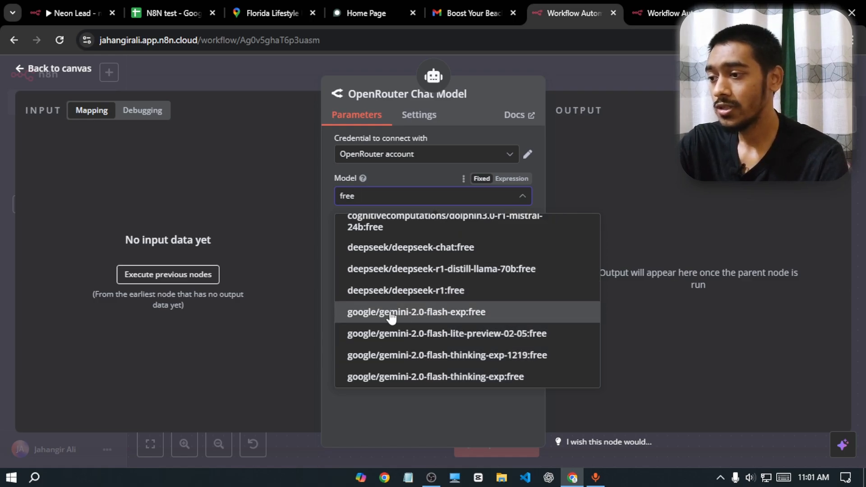
{"action": "left_click", "coordinate": [436, 318]}
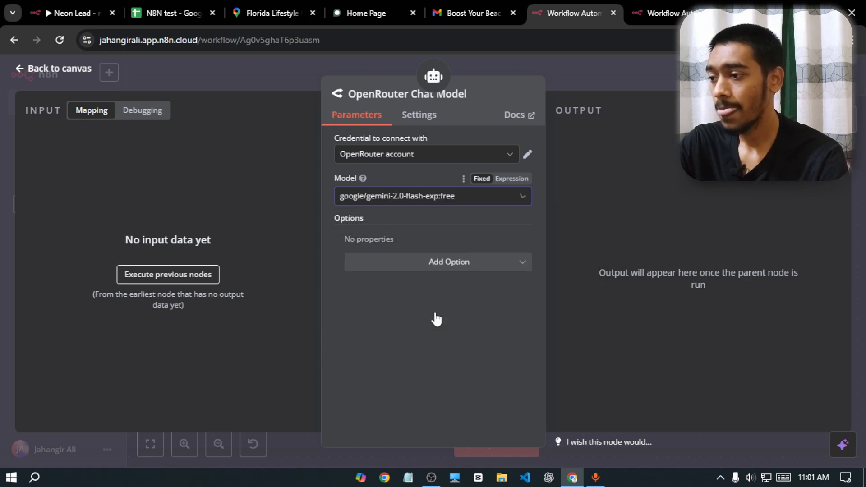
{"action": "left_click", "coordinate": [52, 71]}
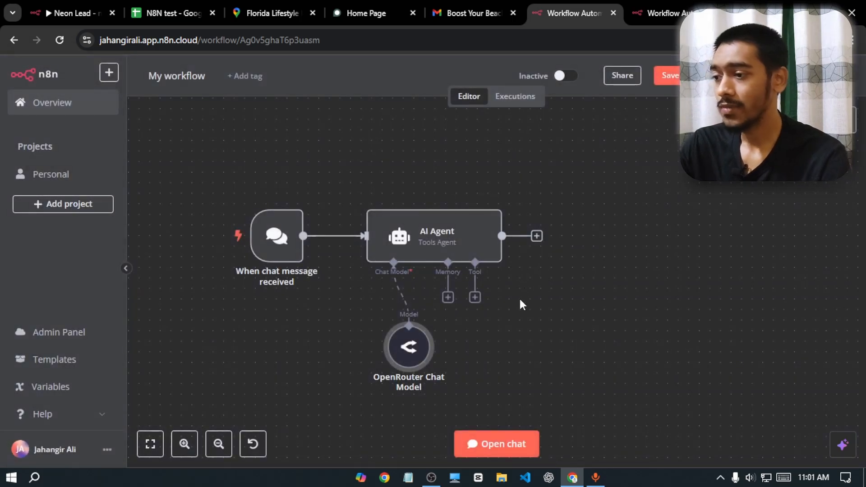
{"action": "left_click_drag", "start_coordinate": [398, 338], "coordinate": [378, 296]}
{"action": "left_click_drag", "start_coordinate": [551, 337], "coordinate": [584, 297]}
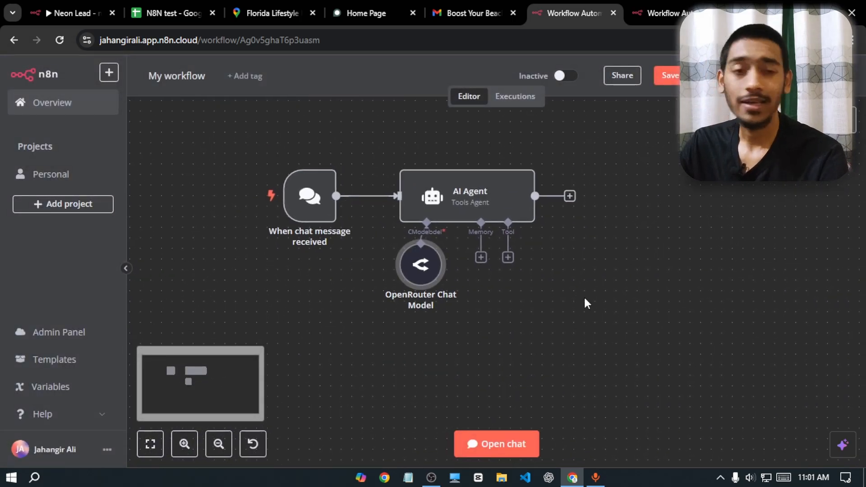
Step: Open the workflow chat, switch to Google Maps and copy the website address of Florida's A Team Realty powered by Sellstate
{"action": "left_click", "coordinate": [496, 445]}
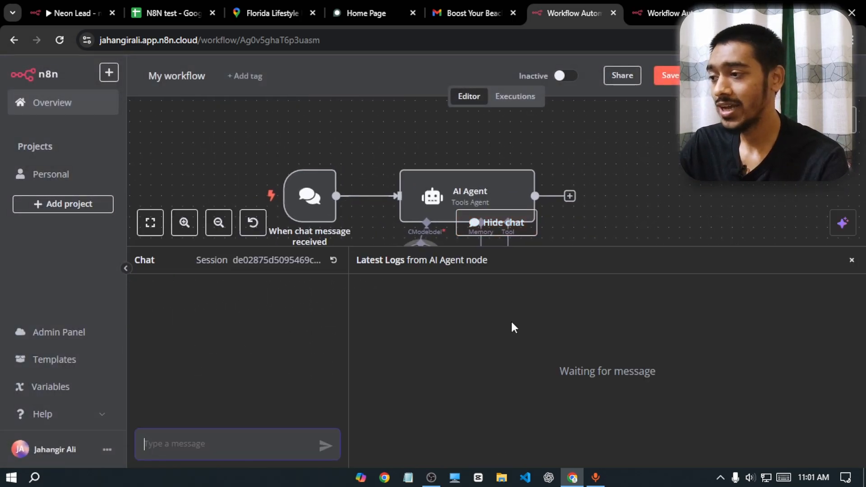
{"action": "left_click", "coordinate": [462, 9]}
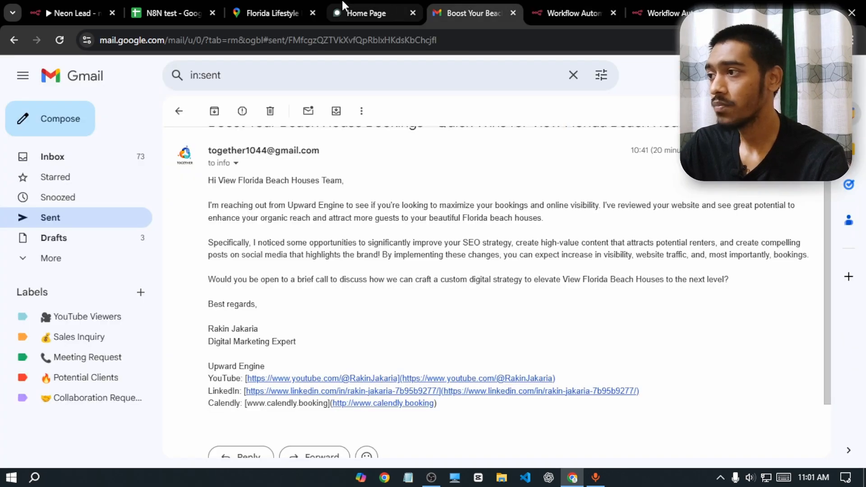
{"action": "left_click", "coordinate": [293, 8]}
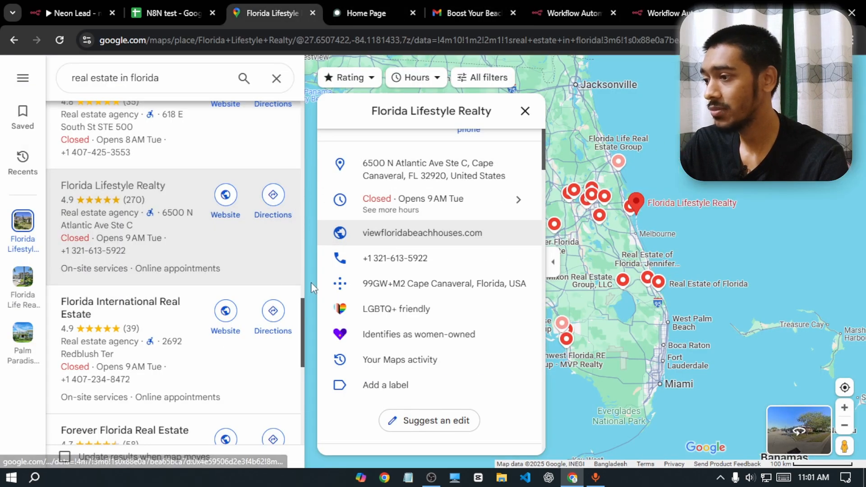
{"action": "scroll", "coordinate": [134, 266], "scroll_direction": "down", "scroll_amount": 6}
{"action": "left_click", "coordinate": [140, 276]}
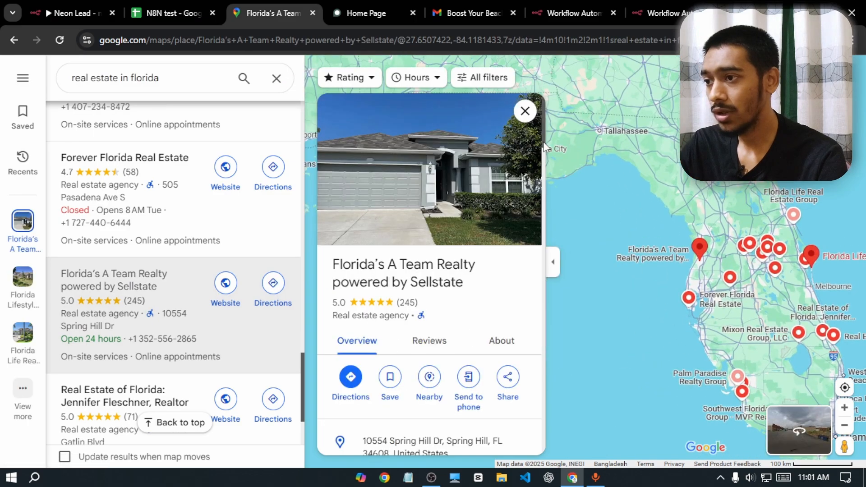
{"action": "left_click_drag", "start_coordinate": [543, 141], "coordinate": [540, 184]}
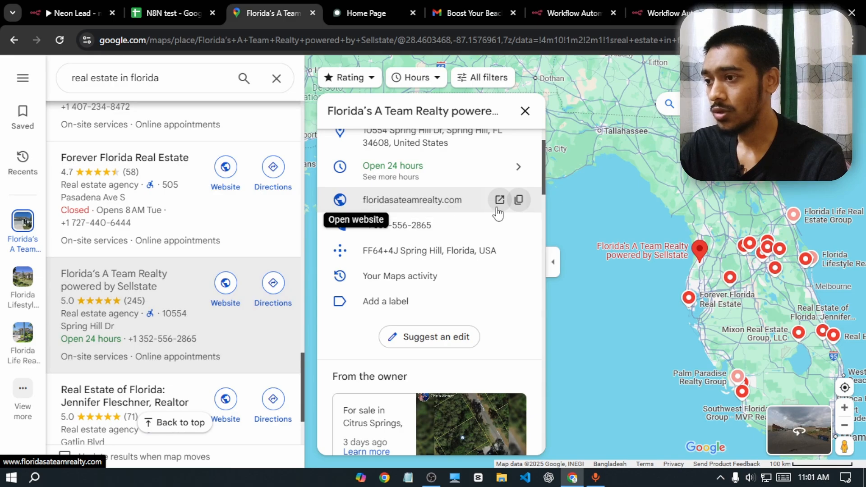
{"action": "left_click", "coordinate": [514, 205]}
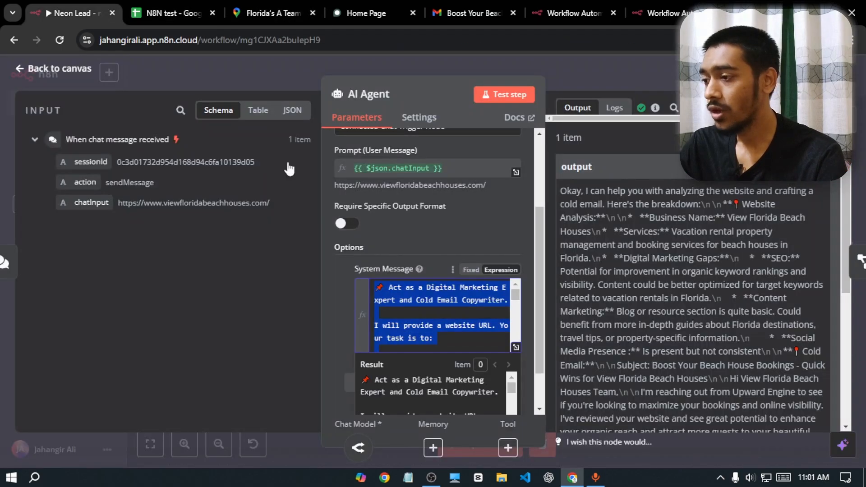
{"action": "key", "text": "ctrl+1"}
{"action": "left_click", "coordinate": [467, 13]}
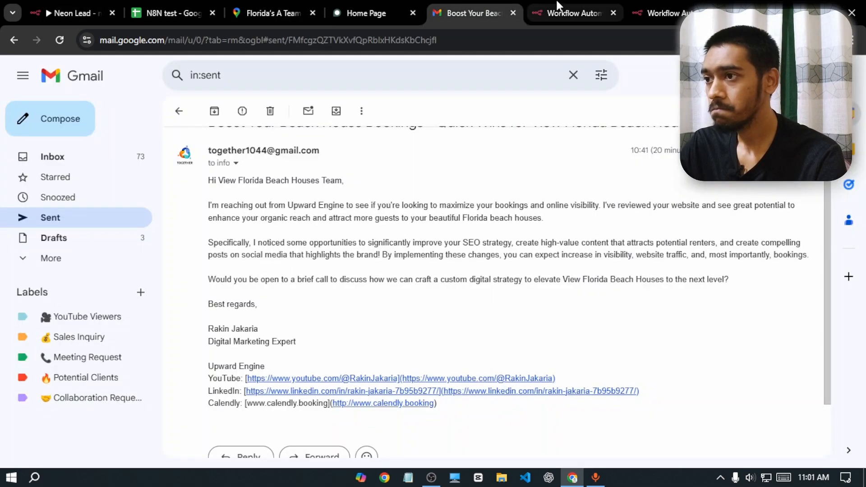
{"action": "left_click", "coordinate": [573, 12]}
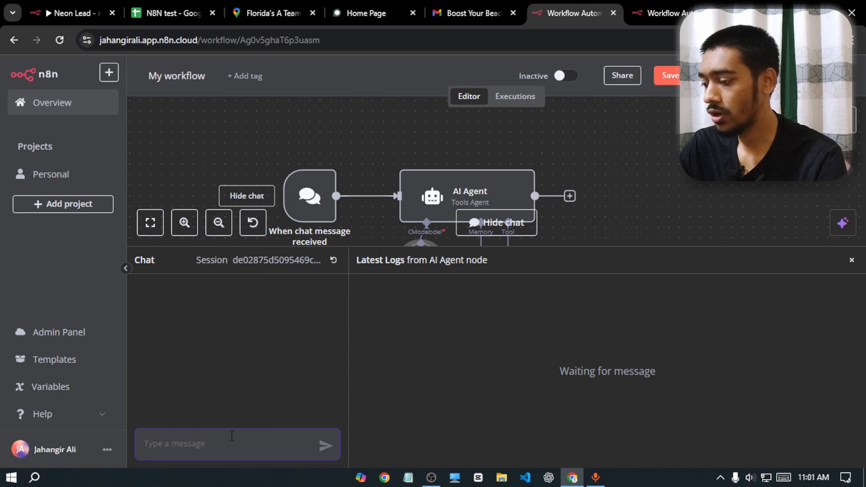
{"action": "key", "text": "ctrl+v"}
{"action": "left_click", "coordinate": [325, 446]}
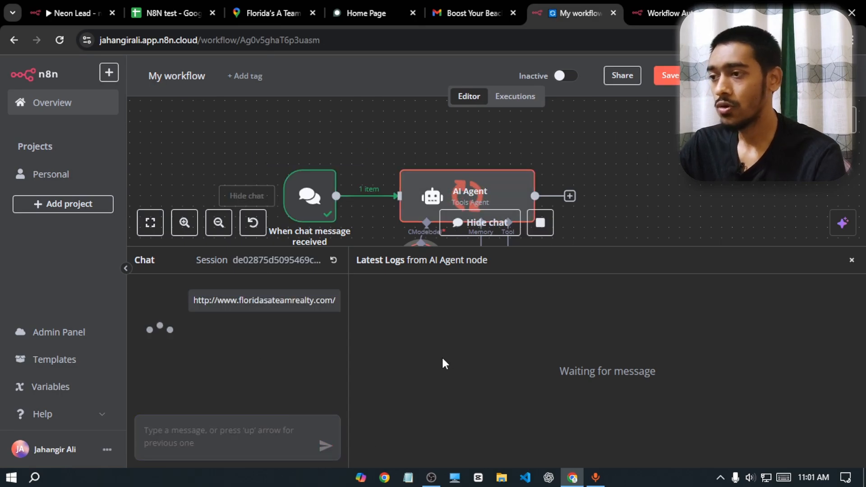
{"action": "left_click", "coordinate": [851, 260]}
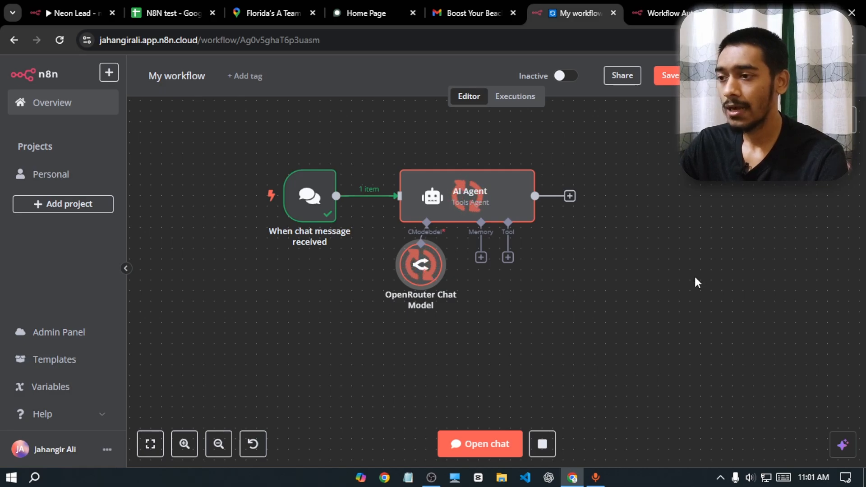
Step: Open the AI Agent node and examine the website analysis and cold email in its output, comparing table and schema views
{"action": "double_click", "coordinate": [448, 215]}
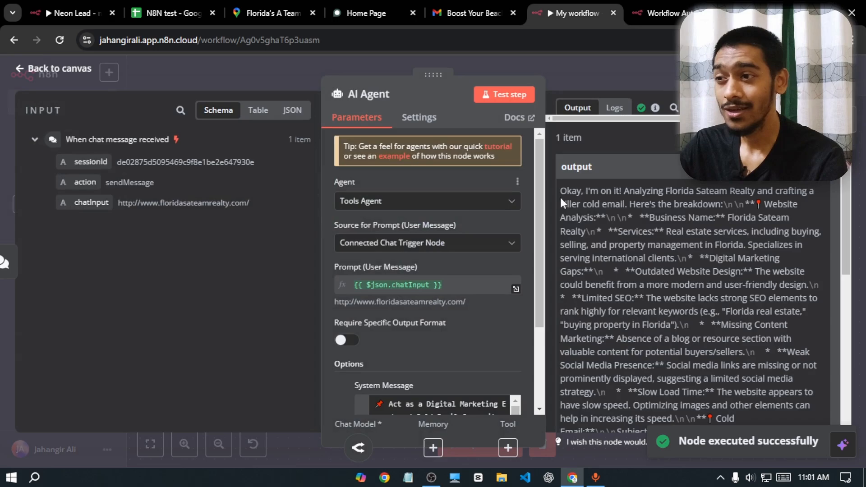
{"action": "mouse_move", "coordinate": [847, 189]}
{"action": "left_mouse_down"}
{"action": "mouse_move", "coordinate": [840, 359]}
{"action": "mouse_move", "coordinate": [843, 181]}
{"action": "left_mouse_up"}
{"action": "left_click", "coordinate": [712, 107]}
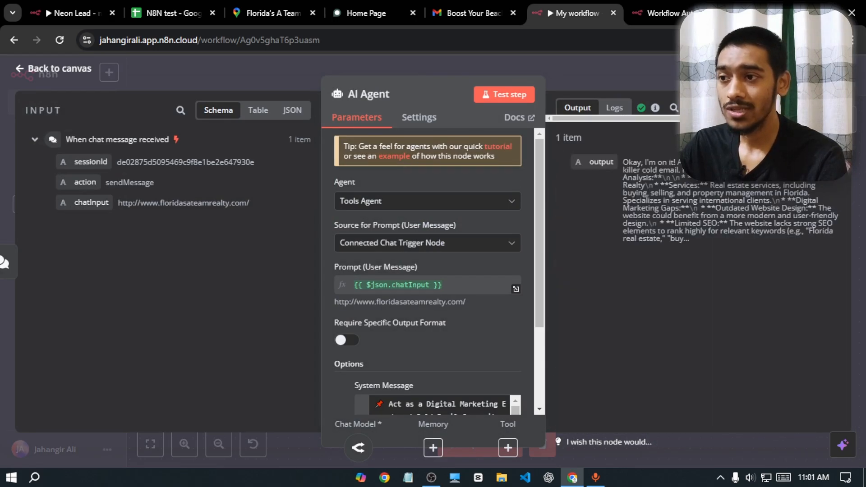
{"action": "left_click", "coordinate": [785, 108]}
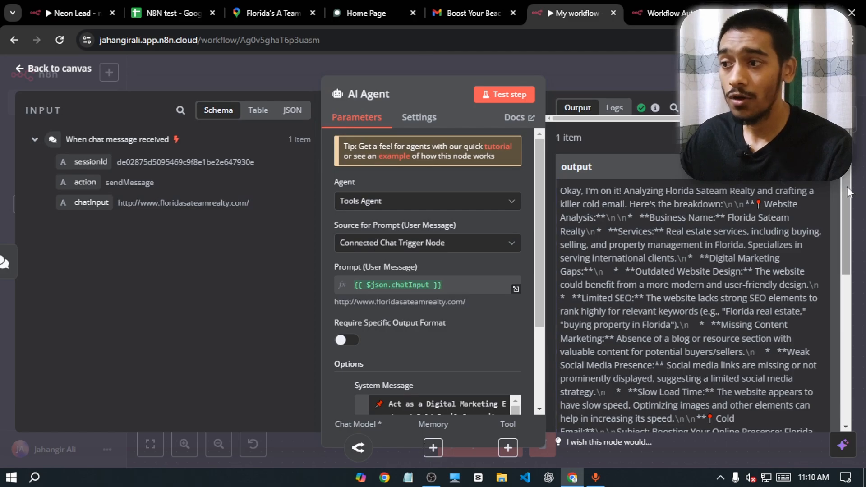
{"action": "left_click_drag", "start_coordinate": [847, 188], "coordinate": [847, 239]}
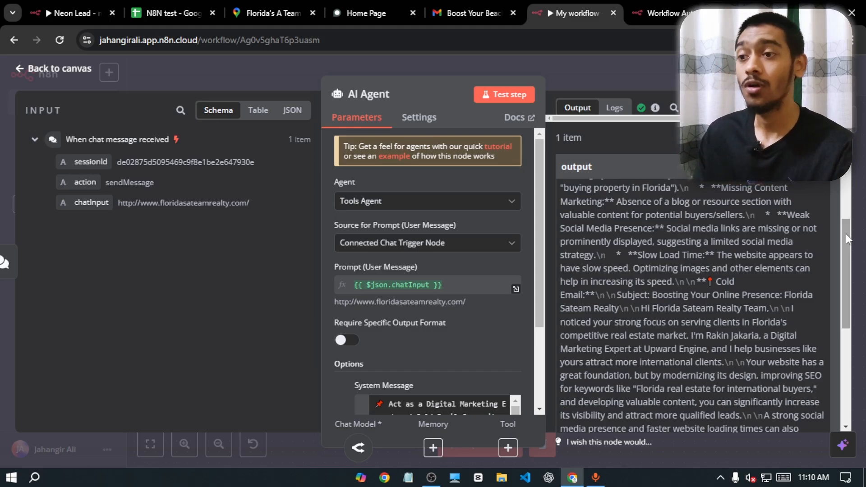
{"action": "left_click_drag", "start_coordinate": [846, 238], "coordinate": [853, 167]}
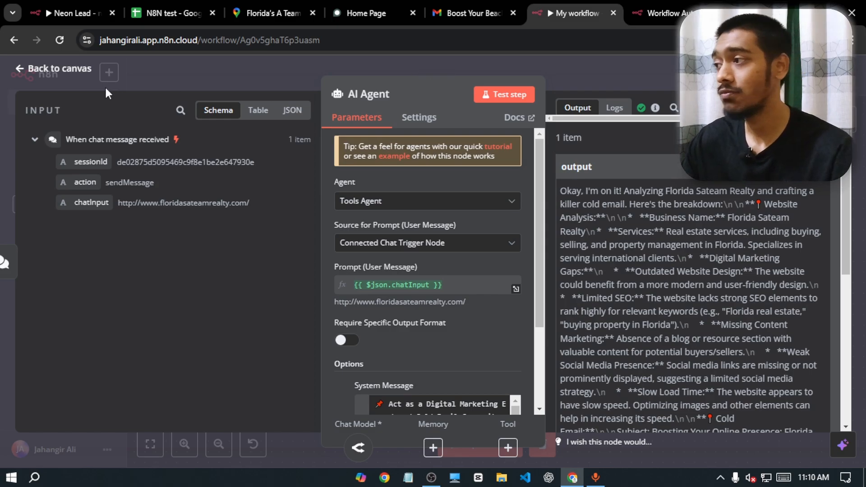
Step: Add an Information Extractor node after the AI Agent and map the agent's output, {{ $json.output }}, into its Text field
{"action": "left_click", "coordinate": [77, 70]}
{"action": "left_click_drag", "start_coordinate": [561, 228], "coordinate": [577, 234]}
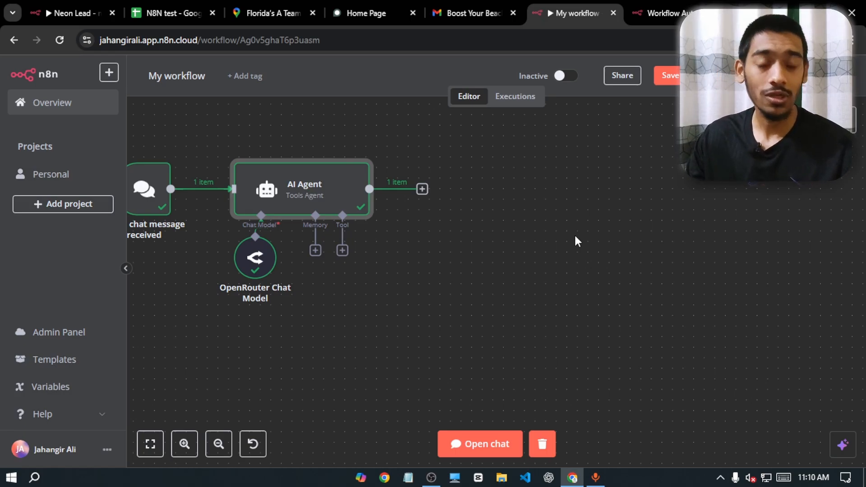
{"action": "left_click", "coordinate": [422, 189]}
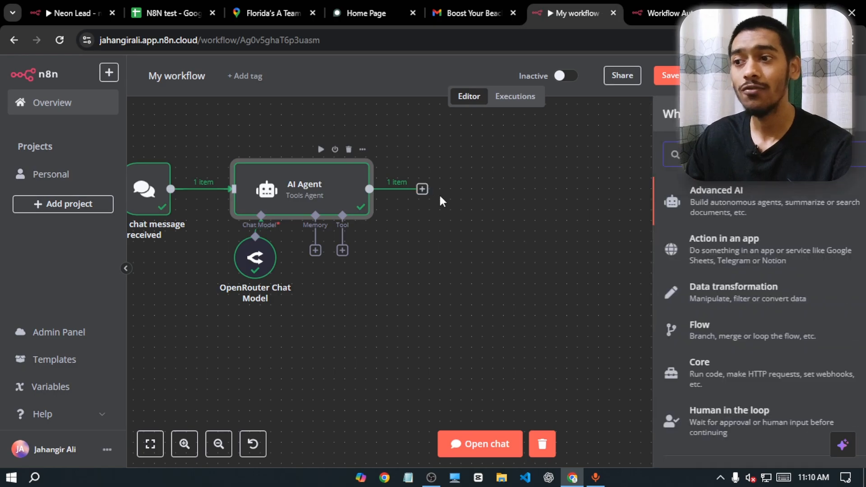
{"action": "left_click", "coordinate": [688, 198]}
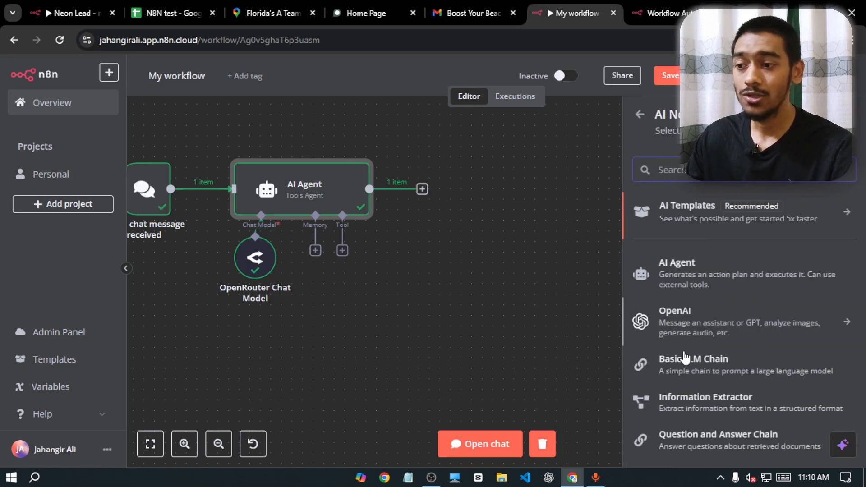
{"action": "left_click", "coordinate": [706, 407]}
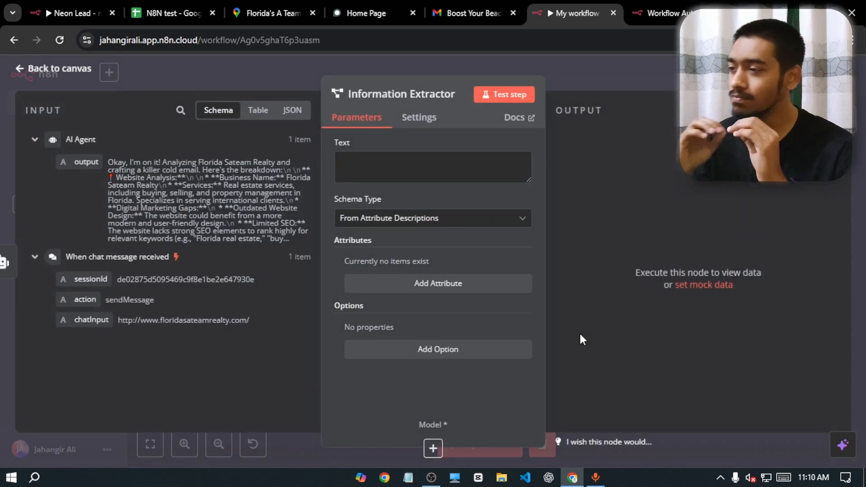
{"action": "left_click", "coordinate": [411, 156]}
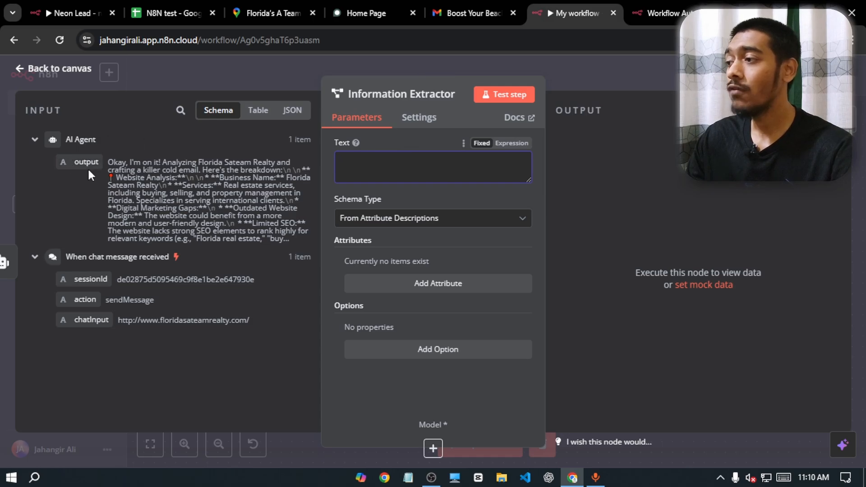
{"action": "left_click_drag", "start_coordinate": [86, 162], "coordinate": [349, 167]}
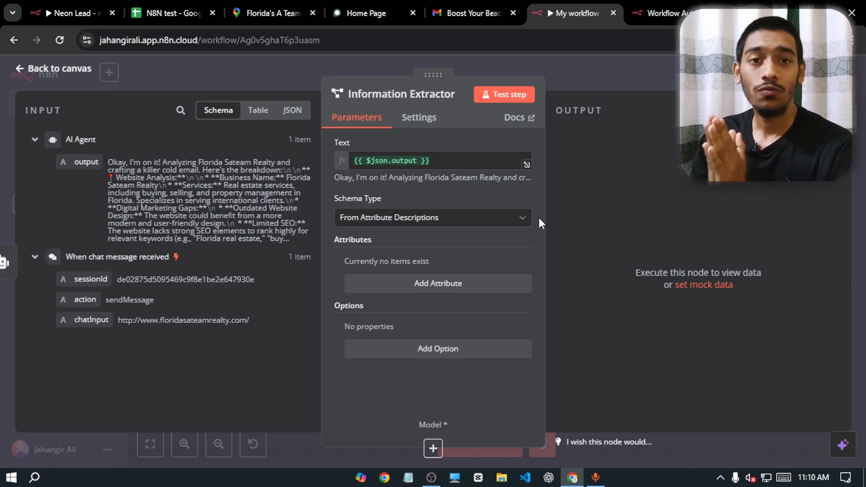
Step: Add a String attribute named company_name to the Information Extractor with the description "here is the company name"
{"action": "left_click", "coordinate": [406, 282]}
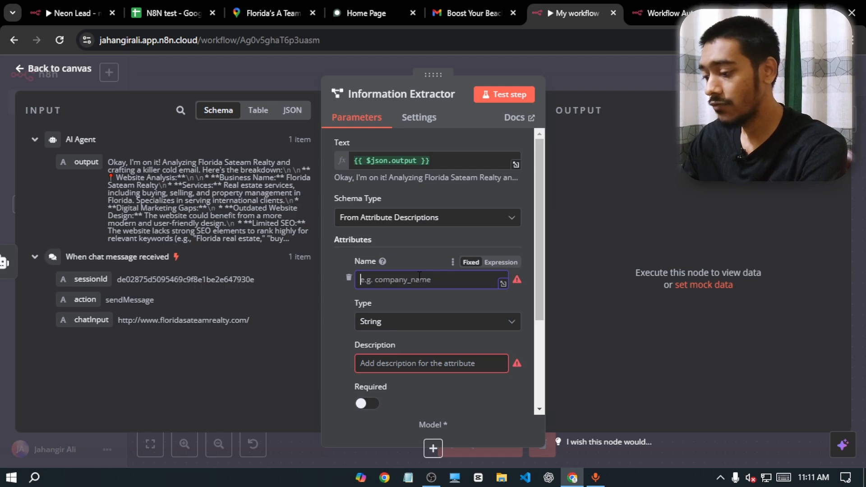
{"action": "type", "text": "c"}
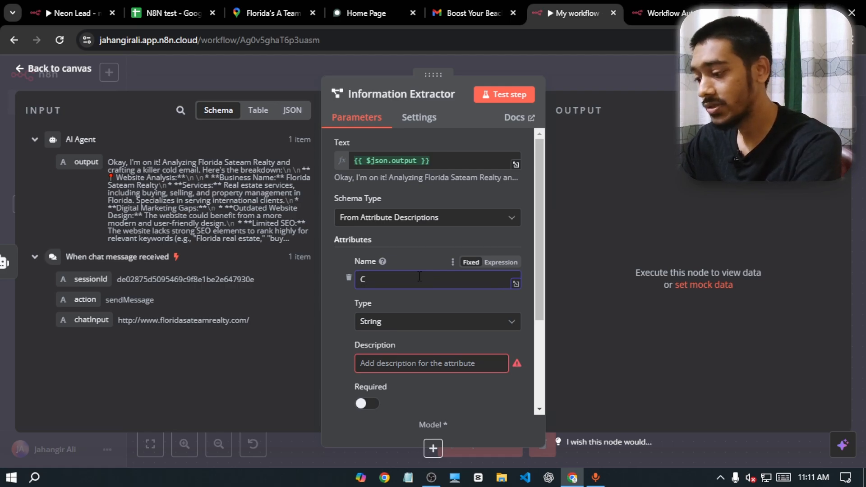
{"action": "key", "text": "BackSpace"}
{"action": "key", "text": "BackSpace"}
{"action": "key", "text": "BackSpace"}
{"action": "type", "text": "company"}
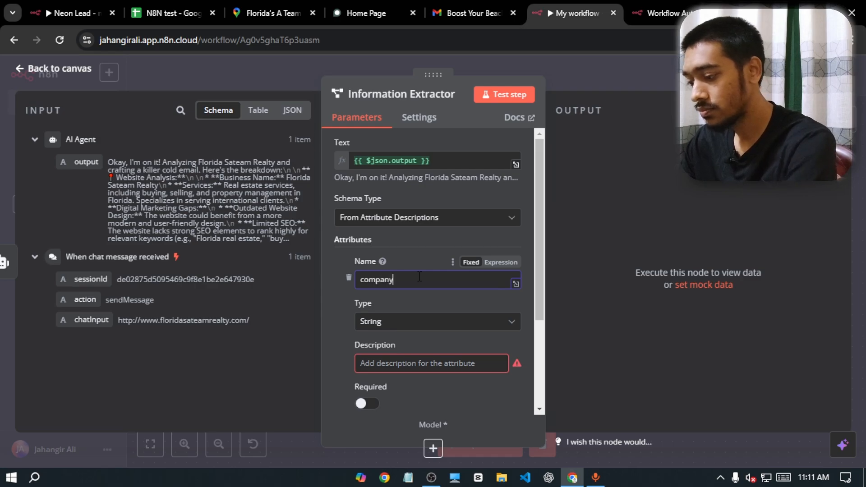
{"action": "type", "text": "_name"}
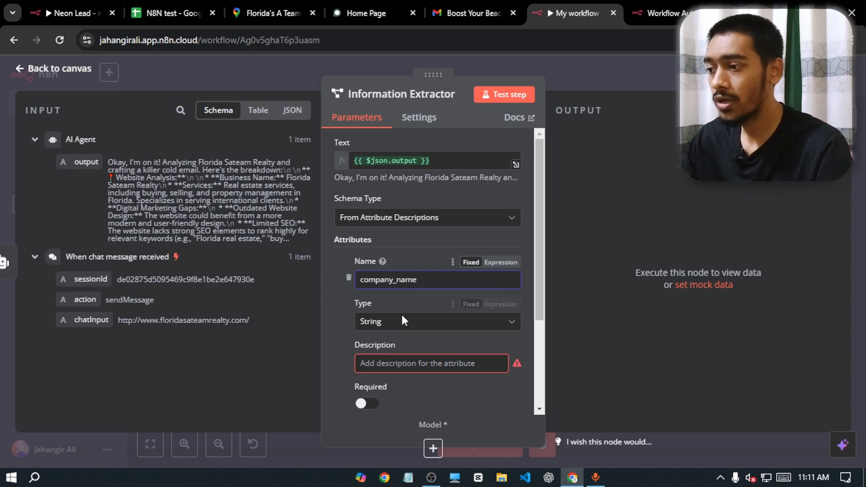
{"action": "left_click_drag", "start_coordinate": [537, 226], "coordinate": [539, 271]}
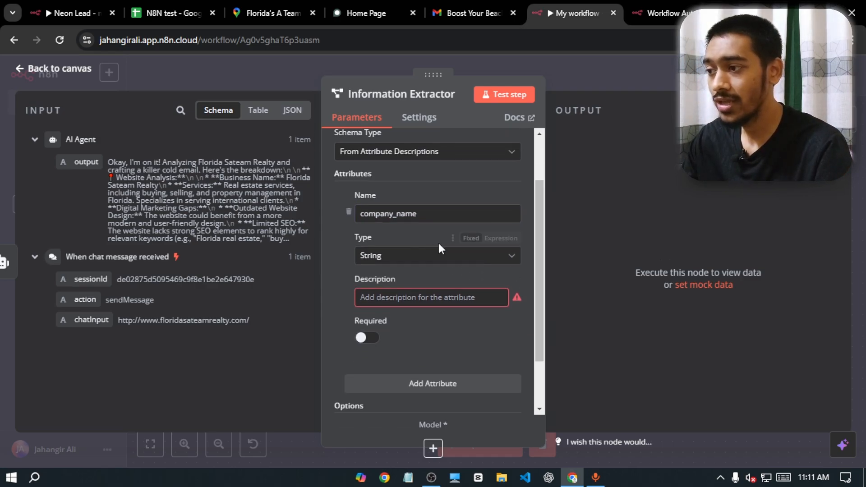
{"action": "left_click", "coordinate": [449, 290]}
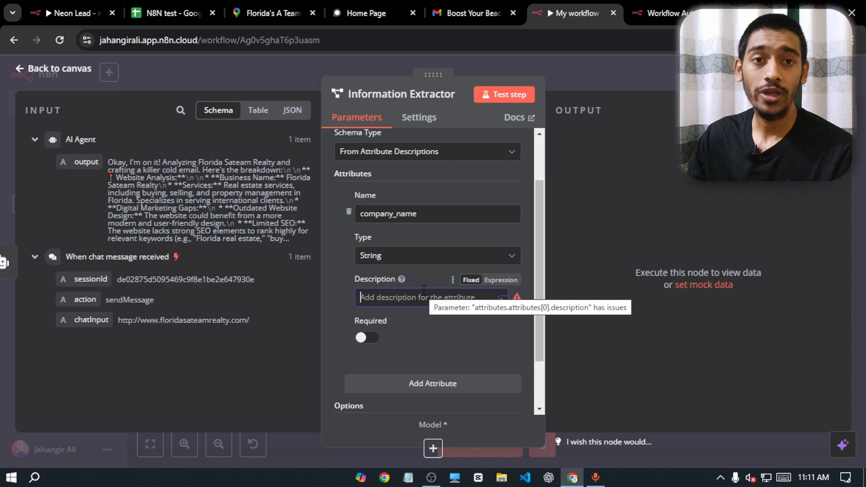
{"action": "type", "text": "here is the company name"}
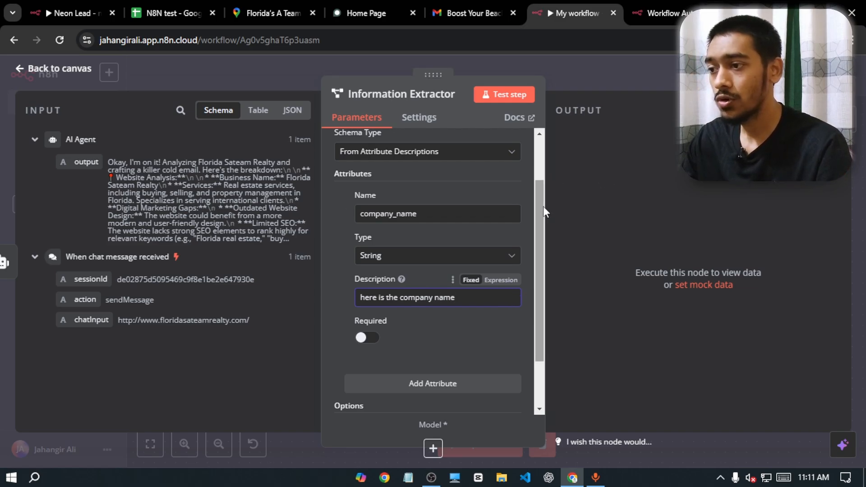
Step: Add a second attribute to the Information Extractor and name it email_address
{"action": "left_click_drag", "start_coordinate": [543, 207], "coordinate": [541, 224]}
{"action": "left_click", "coordinate": [456, 368]}
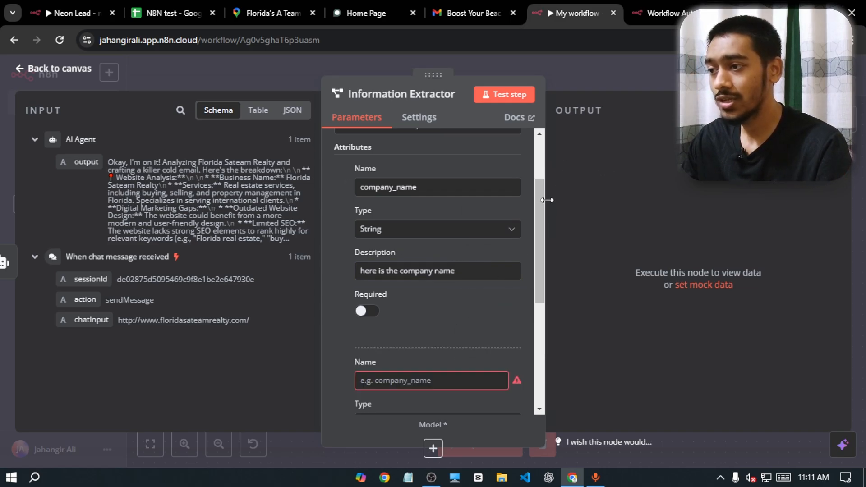
{"action": "scroll", "coordinate": [538, 231], "scroll_direction": "down", "scroll_amount": 4}
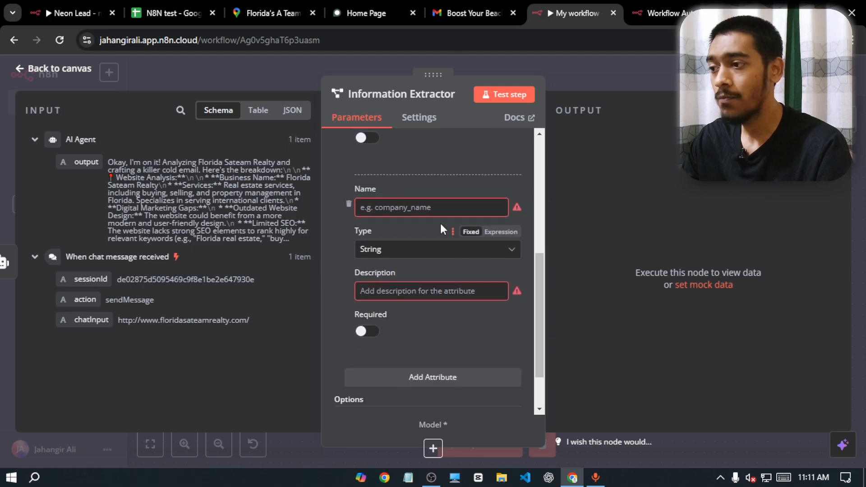
{"action": "left_click", "coordinate": [424, 207]}
{"action": "type", "text": "email_address"}
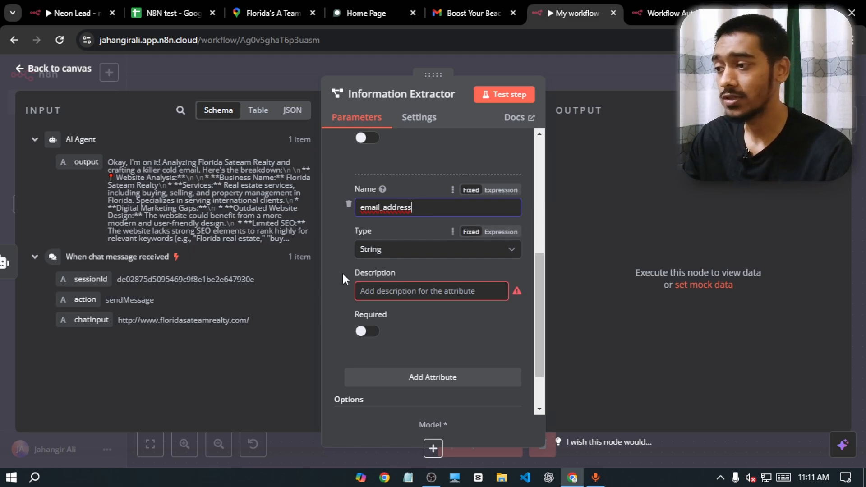
Step: Describe the email_address attribute as "here will be the email address only"
{"action": "left_click", "coordinate": [397, 291]}
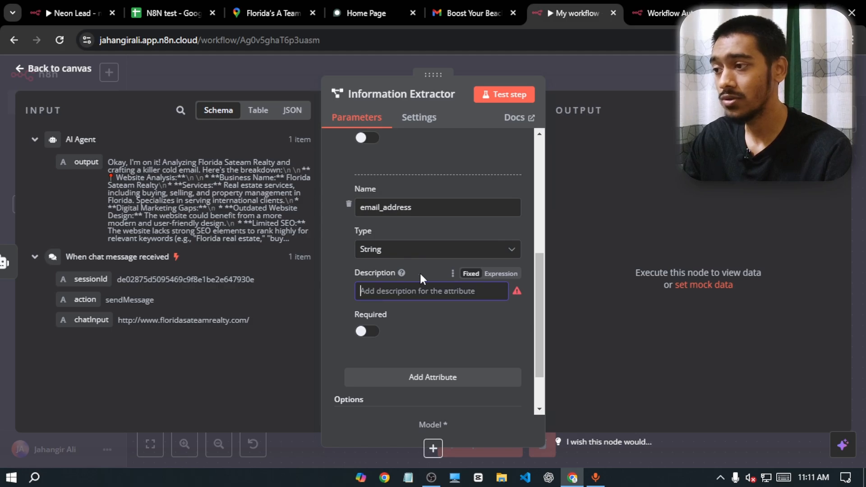
{"action": "type", "text": "here"}
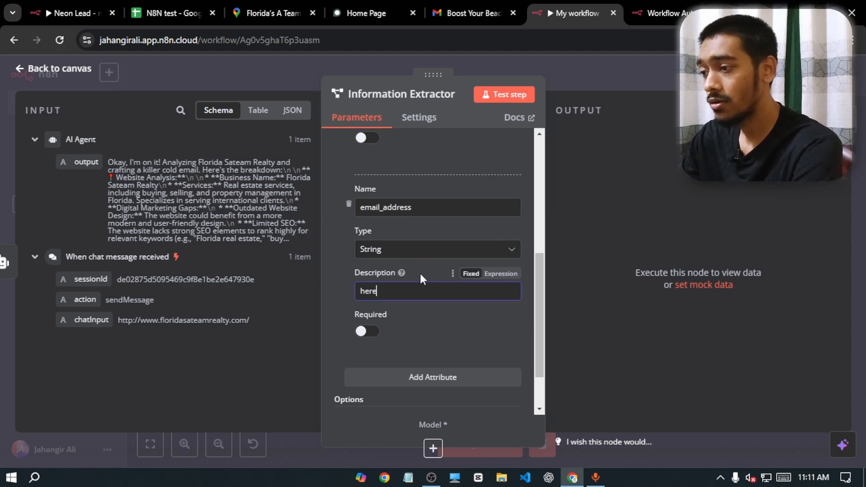
{"action": "type", "text": " wil"}
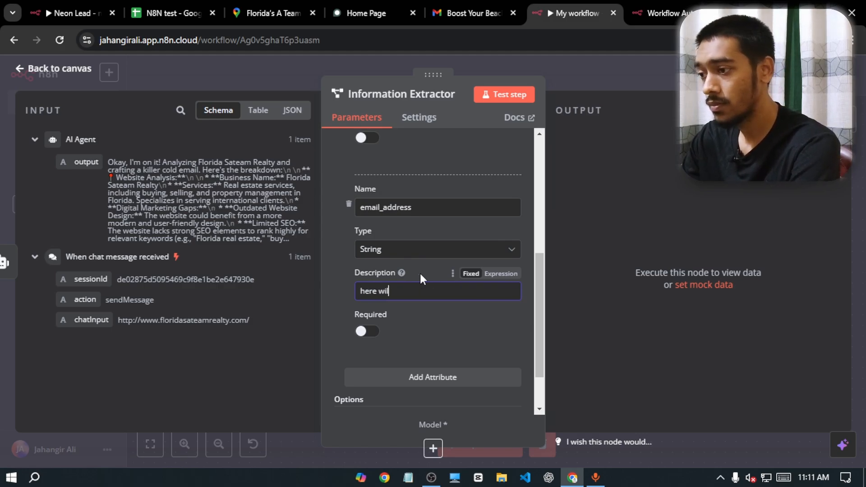
{"action": "type", "text": "l be the email a"}
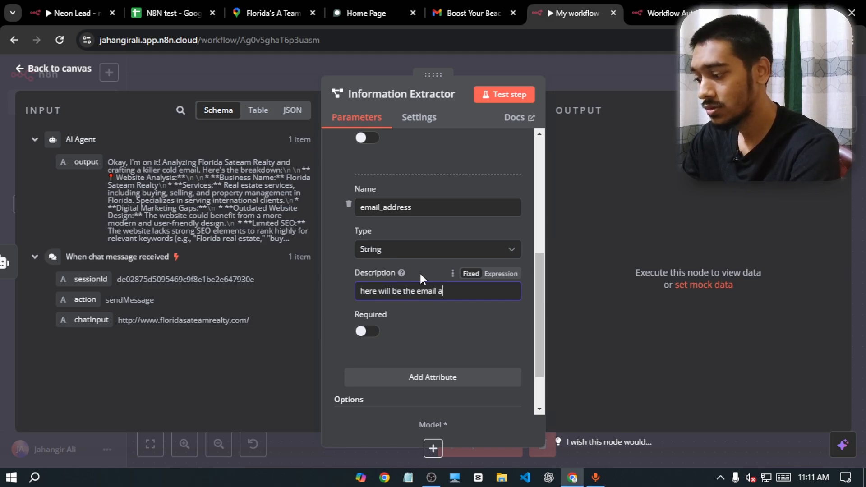
{"action": "type", "text": "res"}
{"action": "key", "text": "BackSpace"}
{"action": "key", "text": "BackSpace"}
{"action": "key", "text": "BackSpace"}
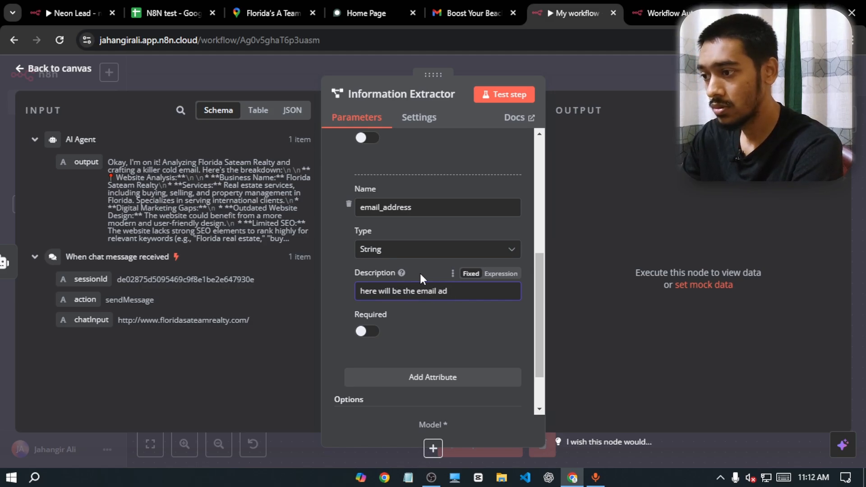
{"action": "type", "text": "dress o"}
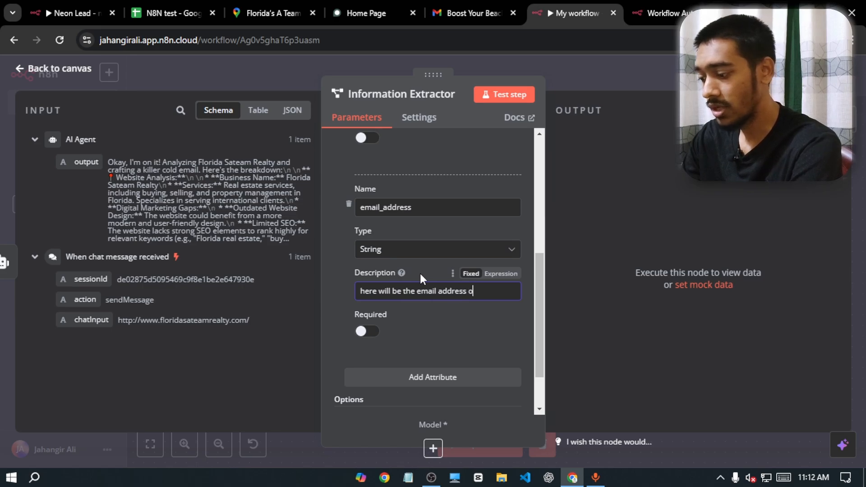
{"action": "type", "text": "nly"}
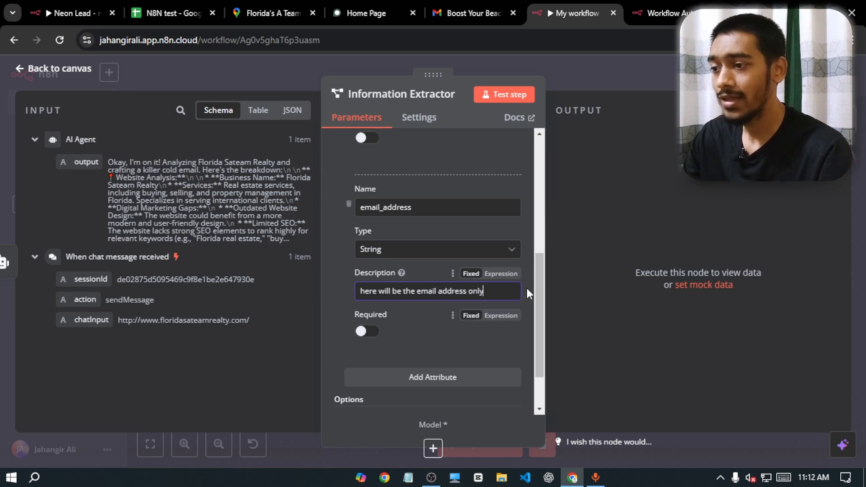
Step: Add a third attribute to the Information Extractor and name it email_body
{"action": "scroll", "coordinate": [540, 274], "scroll_direction": "down", "scroll_amount": 1}
{"action": "scroll", "coordinate": [540, 274], "scroll_direction": "down", "scroll_amount": 2}
{"action": "left_click", "coordinate": [488, 319]}
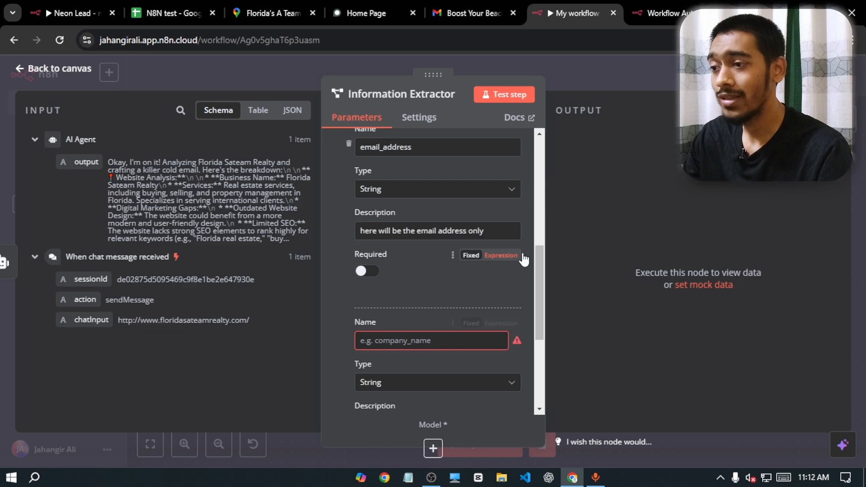
{"action": "scroll", "coordinate": [537, 280], "scroll_direction": "down", "scroll_amount": 1}
{"action": "scroll", "coordinate": [537, 280], "scroll_direction": "down", "scroll_amount": 2}
{"action": "left_click", "coordinate": [439, 234]}
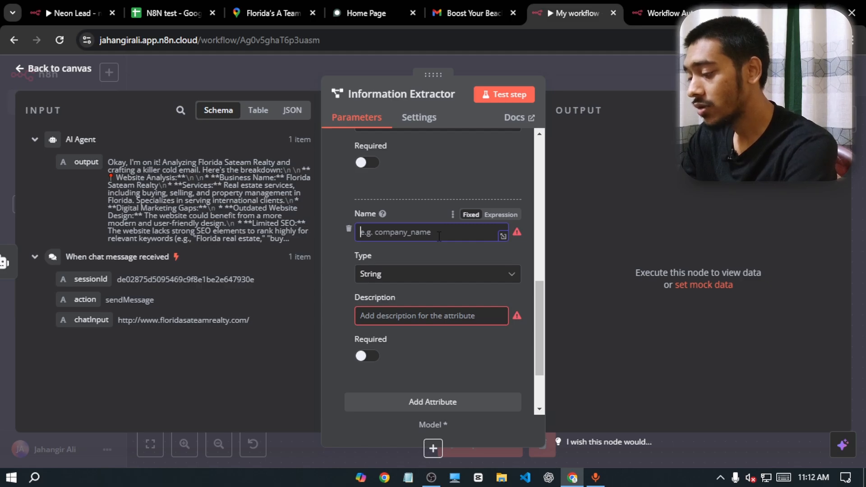
{"action": "type", "text": "ex"}
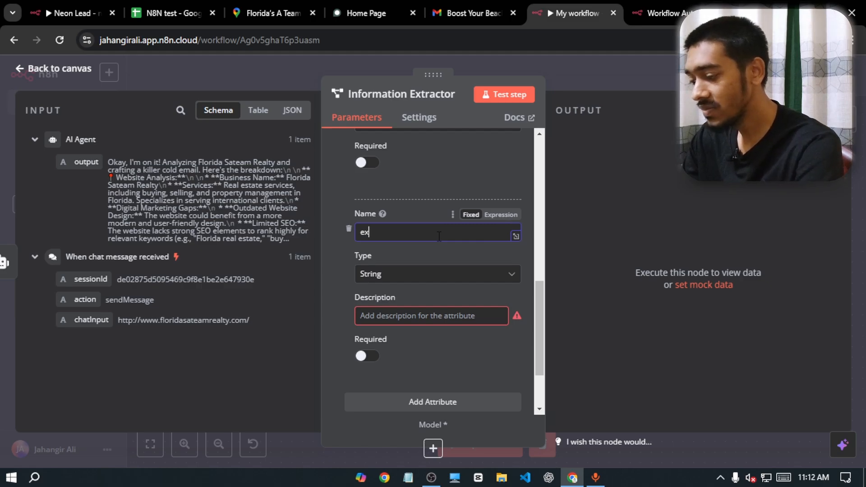
{"action": "type", "text": "ma"}
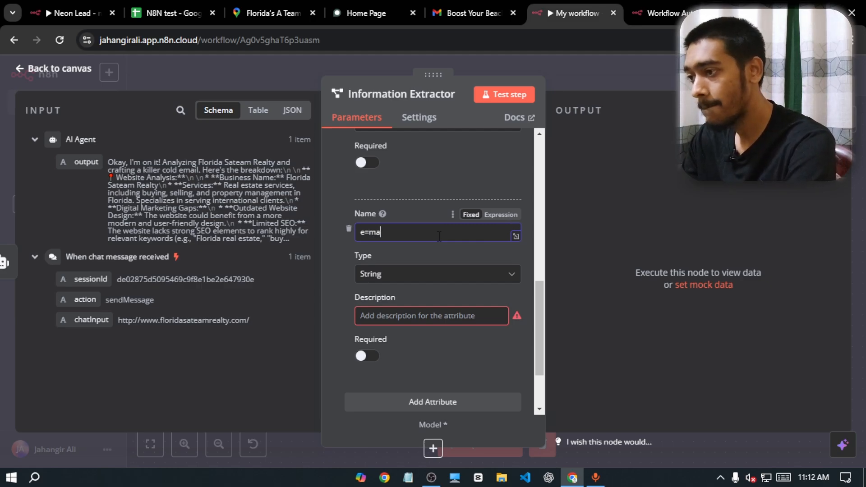
{"action": "key", "text": "BackSpace"}
{"action": "key", "text": "BackSpace"}
{"action": "key", "text": "BackSpace"}
{"action": "key", "text": "BackSpace"}
{"action": "key", "text": "BackSpace"}
{"action": "key", "text": "BackSpace"}
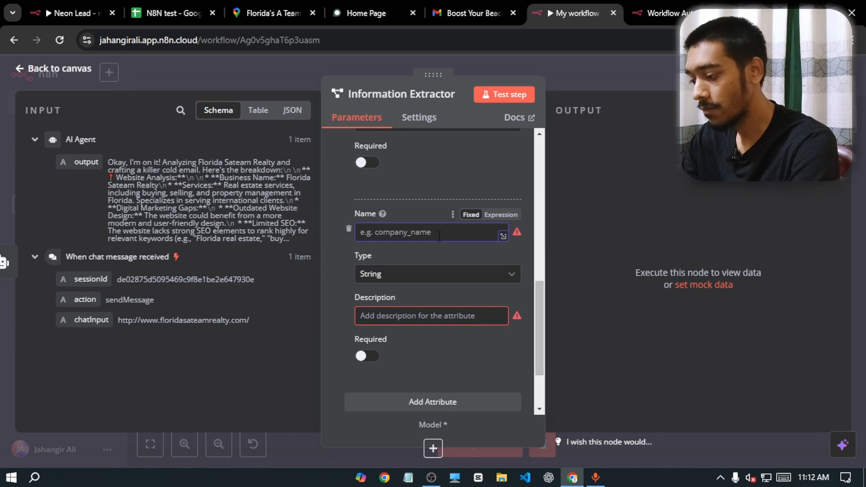
{"action": "type", "text": "email_body"}
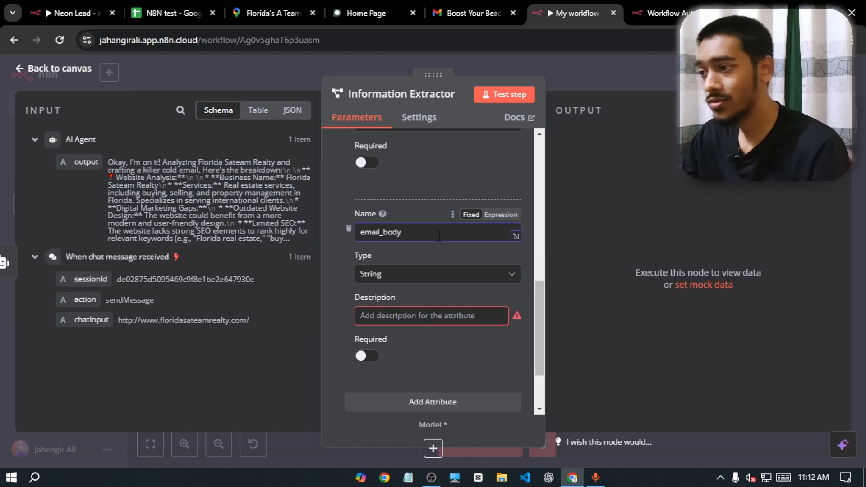
Step: Describe the email_body attribute as "here will be the email body and don't contain the subject"
{"action": "left_click", "coordinate": [435, 321]}
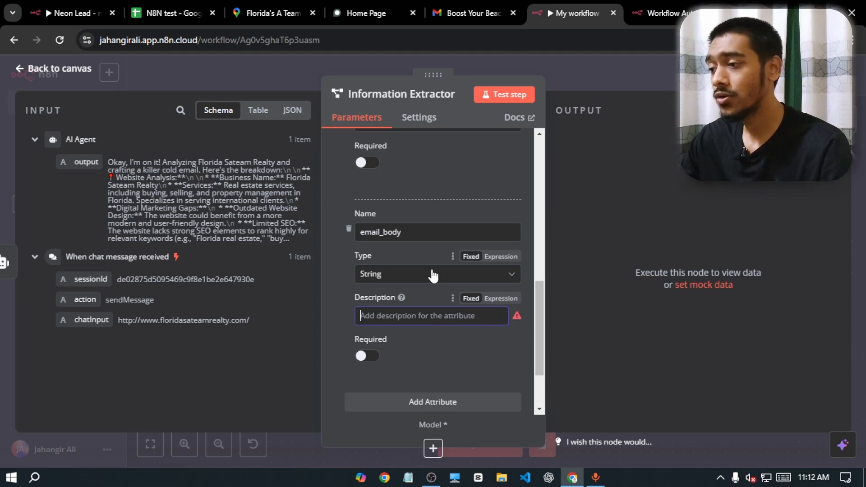
{"action": "type", "text": "here wi"}
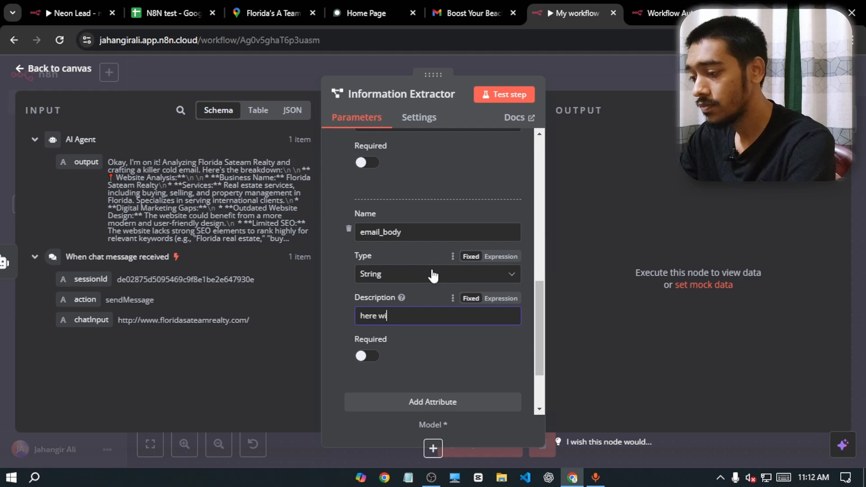
{"action": "type", "text": "ll be th"}
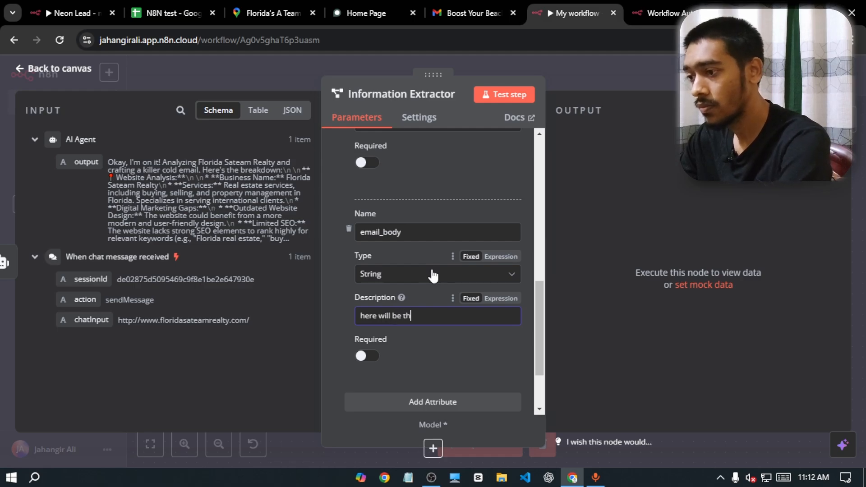
{"action": "type", "text": "e email b"}
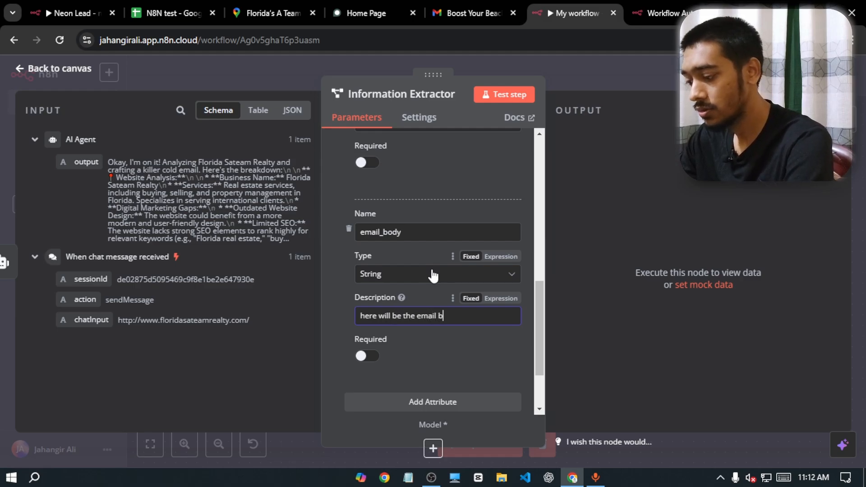
{"action": "type", "text": "ody and don't c"}
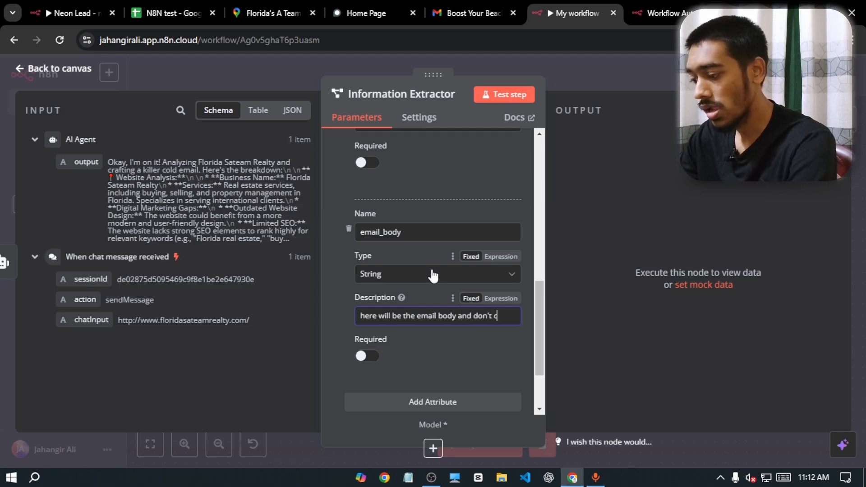
{"action": "type", "text": "ontain"}
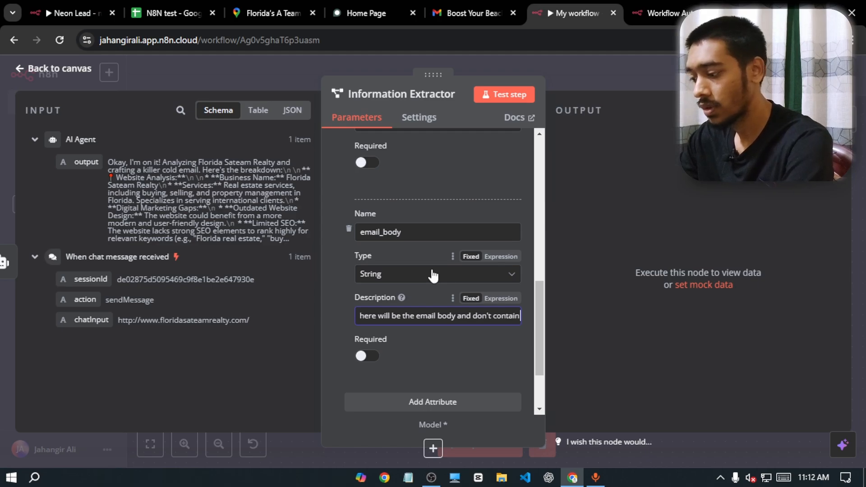
{"action": "type", "text": " the subjec"}
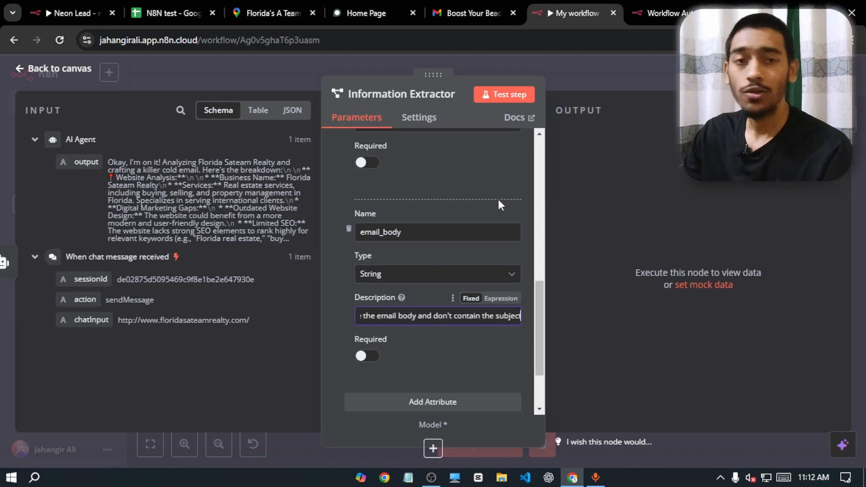
{"action": "type", "text": "t"}
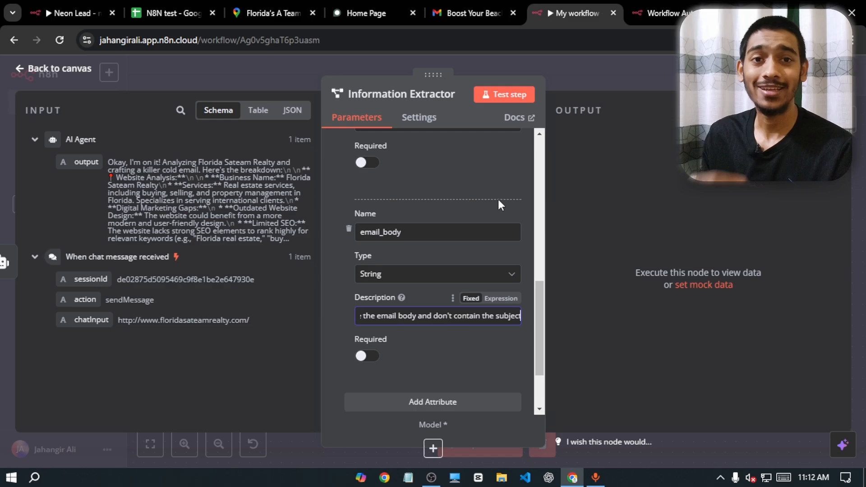
{"action": "key", "text": "BackSpace"}
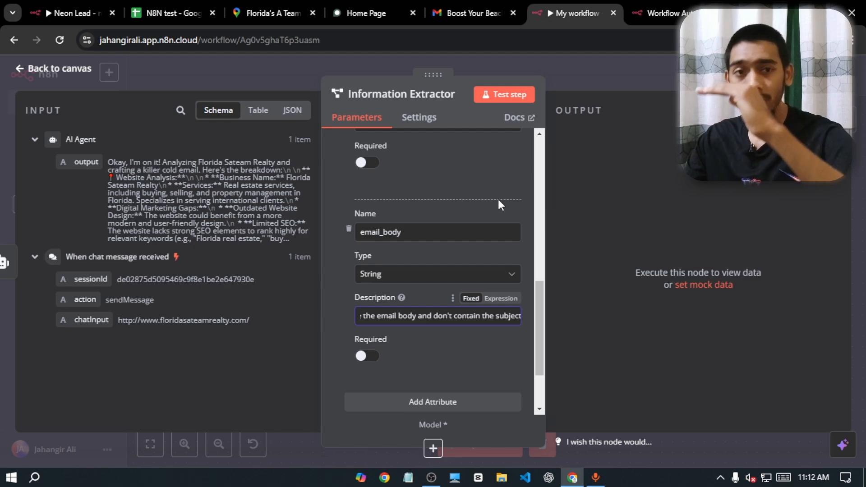
{"action": "left_click", "coordinate": [549, 210]}
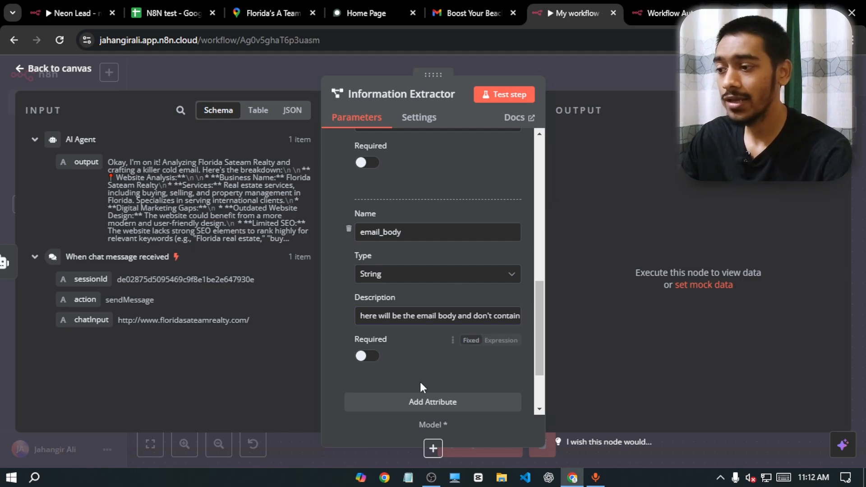
Step: Add a fourth attribute to the Information Extractor and name it email_subject
{"action": "left_click", "coordinate": [414, 406]}
{"action": "scroll", "coordinate": [523, 333], "scroll_direction": "down", "scroll_amount": 4}
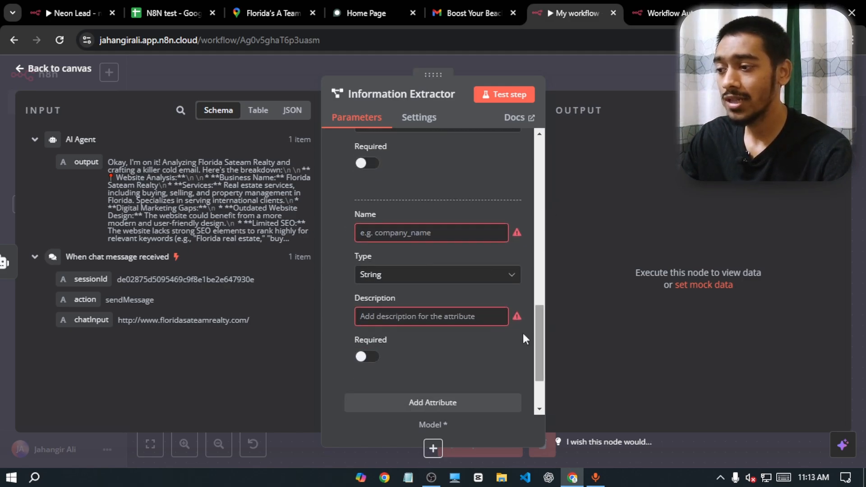
{"action": "left_click", "coordinate": [416, 234]}
{"action": "type", "text": "email"}
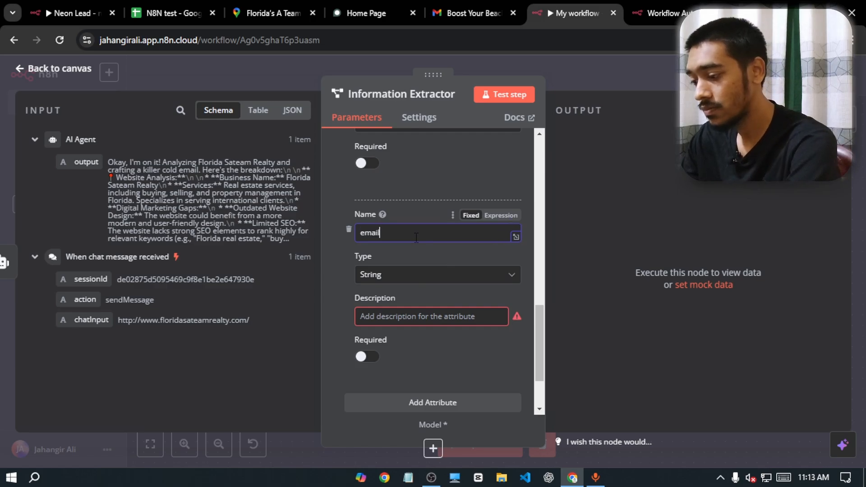
{"action": "type", "text": "_subject"}
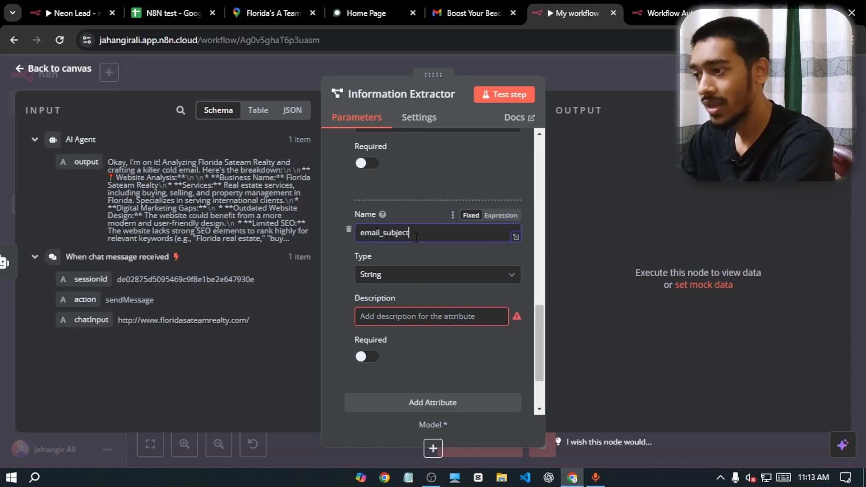
Step: Describe the email_subject attribute as "here will be the subject of the email"
{"action": "left_click", "coordinate": [434, 315]}
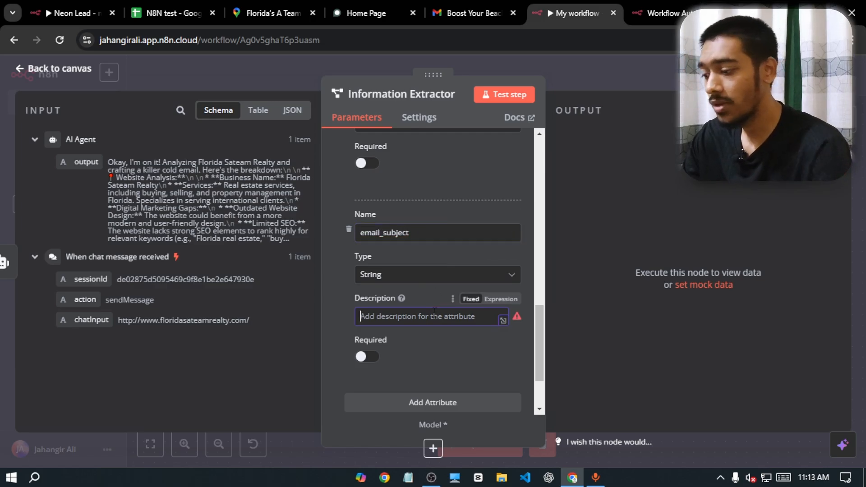
{"action": "type", "text": "here "}
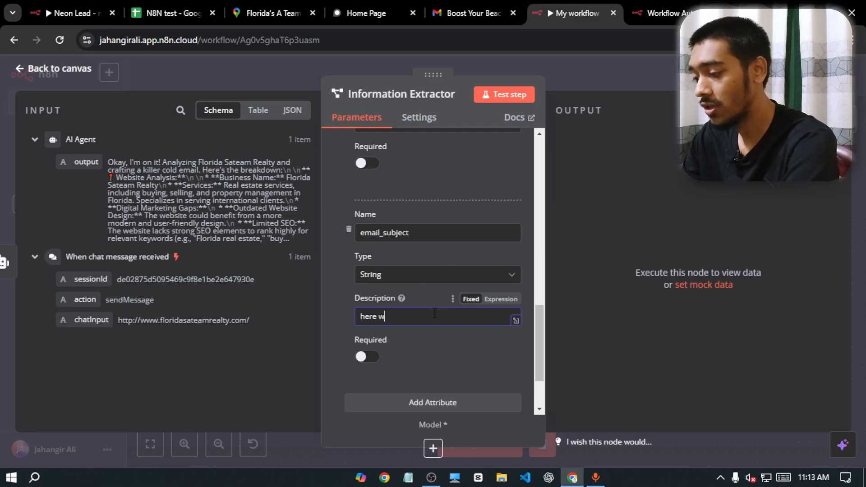
{"action": "type", "text": "will be the subject of"}
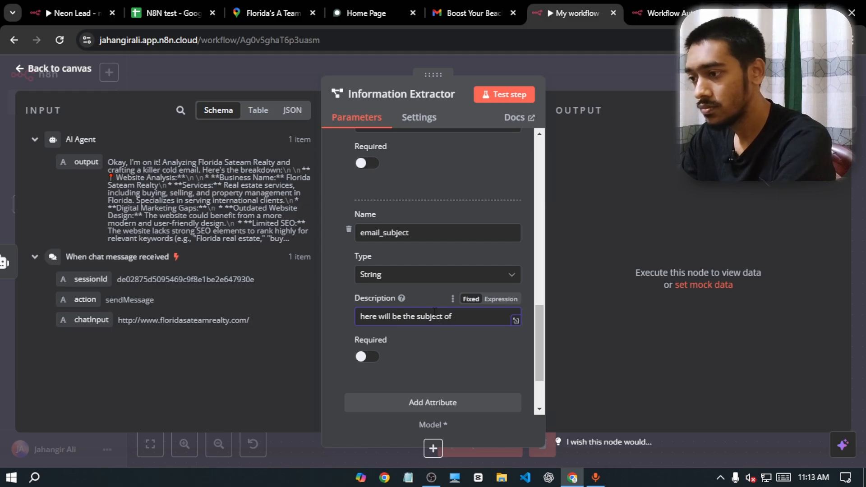
{"action": "type", "text": "the email"}
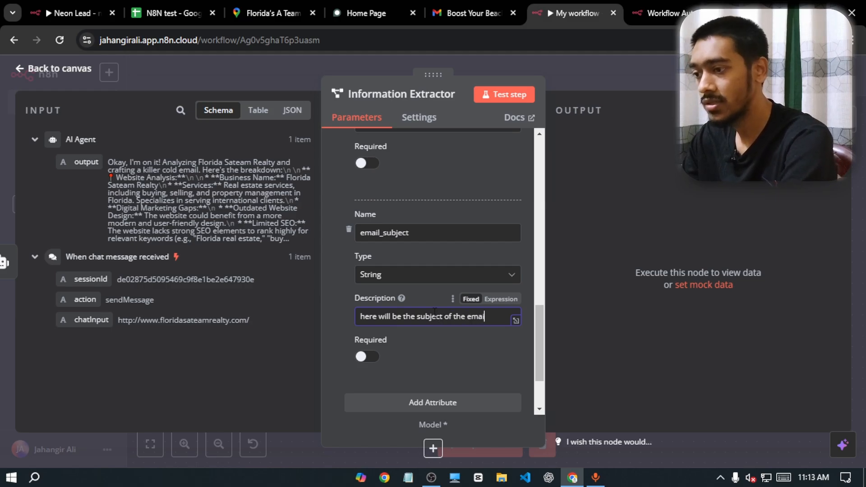
{"action": "left_click", "coordinate": [524, 258]}
Step: Add a fifth attribute to the Information Extractor and name it marketing_gap, matching the Marketing Gap column in the N8N test spreadsheet
{"action": "scroll", "coordinate": [535, 323], "scroll_direction": "down", "scroll_amount": 2}
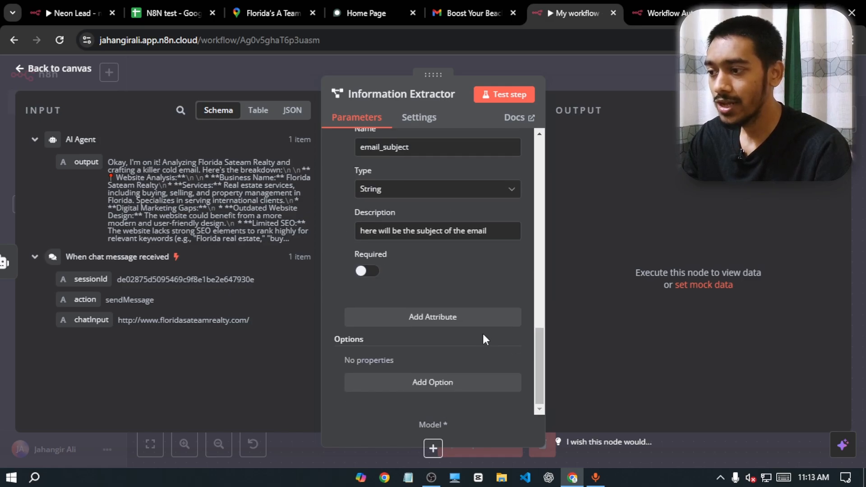
{"action": "left_click", "coordinate": [506, 322]}
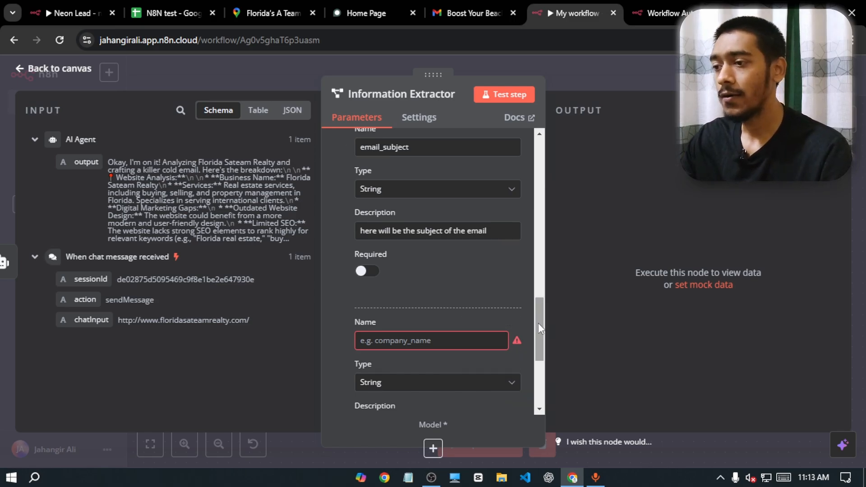
{"action": "left_click", "coordinate": [133, 12]}
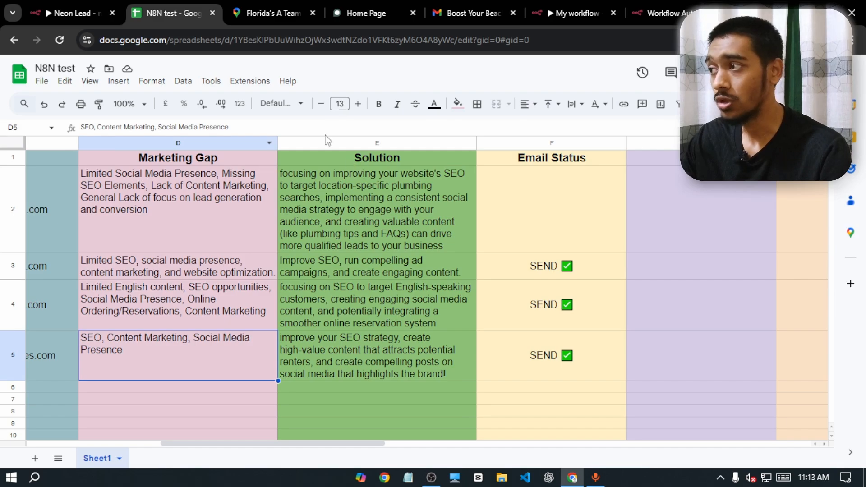
{"action": "left_click", "coordinate": [74, 12]}
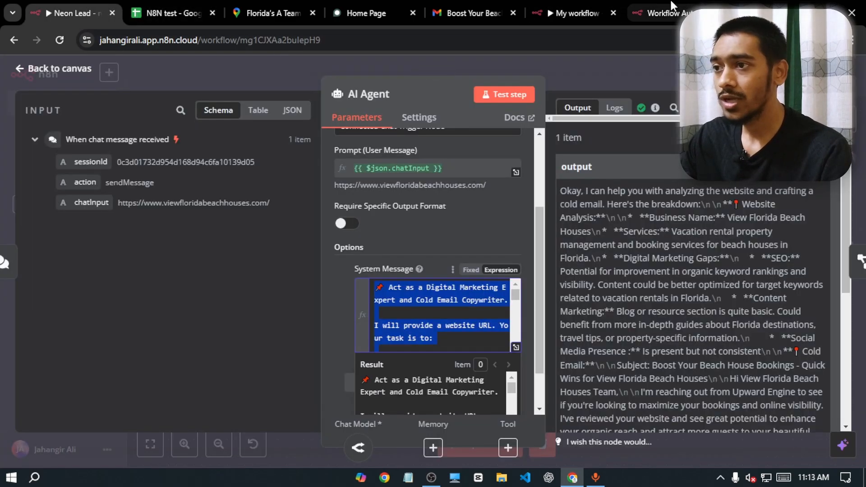
{"action": "left_click", "coordinate": [596, 10]}
{"action": "left_click", "coordinate": [392, 346]}
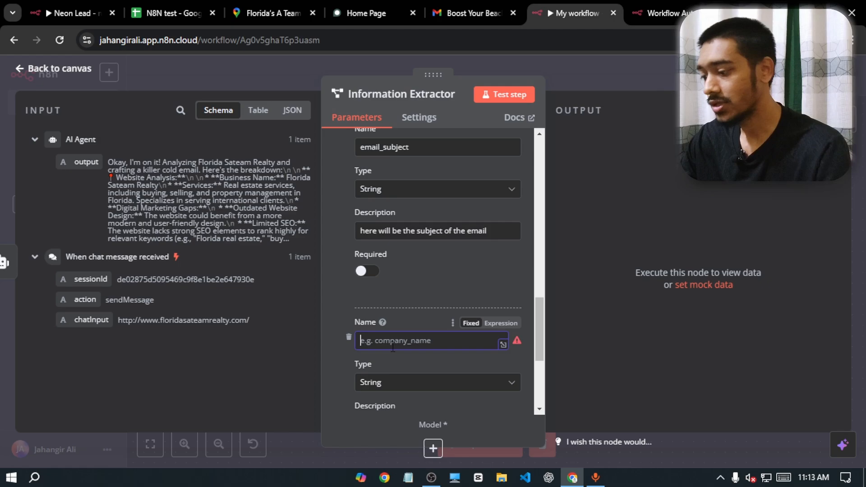
{"action": "type", "text": "marketing"}
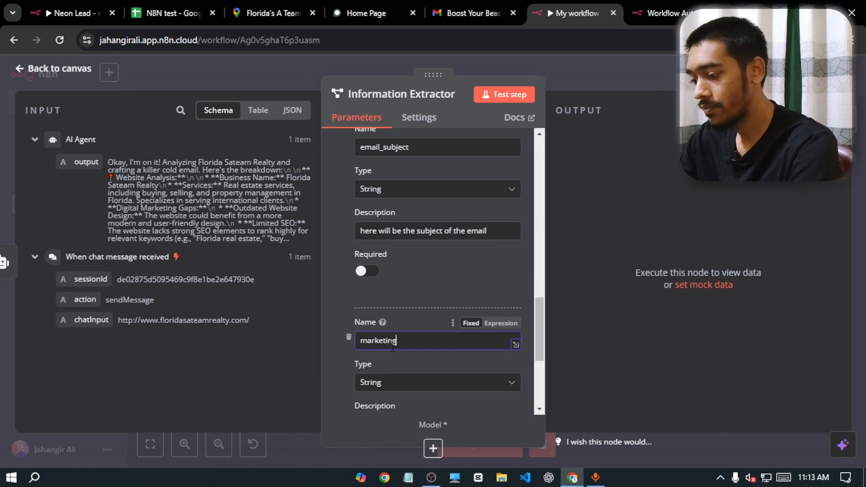
{"action": "type", "text": "_gap"}
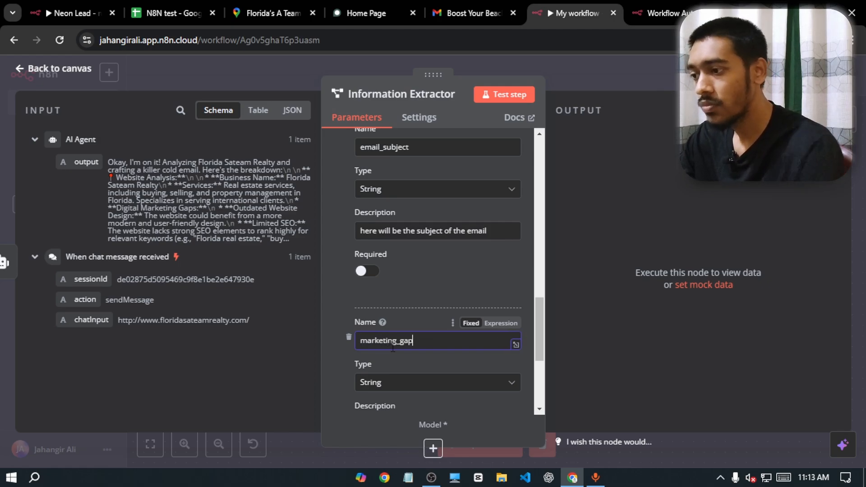
Step: Describe the marketing_gap attribute as "here will be the marketing gaps"
{"action": "scroll", "coordinate": [539, 318], "scroll_direction": "down", "scroll_amount": 5}
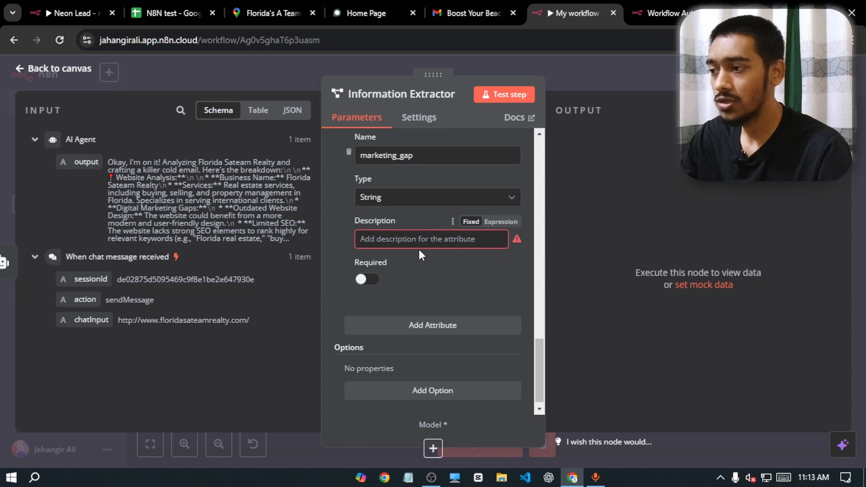
{"action": "left_click", "coordinate": [420, 241]}
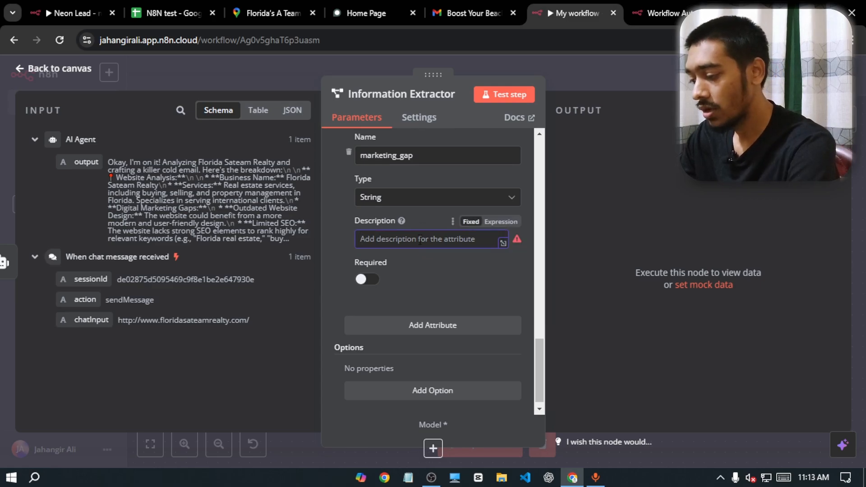
{"action": "type", "text": "jere"}
{"action": "key", "text": "BackSpace"}
{"action": "key", "text": "BackSpace"}
{"action": "key", "text": "BackSpace"}
{"action": "key", "text": "BackSpace"}
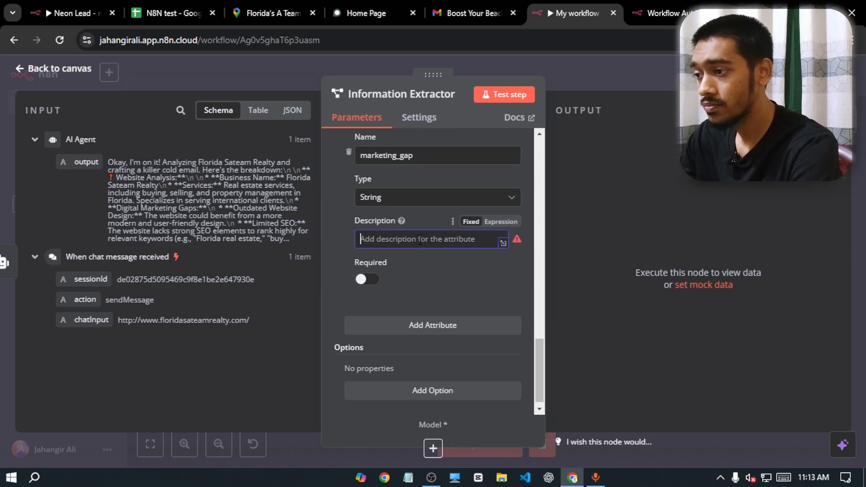
{"action": "type", "text": "here will"}
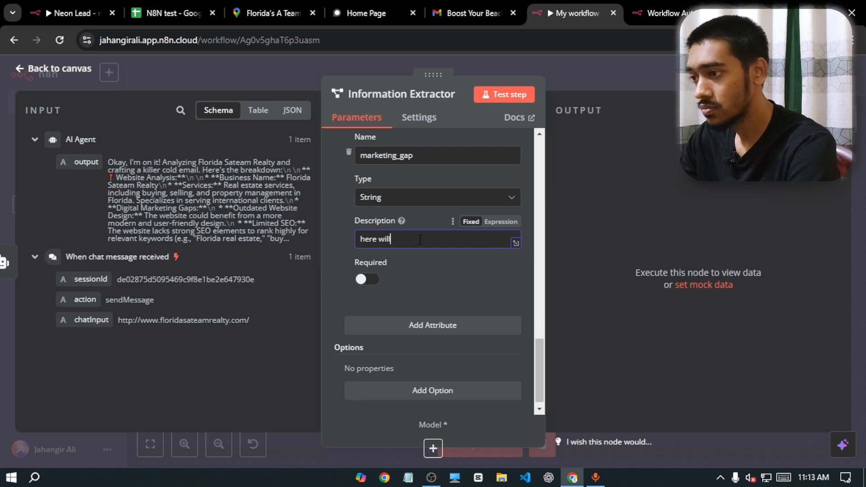
{"action": "type", "text": " be the"}
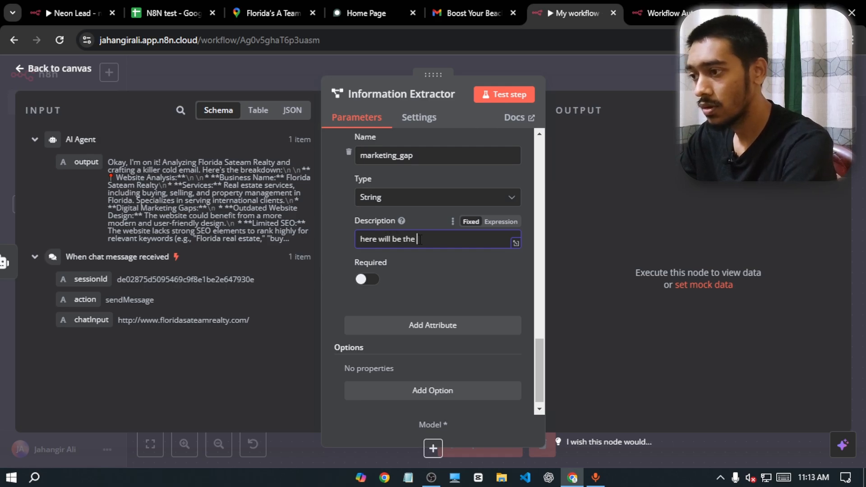
{"action": "type", "text": " marketign"}
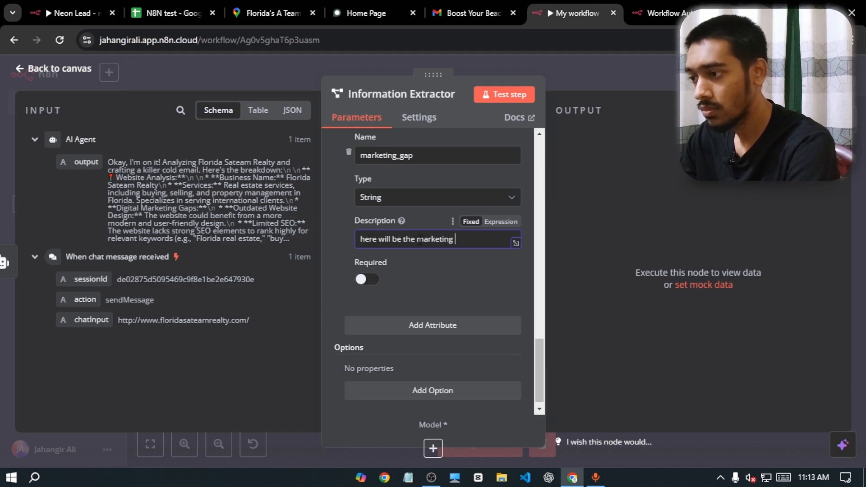
{"action": "type", "text": "aps"}
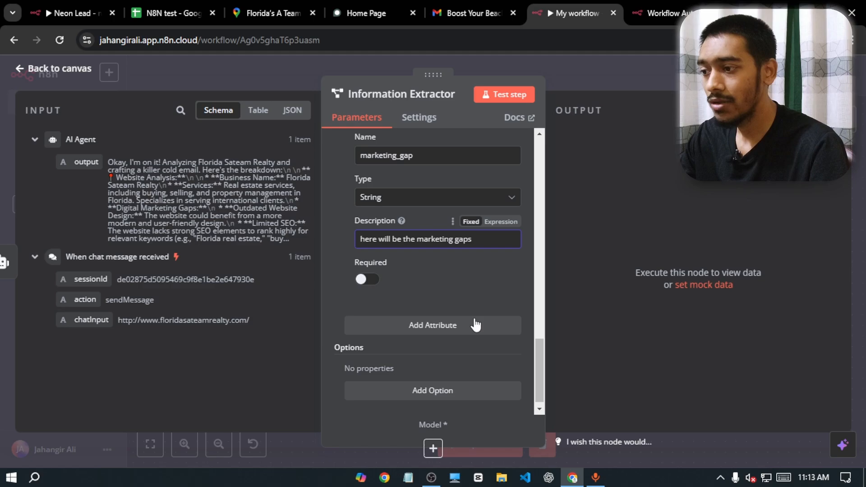
Step: Add a sixth attribute to the Information Extractor and name it solution
{"action": "left_click", "coordinate": [479, 331]}
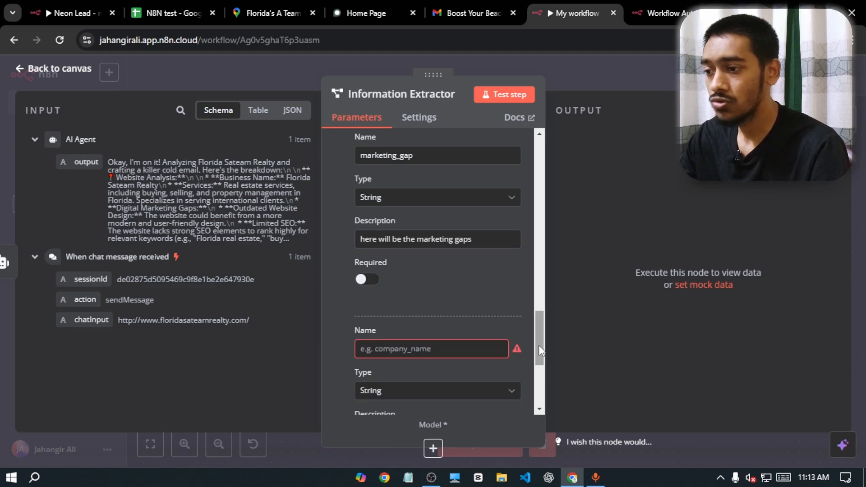
{"action": "scroll", "coordinate": [538, 345], "scroll_direction": "down", "scroll_amount": 2}
{"action": "left_click", "coordinate": [458, 254]}
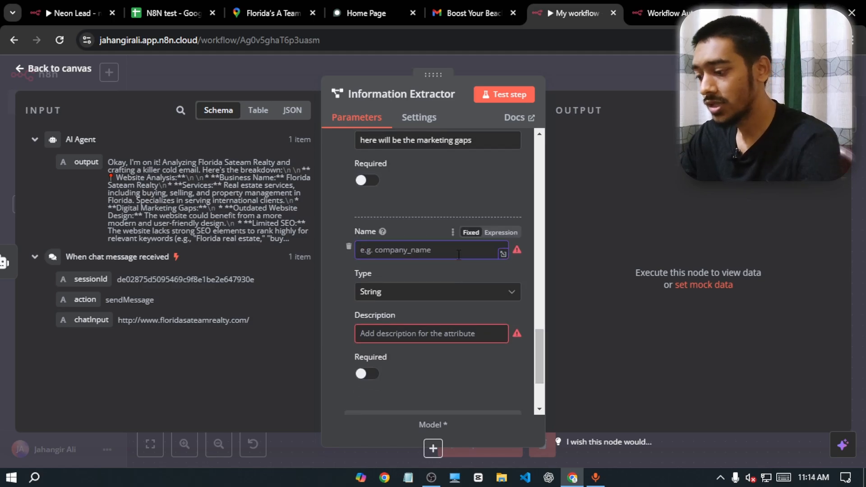
{"action": "type", "text": "sc"}
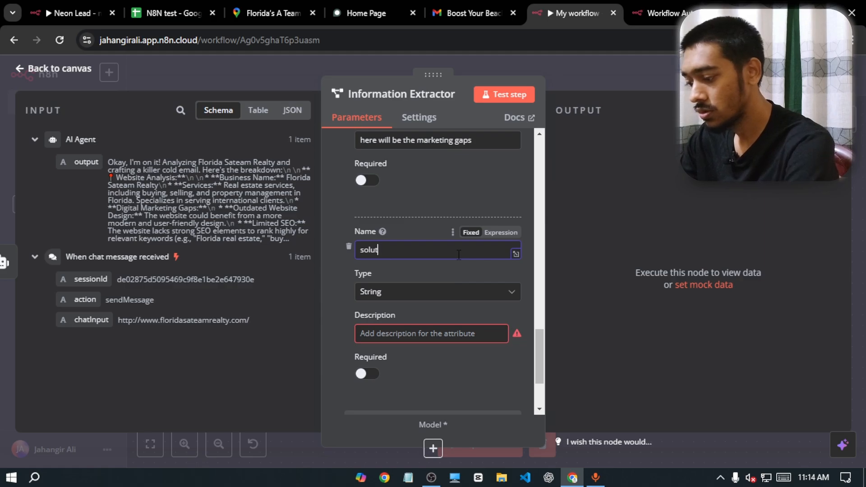
Step: Describe the solution attribute as "here will be the solution of the marketing gaps"
{"action": "left_click", "coordinate": [435, 342]}
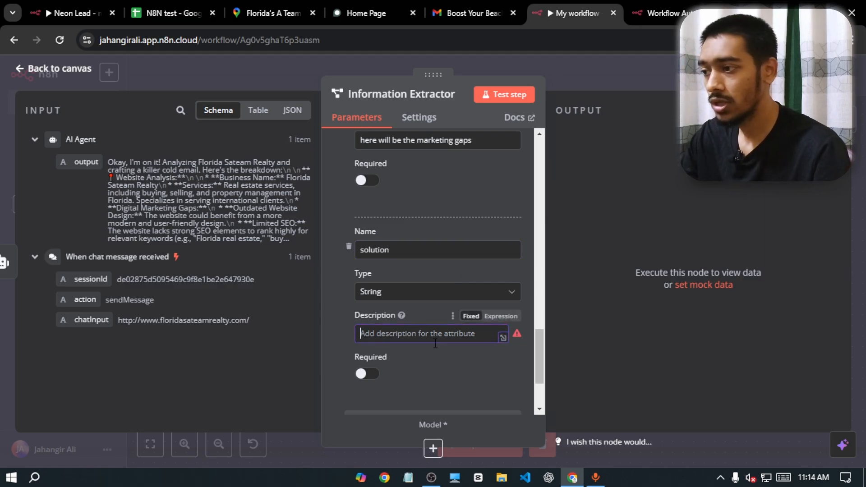
{"action": "type", "text": "here wi"}
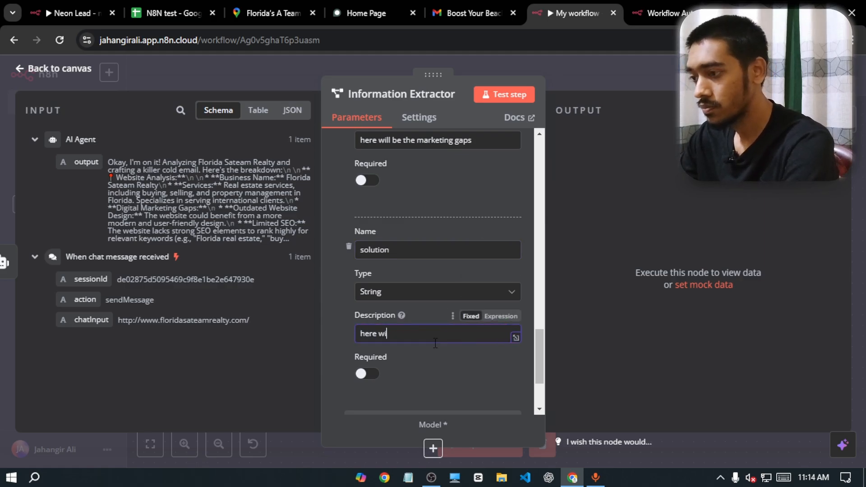
{"action": "type", "text": "ll be th"}
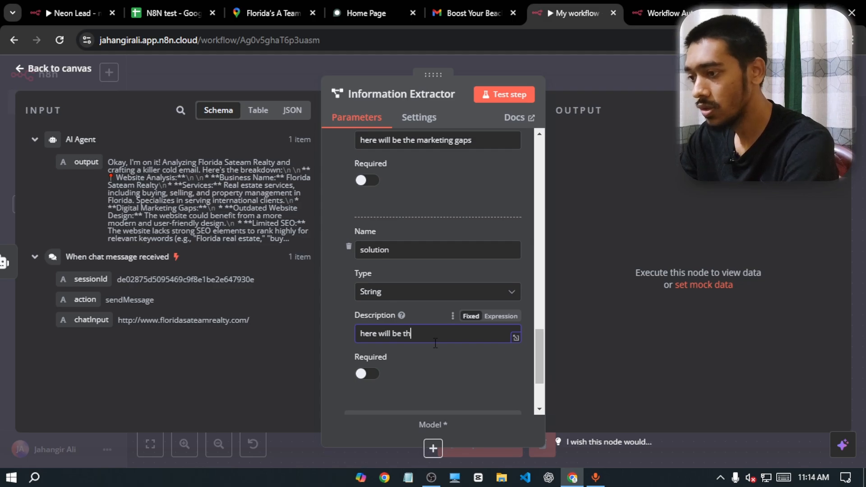
{"action": "type", "text": "e soluti"}
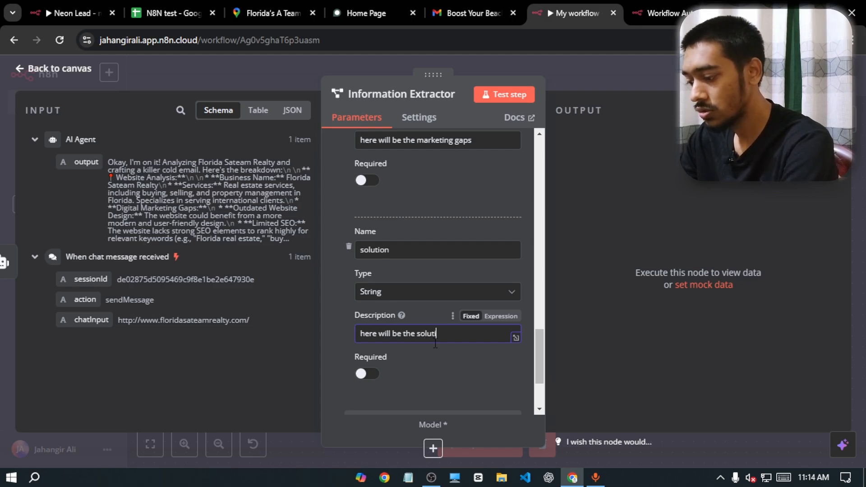
{"action": "type", "text": "on of the mar"}
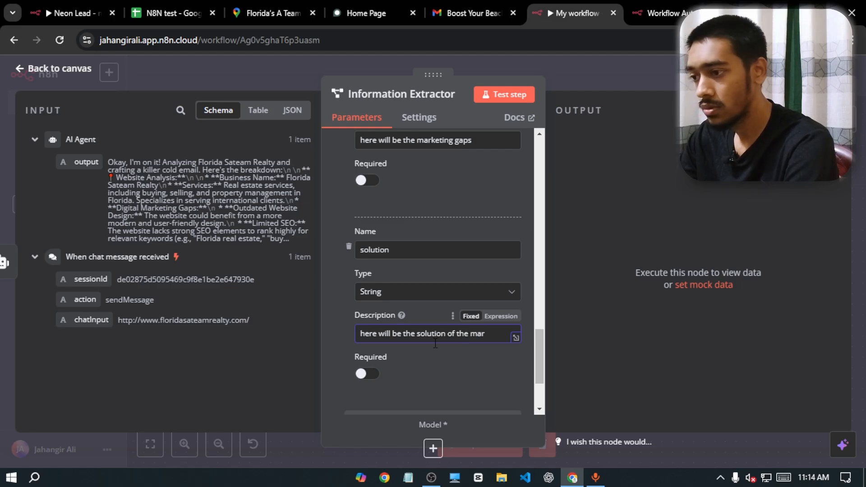
{"action": "type", "text": "keti"}
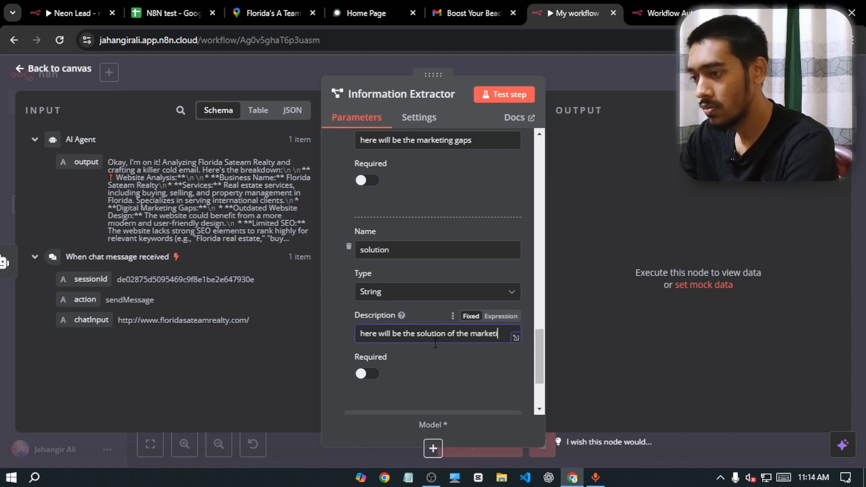
{"action": "type", "text": "gg gaps"}
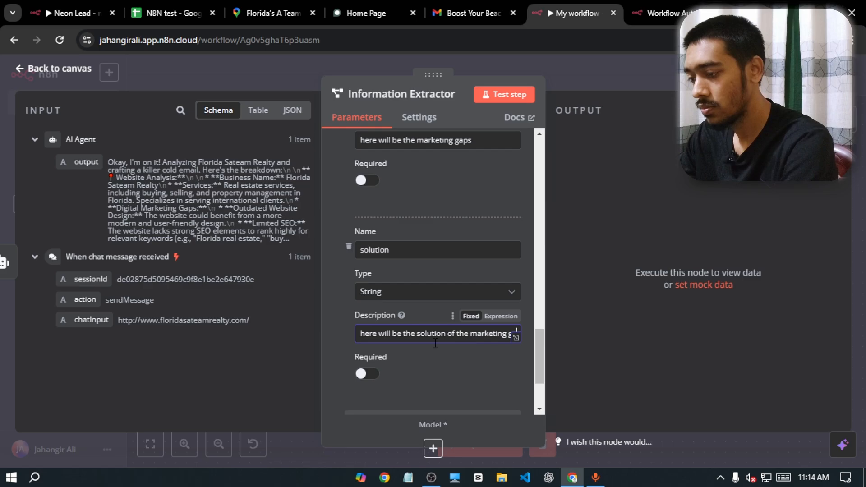
{"action": "left_click", "coordinate": [526, 271]}
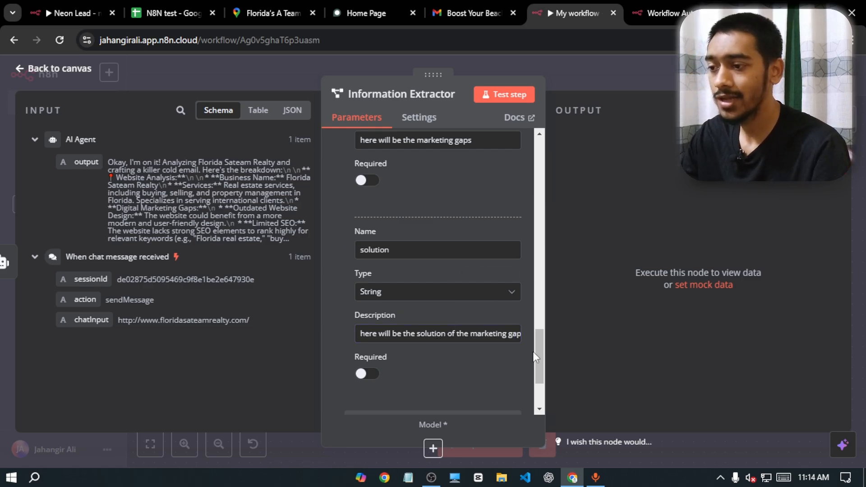
Step: Look over the Information Extractor's attribute list and return to the workflow canvas
{"action": "left_click_drag", "start_coordinate": [540, 344], "coordinate": [522, 152]}
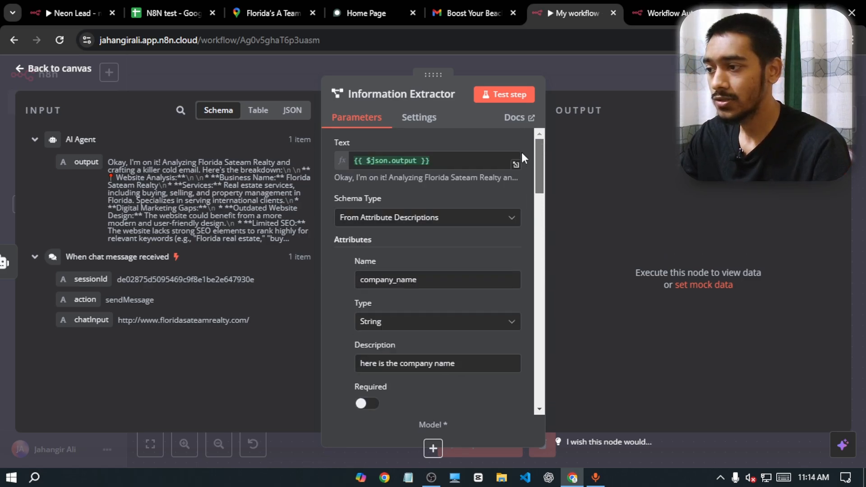
{"action": "scroll", "coordinate": [521, 153], "scroll_direction": "down", "scroll_amount": 3}
{"action": "left_click_drag", "start_coordinate": [536, 248], "coordinate": [546, 403]}
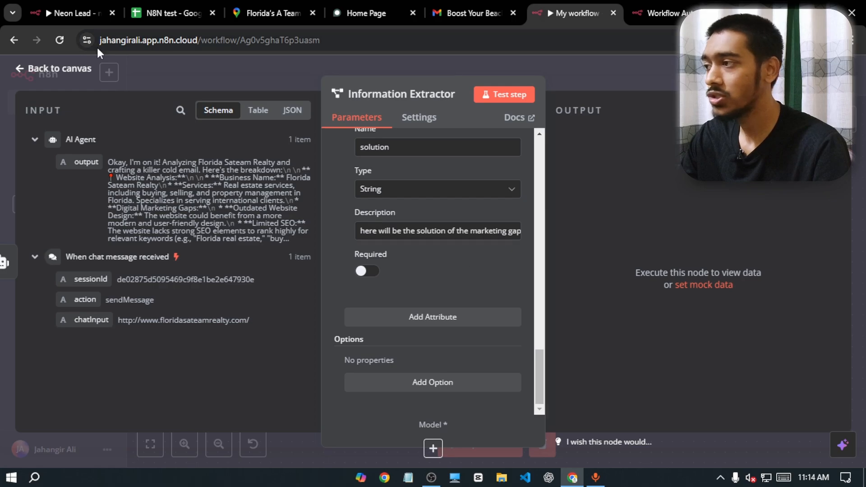
{"action": "left_click", "coordinate": [68, 72]}
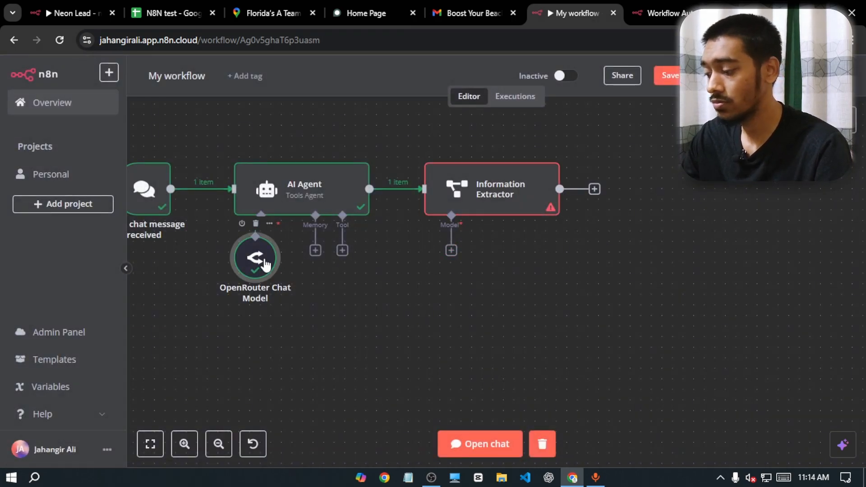
Step: Duplicate the OpenRouter Chat Model node, connect the copy as the Information Extractor's model, and test the extractor
{"action": "key", "text": "ctrl+c"}
{"action": "key", "text": "ctrl+v"}
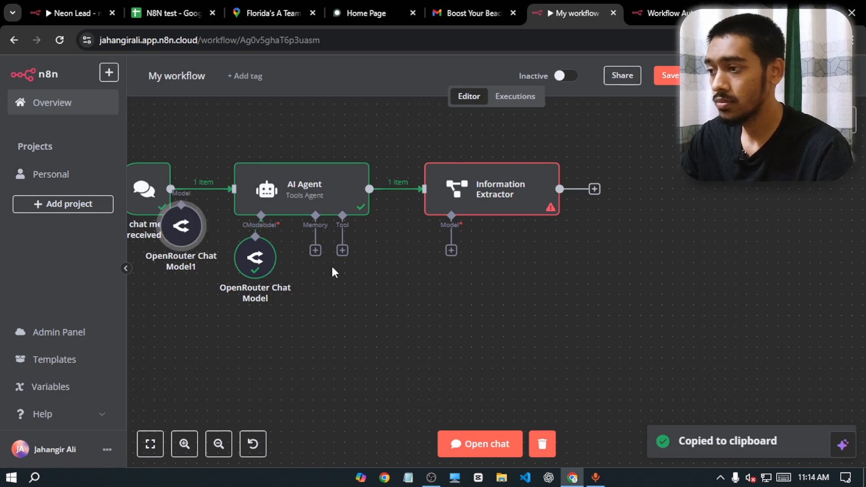
{"action": "left_click_drag", "start_coordinate": [183, 234], "coordinate": [449, 278]}
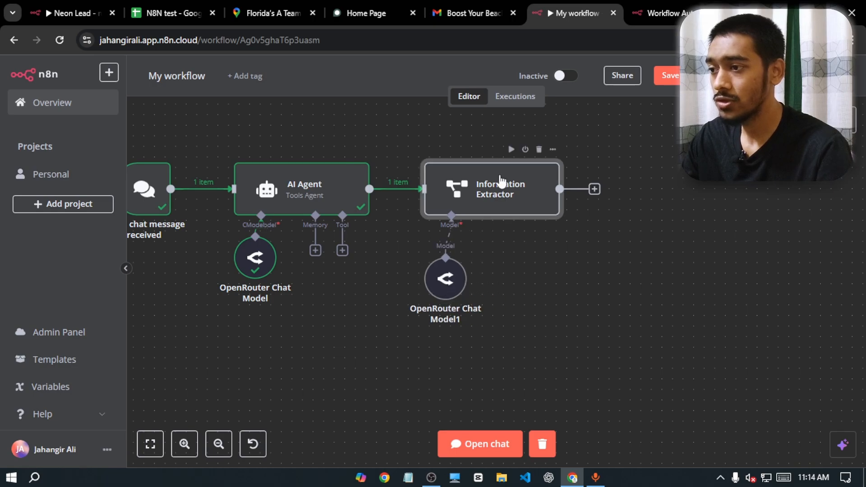
{"action": "double_click", "coordinate": [501, 180]}
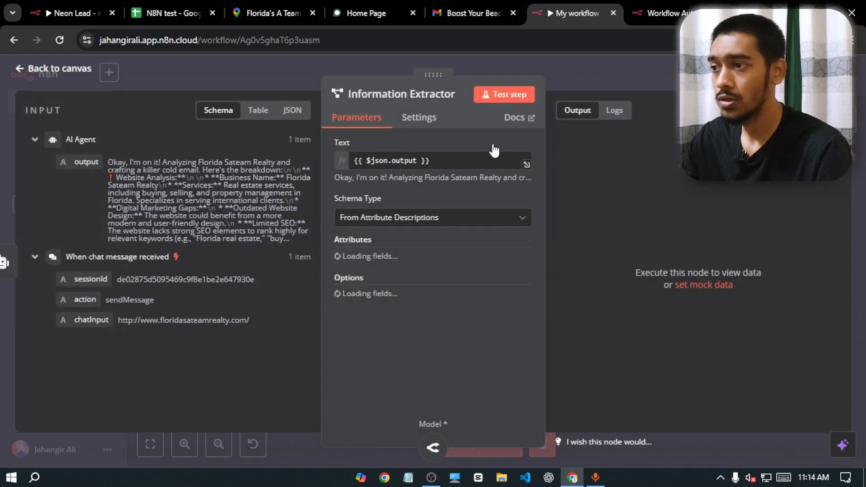
{"action": "left_click", "coordinate": [501, 97]}
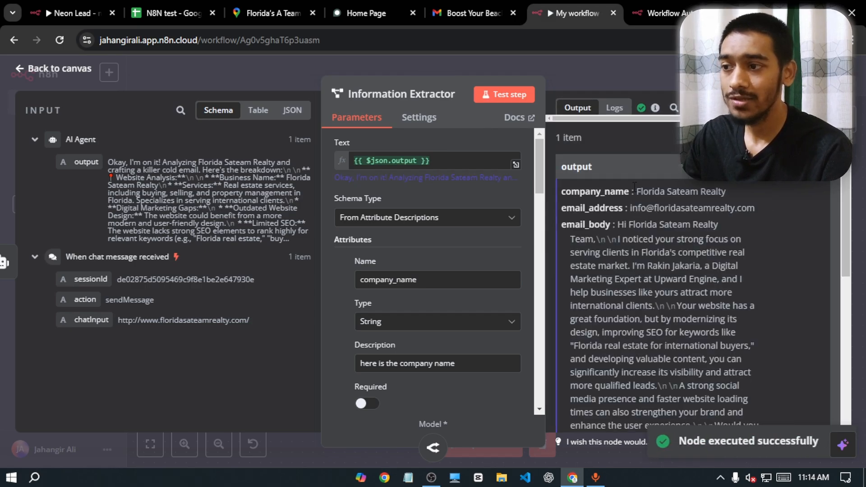
Step: Examine the Information Extractor's output fields, also in schema view, and return to the workflow canvas
{"action": "left_click_drag", "start_coordinate": [775, 182], "coordinate": [624, 194]}
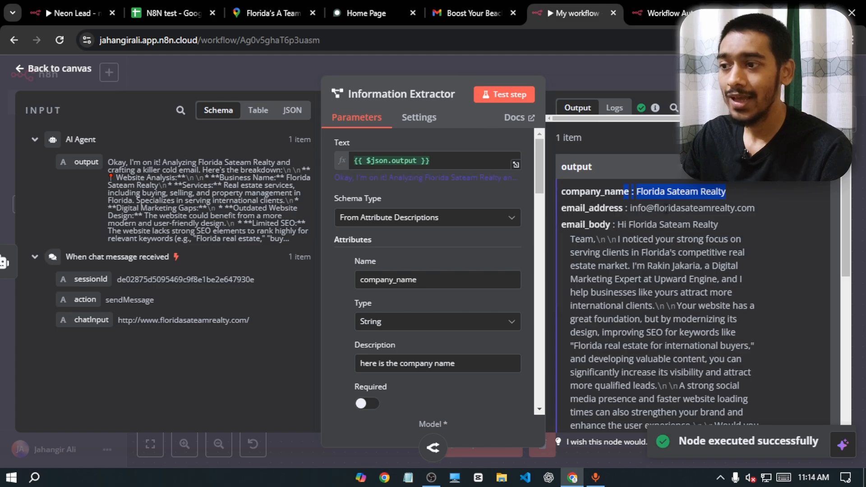
{"action": "left_click_drag", "start_coordinate": [756, 205], "coordinate": [646, 209]}
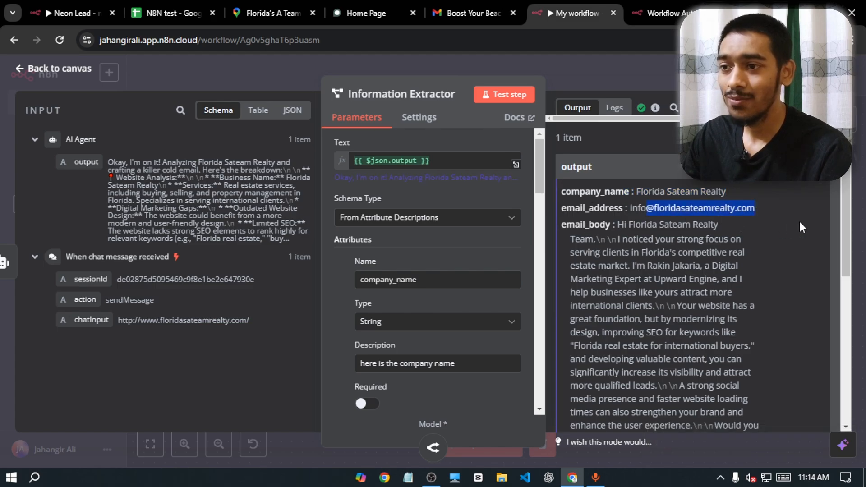
{"action": "left_click_drag", "start_coordinate": [841, 215], "coordinate": [845, 339]}
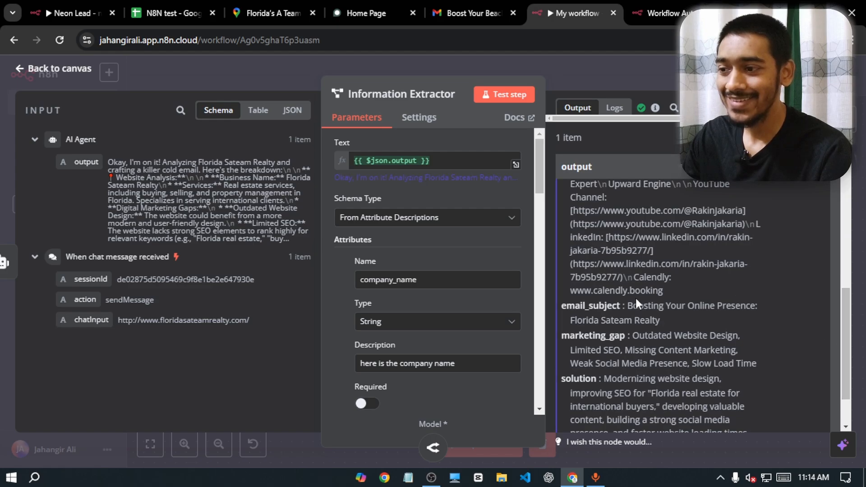
{"action": "left_click_drag", "start_coordinate": [628, 306], "coordinate": [673, 314]}
{"action": "left_click", "coordinate": [732, 318]}
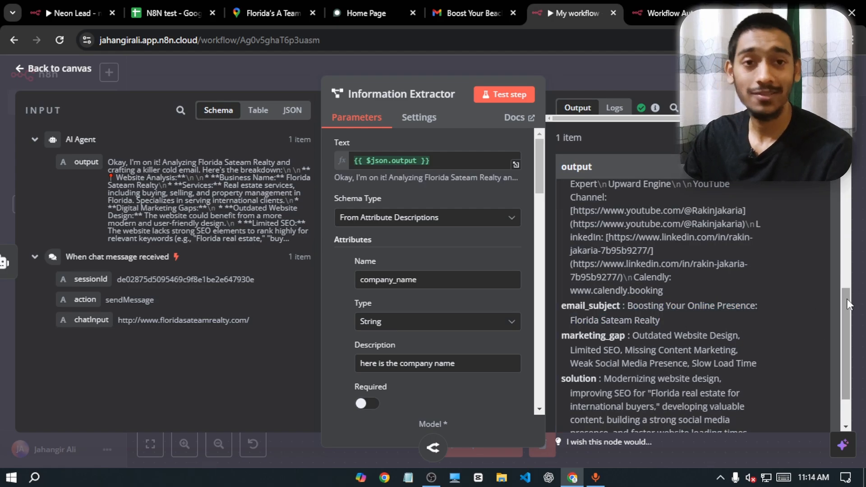
{"action": "left_click_drag", "start_coordinate": [845, 301], "coordinate": [845, 323]}
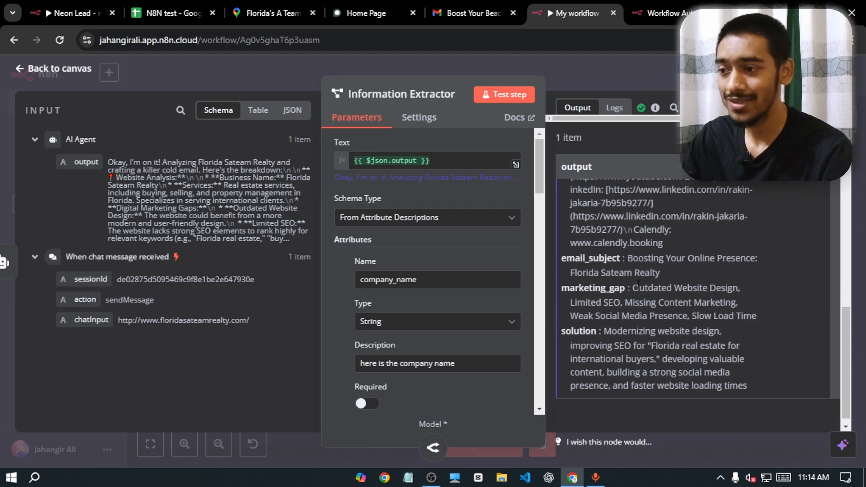
{"action": "left_click_drag", "start_coordinate": [638, 286], "coordinate": [702, 303]}
{"action": "left_click", "coordinate": [704, 304]}
{"action": "left_click", "coordinate": [711, 108]}
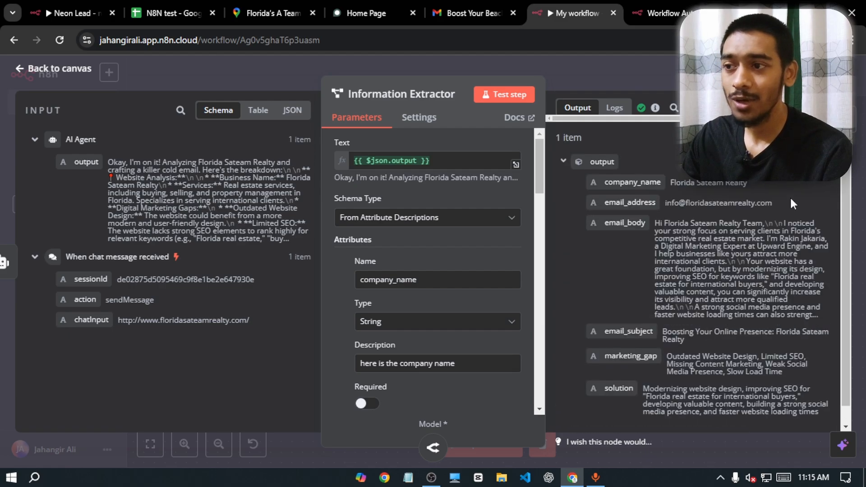
{"action": "scroll", "coordinate": [843, 217], "scroll_direction": "down", "scroll_amount": 1}
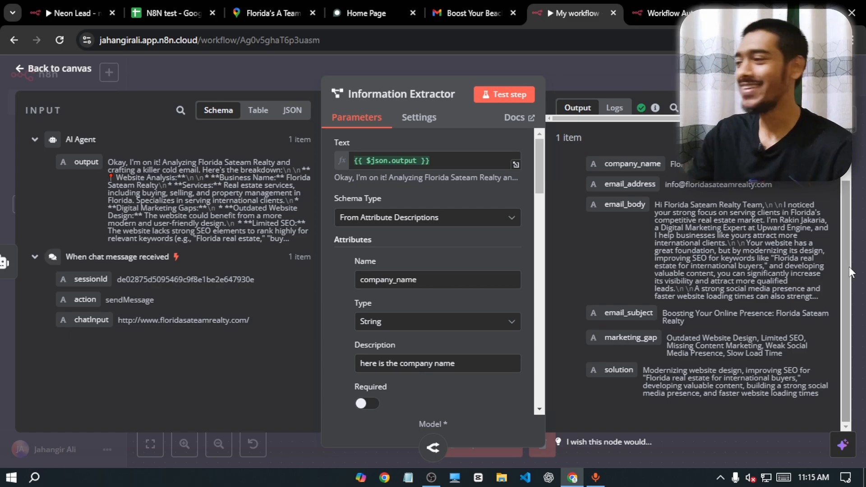
{"action": "left_click", "coordinate": [22, 71]}
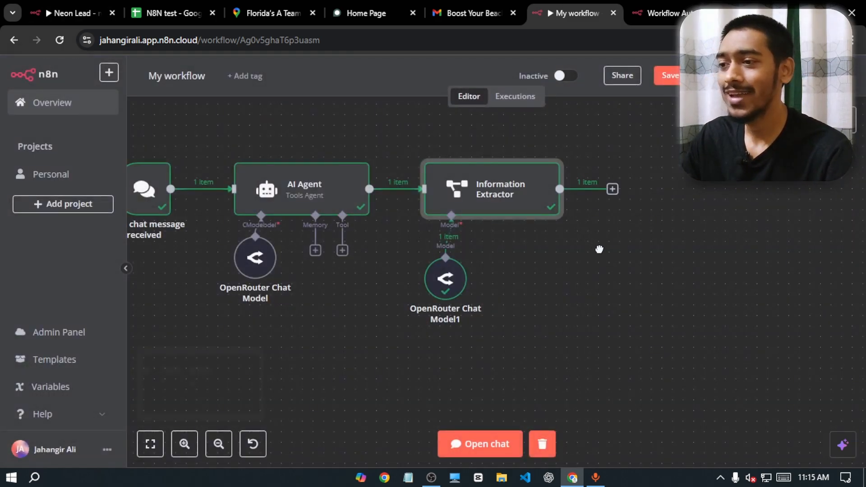
Step: Add a Google Sheets node after the Information Extractor with the action Append or update row in sheet
{"action": "left_click_drag", "start_coordinate": [599, 247], "coordinate": [617, 275]}
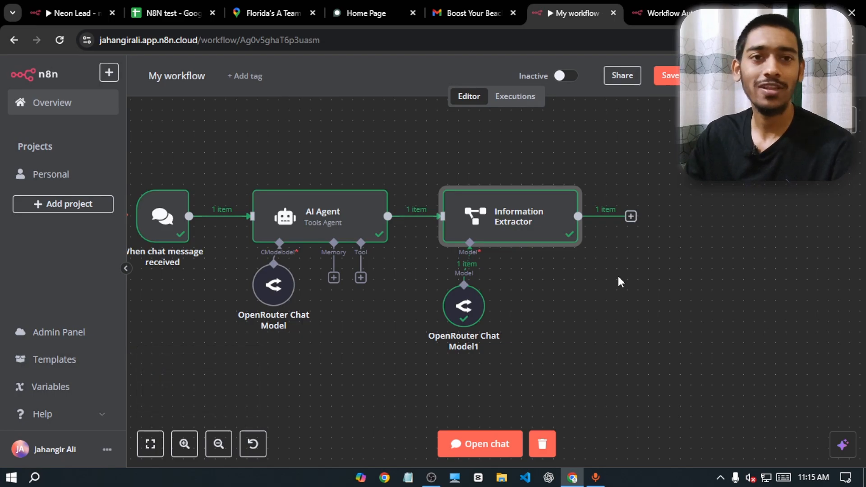
{"action": "left_click", "coordinate": [631, 216]}
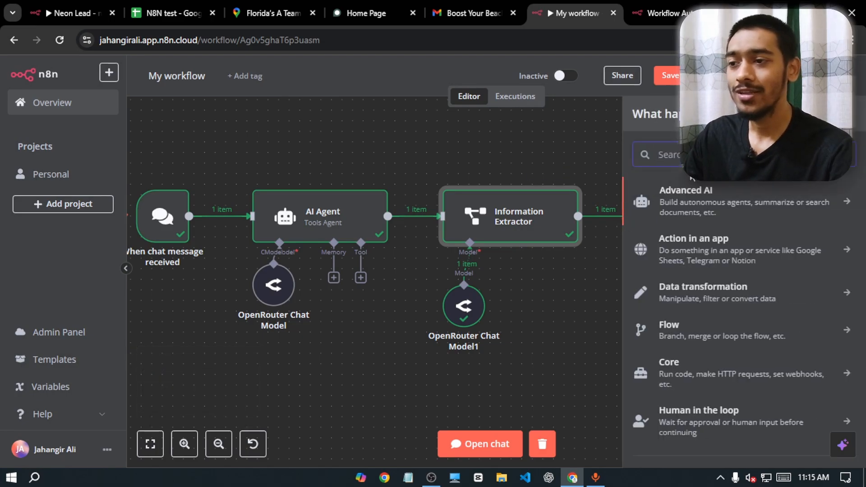
{"action": "type", "text": "s"}
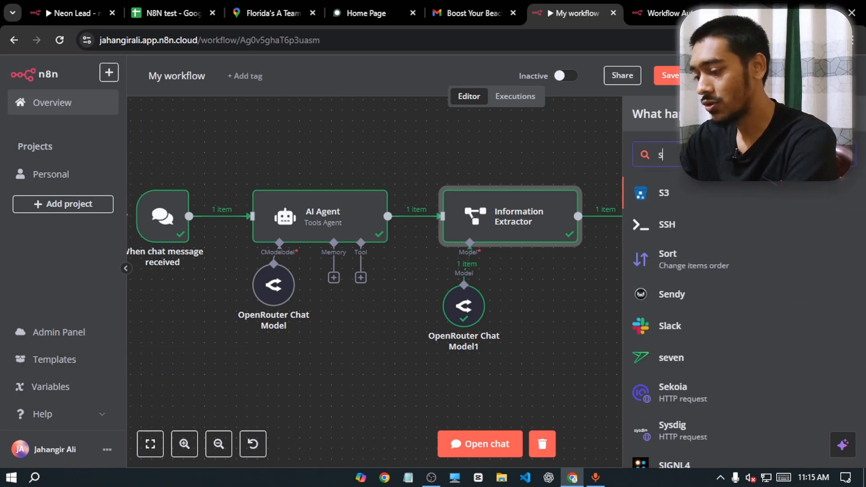
{"action": "type", "text": "hee"}
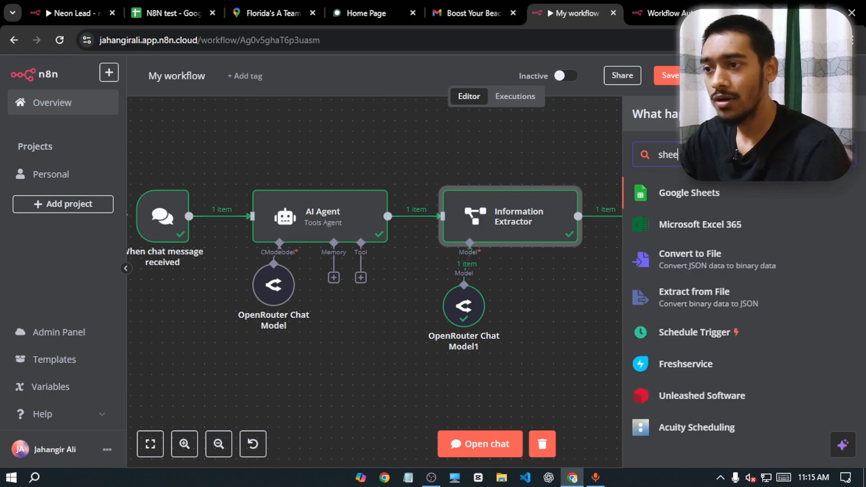
{"action": "left_click", "coordinate": [668, 193]}
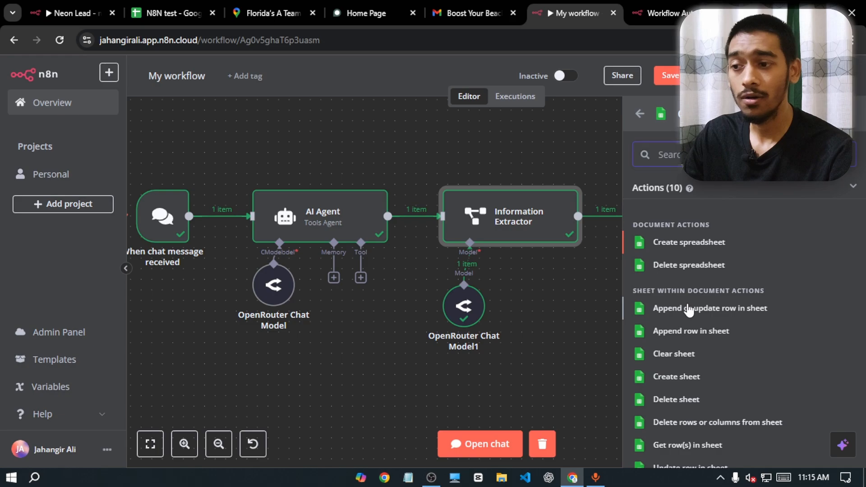
{"action": "left_click", "coordinate": [714, 308]}
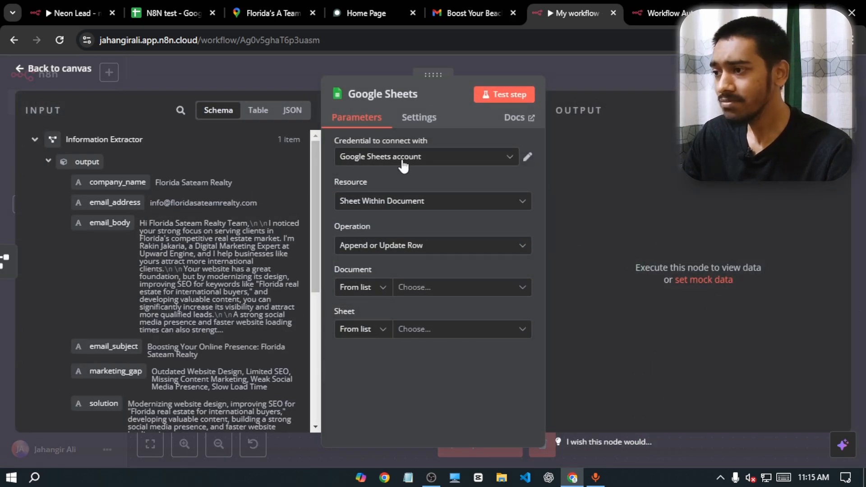
{"action": "left_click", "coordinate": [429, 157]}
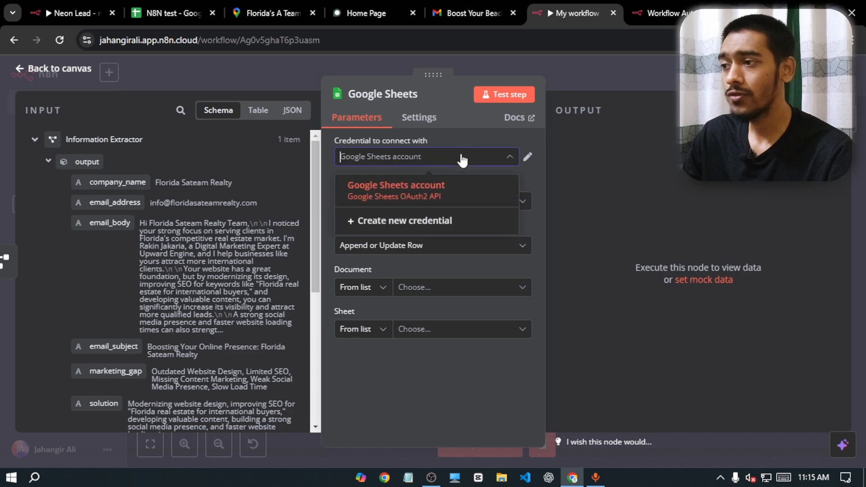
{"action": "left_click", "coordinate": [384, 223]}
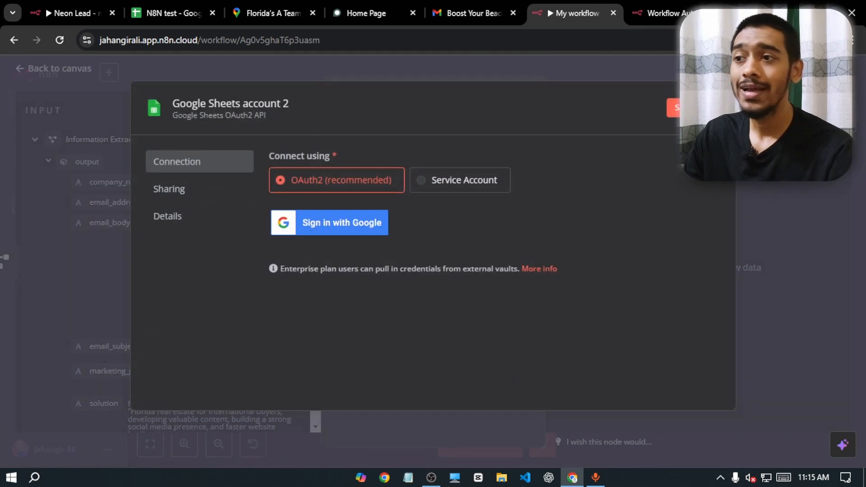
{"action": "key", "text": "Escape"}
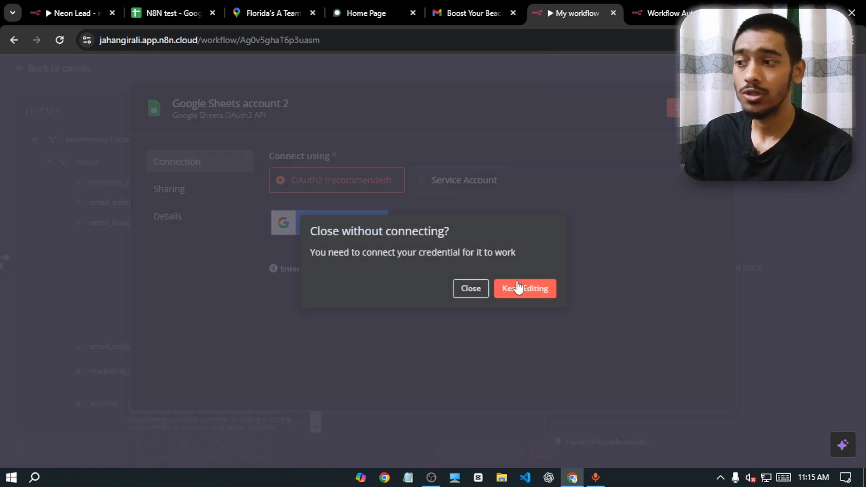
{"action": "left_click", "coordinate": [474, 289]}
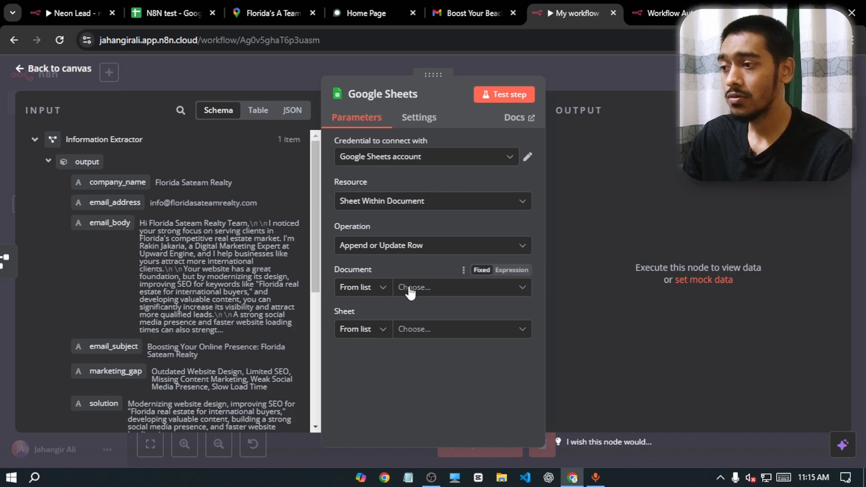
{"action": "left_click", "coordinate": [356, 247]}
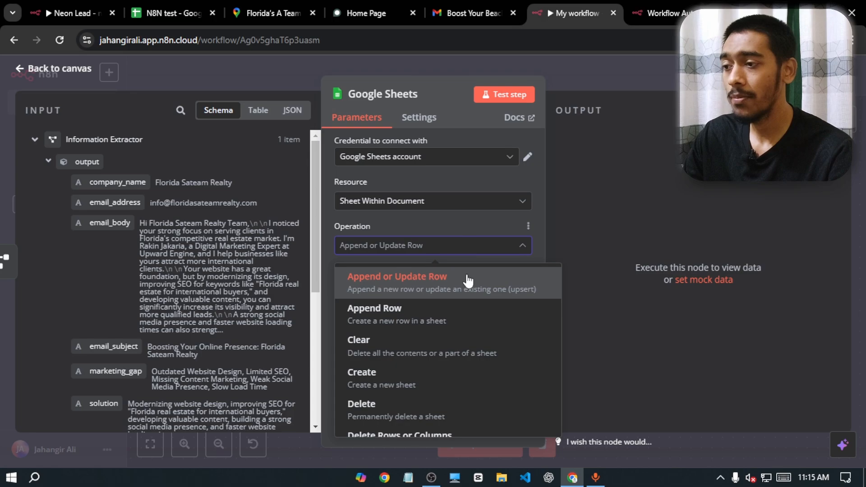
{"action": "left_click", "coordinate": [458, 221]}
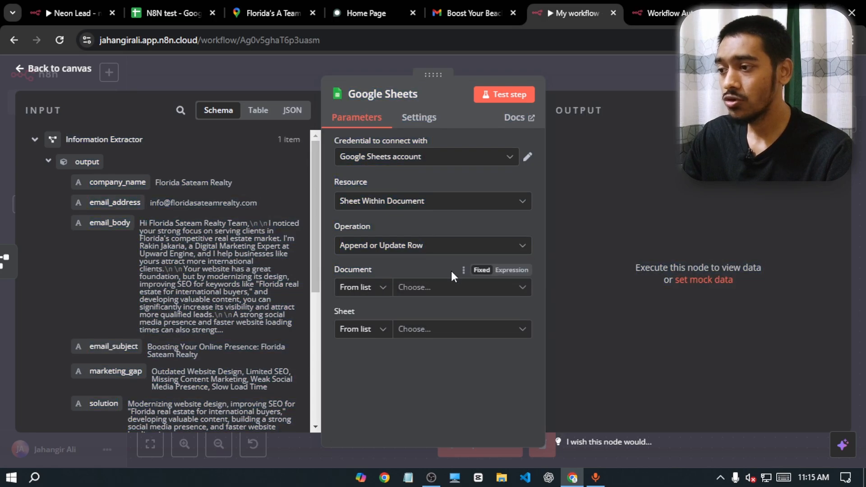
Step: Choose N8N test as the Google Sheets node's document and Sheet1 as its sheet
{"action": "left_click", "coordinate": [452, 287]}
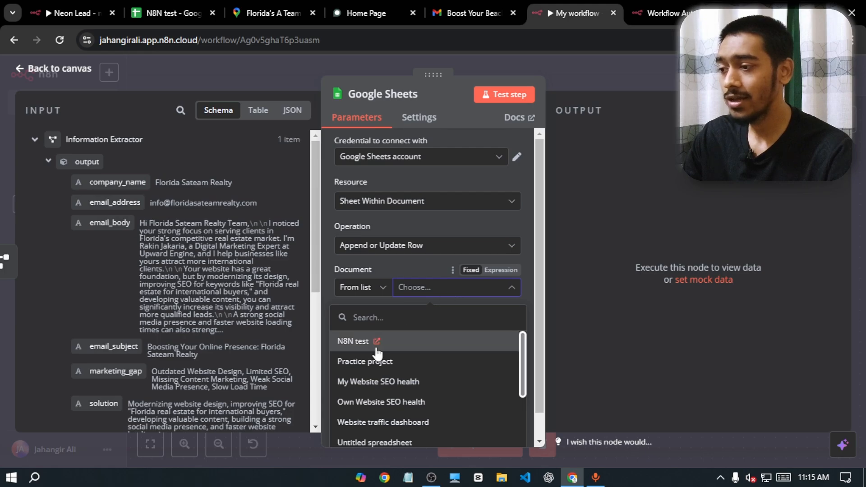
{"action": "left_click", "coordinate": [379, 342]}
{"action": "left_click", "coordinate": [486, 328]}
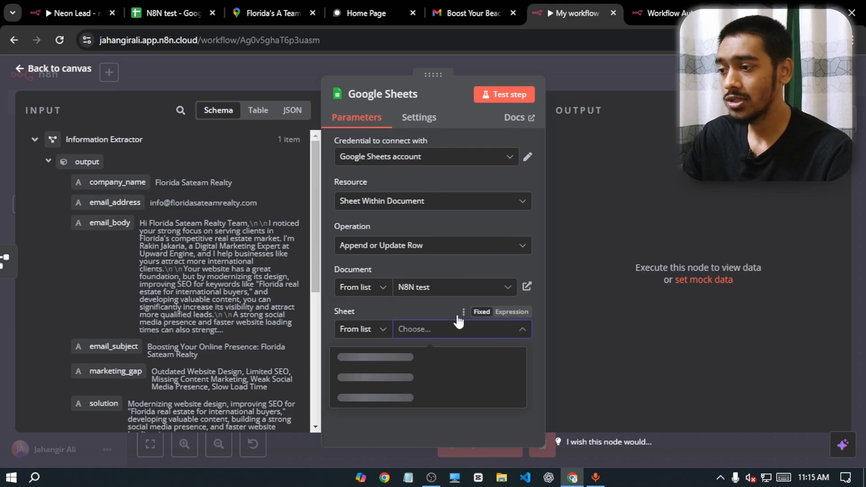
{"action": "left_click", "coordinate": [432, 357]}
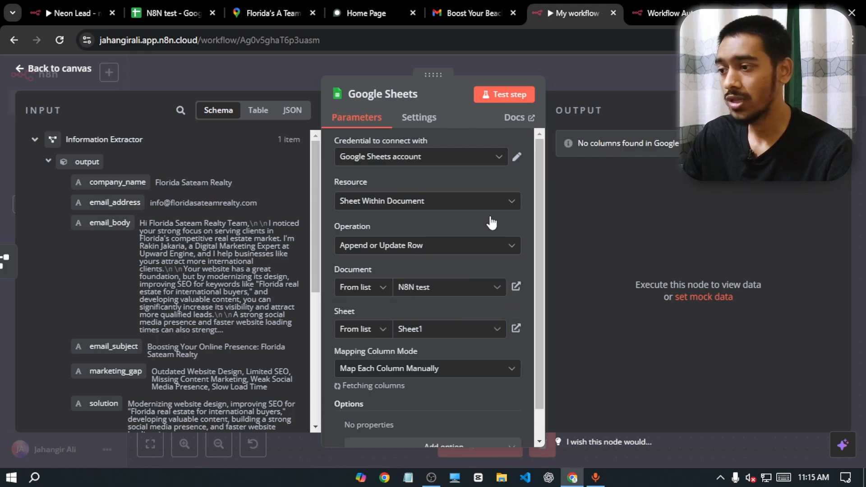
Step: Set Business URL as the column to match on in the Google Sheets node
{"action": "left_click_drag", "start_coordinate": [535, 212], "coordinate": [530, 293]}
{"action": "scroll", "coordinate": [529, 295], "scroll_direction": "down", "scroll_amount": 2}
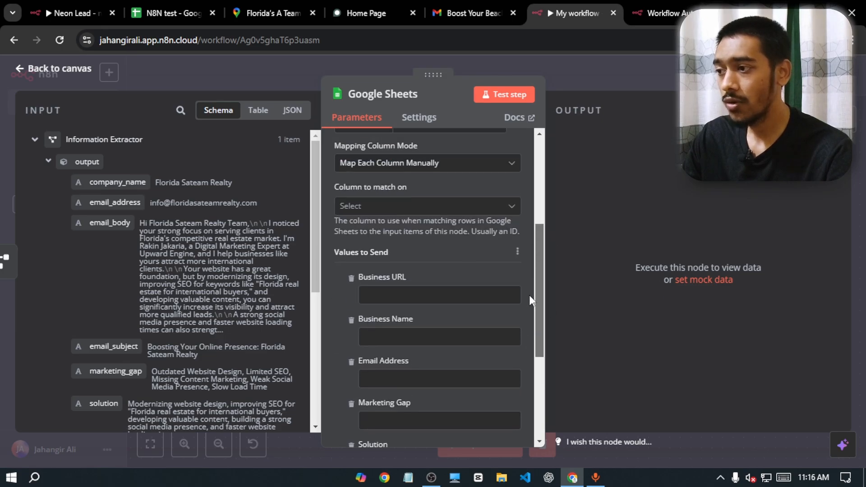
{"action": "scroll", "coordinate": [509, 283], "scroll_direction": "up", "scroll_amount": 1}
{"action": "left_click", "coordinate": [424, 212]}
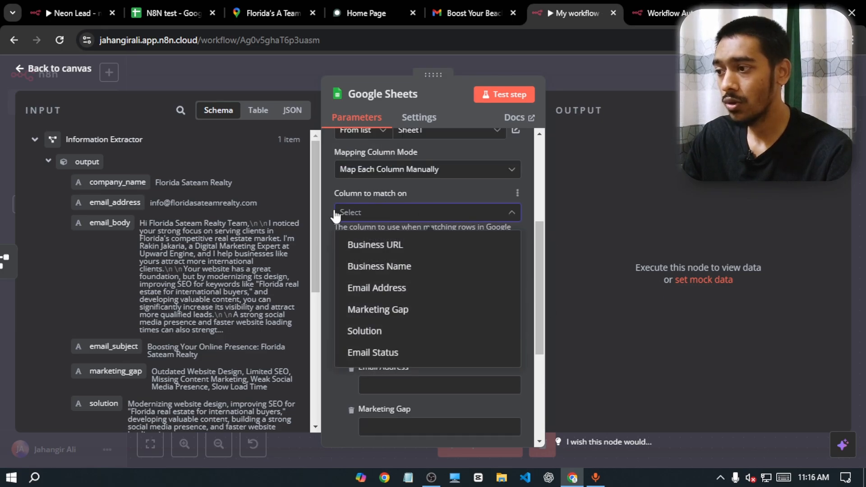
{"action": "left_click", "coordinate": [349, 246]}
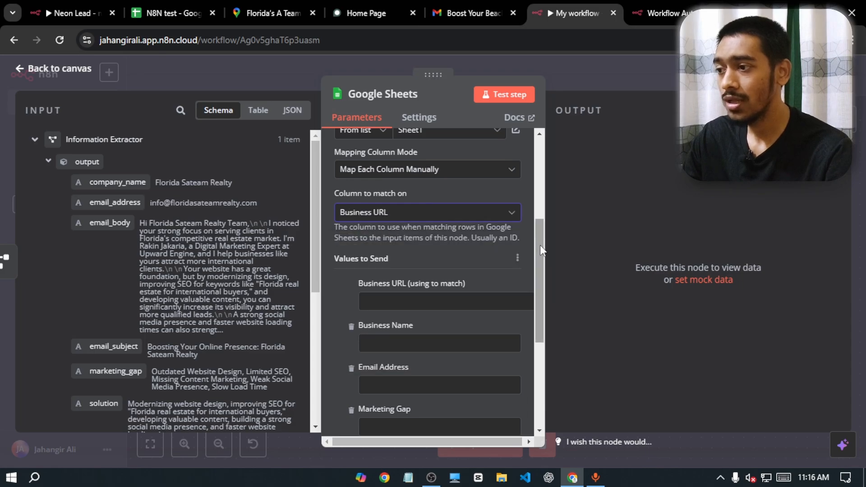
Step: Map the Business URL value to the chat trigger's chatInput and Business Name to the Information Extractor's company_name
{"action": "left_click_drag", "start_coordinate": [539, 245], "coordinate": [541, 277]}
{"action": "left_click", "coordinate": [444, 219]}
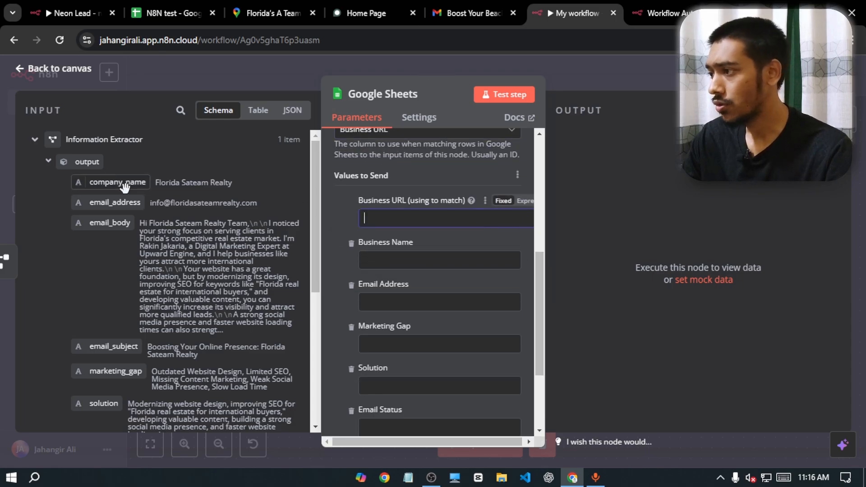
{"action": "left_click_drag", "start_coordinate": [310, 186], "coordinate": [303, 354]}
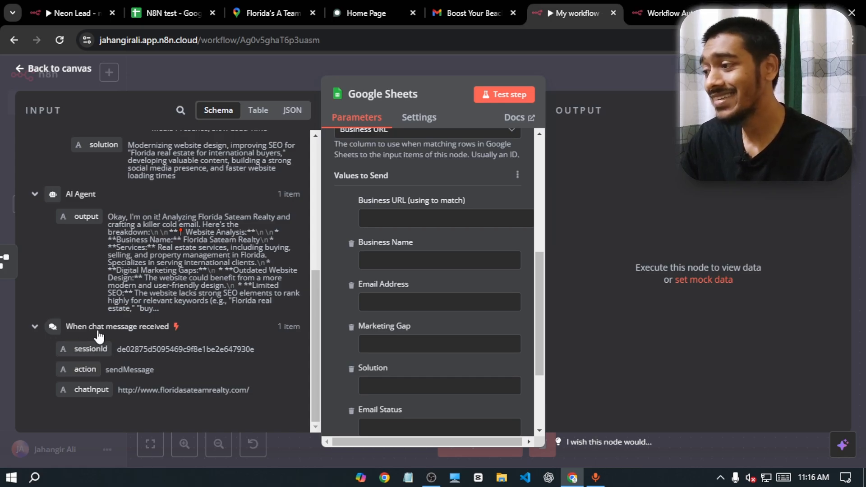
{"action": "left_click_drag", "start_coordinate": [83, 389], "coordinate": [389, 224]}
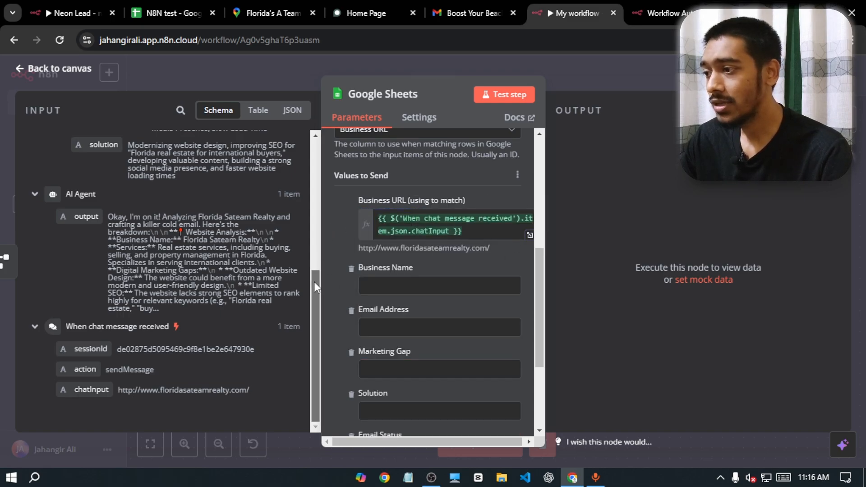
{"action": "left_click_drag", "start_coordinate": [314, 281], "coordinate": [314, 130]}
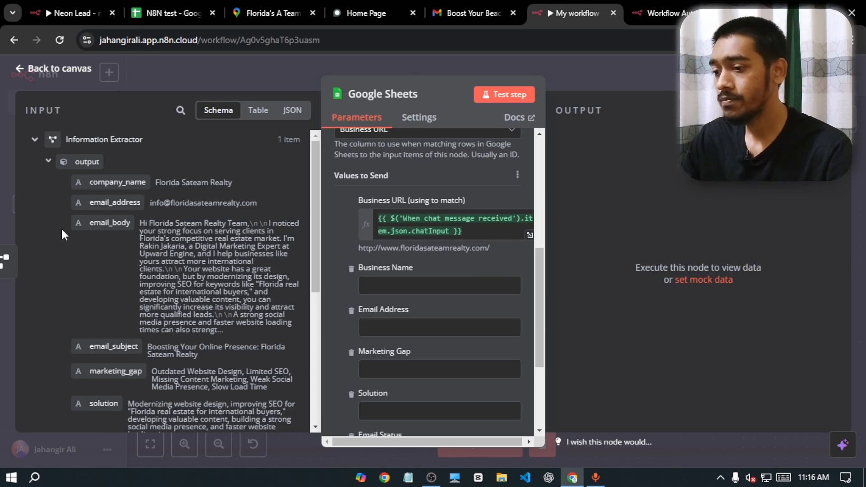
{"action": "left_click_drag", "start_coordinate": [112, 182], "coordinate": [384, 283]}
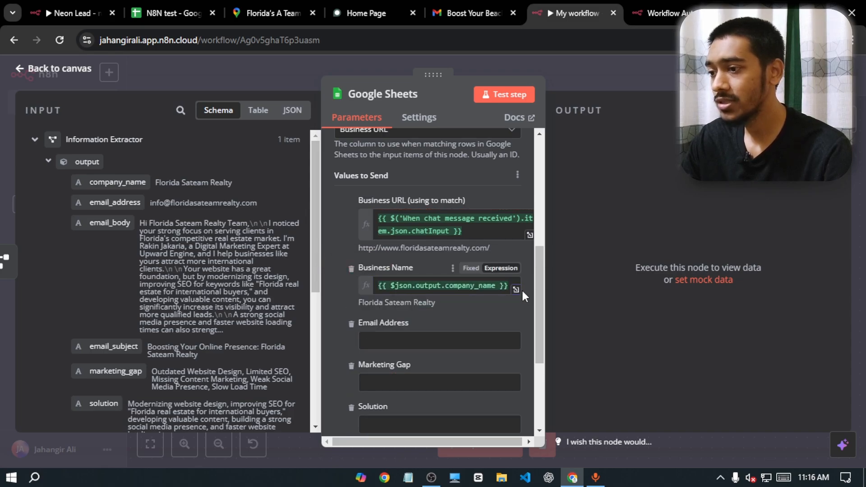
Step: Map the Google Sheets node's Email Address value to the Information Extractor's email_address and Marketing Gap to its marketing_gap
{"action": "scroll", "coordinate": [538, 274], "scroll_direction": "down", "scroll_amount": 3}
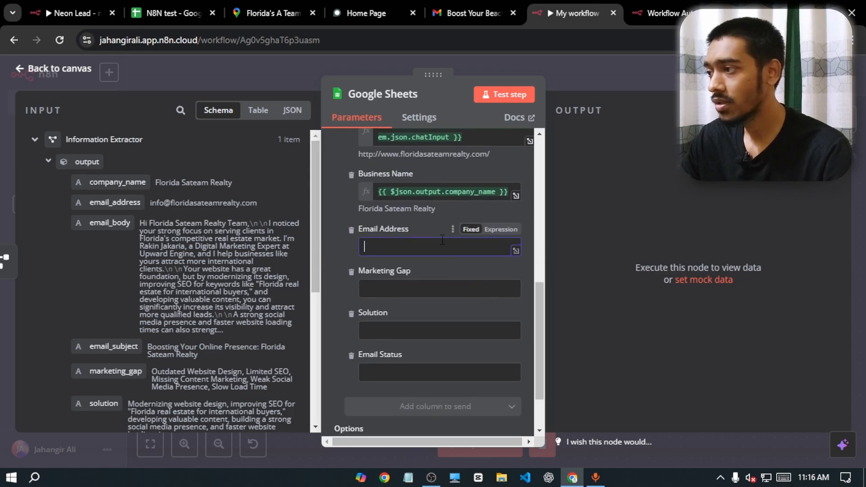
{"action": "left_click_drag", "start_coordinate": [115, 202], "coordinate": [378, 251]}
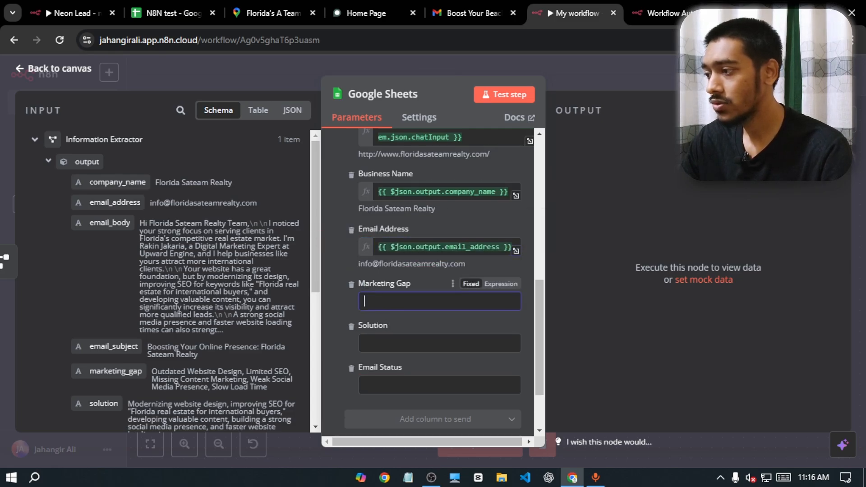
{"action": "left_click_drag", "start_coordinate": [113, 371], "coordinate": [388, 301]}
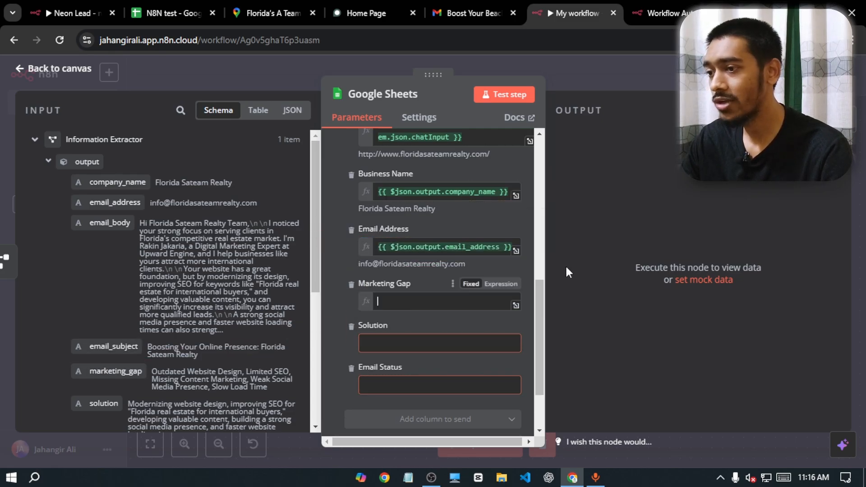
{"action": "left_click_drag", "start_coordinate": [543, 321], "coordinate": [542, 357]}
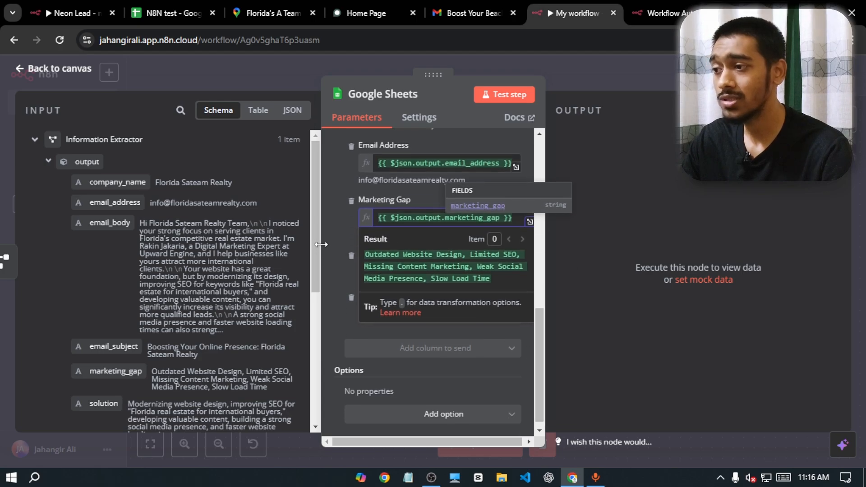
{"action": "left_click", "coordinate": [326, 223]}
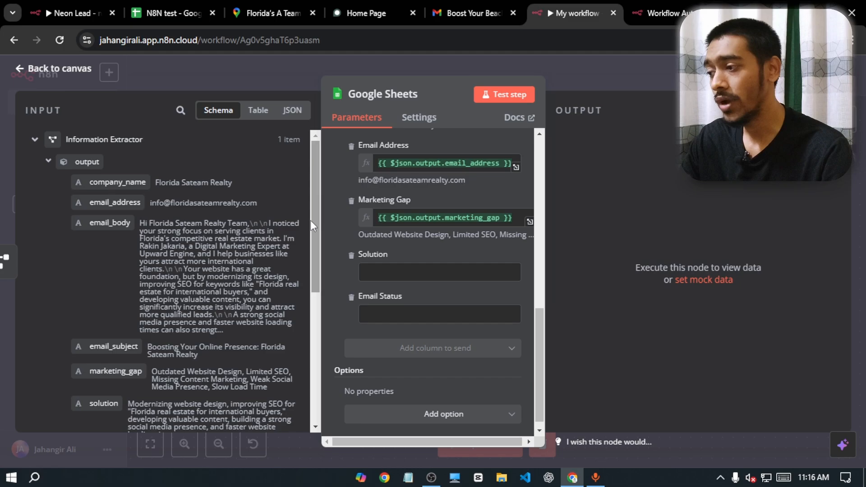
Step: Map the Solution value in the Google Sheets node to the Information Extractor's solution output
{"action": "left_click_drag", "start_coordinate": [311, 220], "coordinate": [313, 260]}
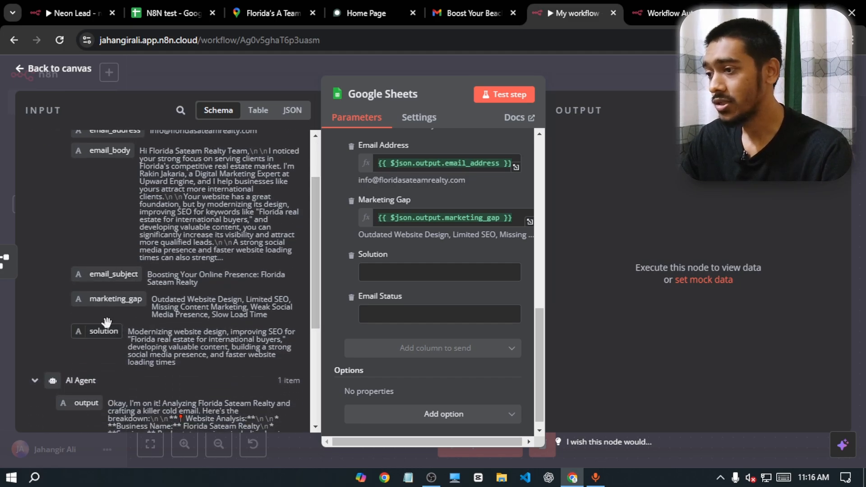
{"action": "left_click_drag", "start_coordinate": [104, 325], "coordinate": [377, 272]}
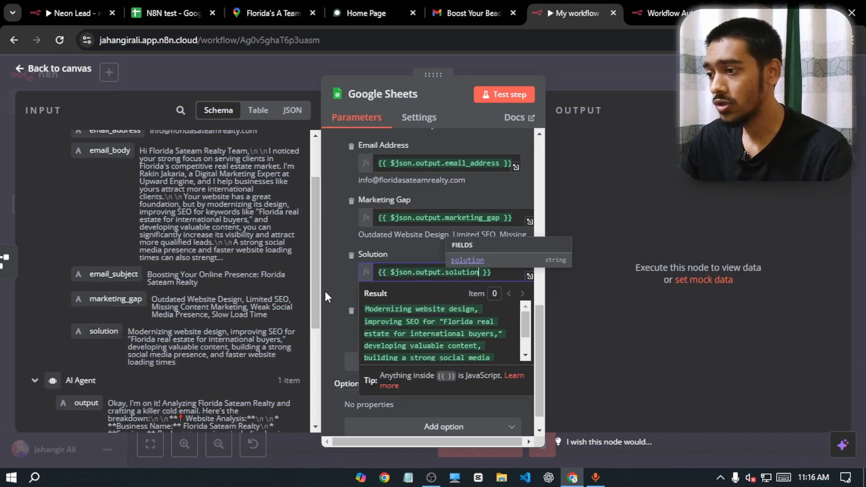
{"action": "left_click", "coordinate": [332, 283]}
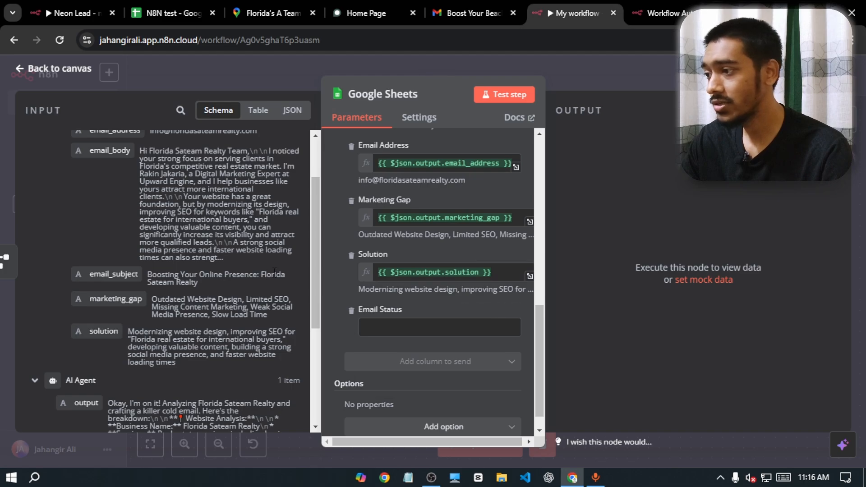
{"action": "left_click", "coordinate": [343, 287]}
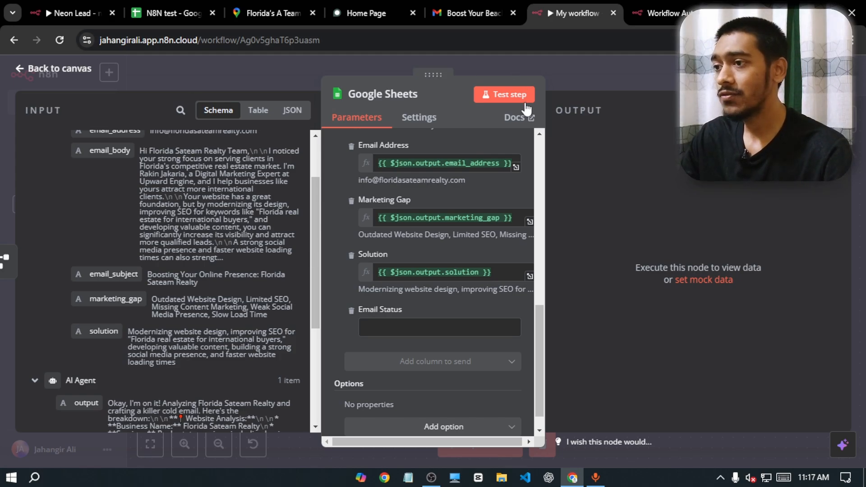
Step: Test the Google Sheets node and inspect the lead's row across all columns in the N8N test spreadsheet
{"action": "left_click", "coordinate": [503, 94]}
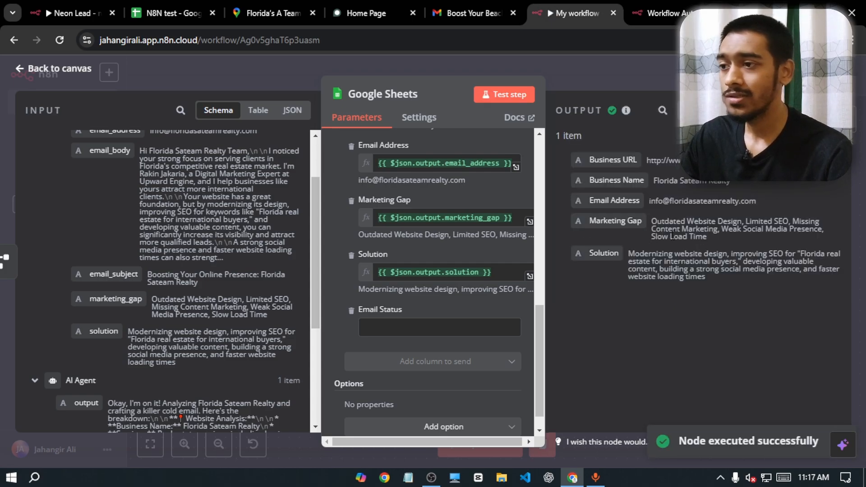
{"action": "key", "text": "ctrl+2"}
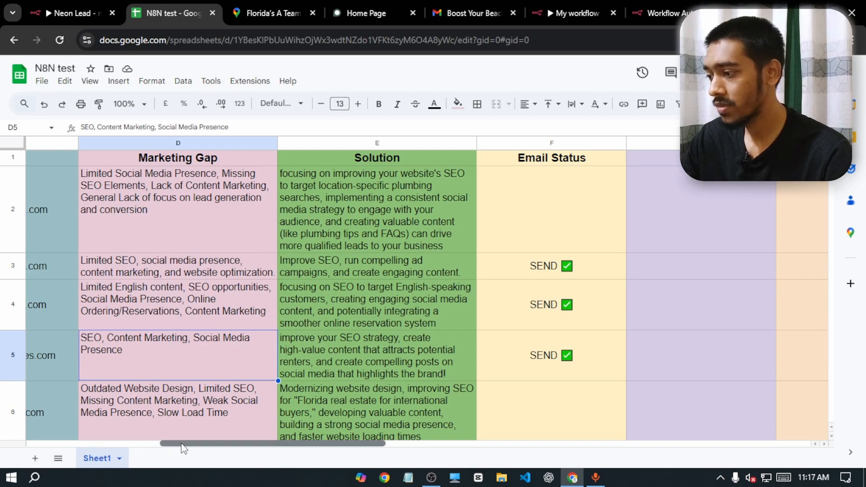
{"action": "left_click_drag", "start_coordinate": [183, 444], "coordinate": [50, 445]}
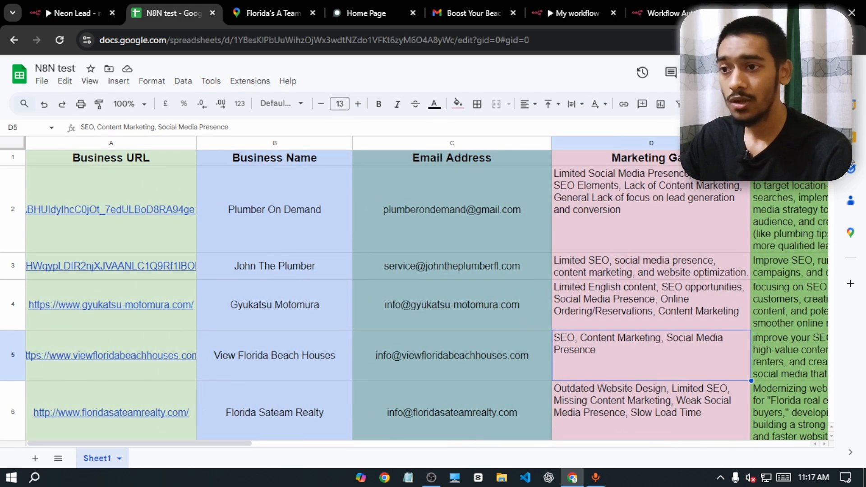
{"action": "scroll", "coordinate": [254, 339], "scroll_direction": "down", "scroll_amount": 2}
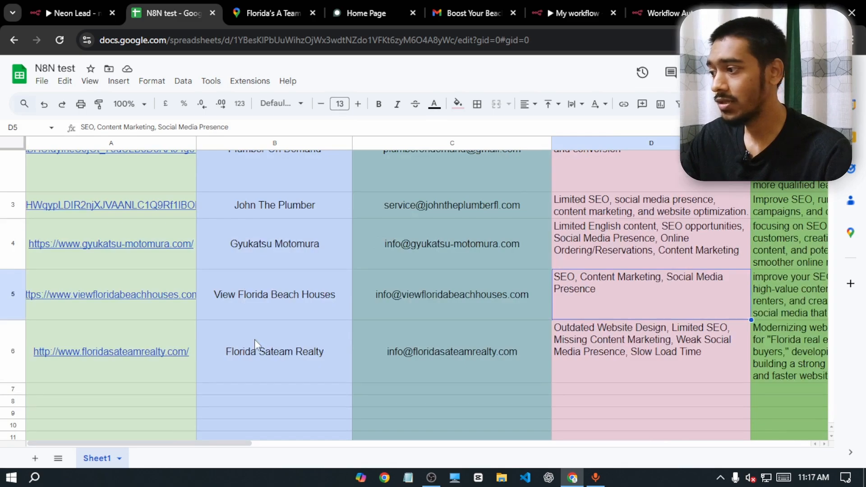
{"action": "left_click_drag", "start_coordinate": [98, 443], "coordinate": [221, 444]}
{"action": "scroll", "coordinate": [601, 171], "scroll_direction": "up", "scroll_amount": 2}
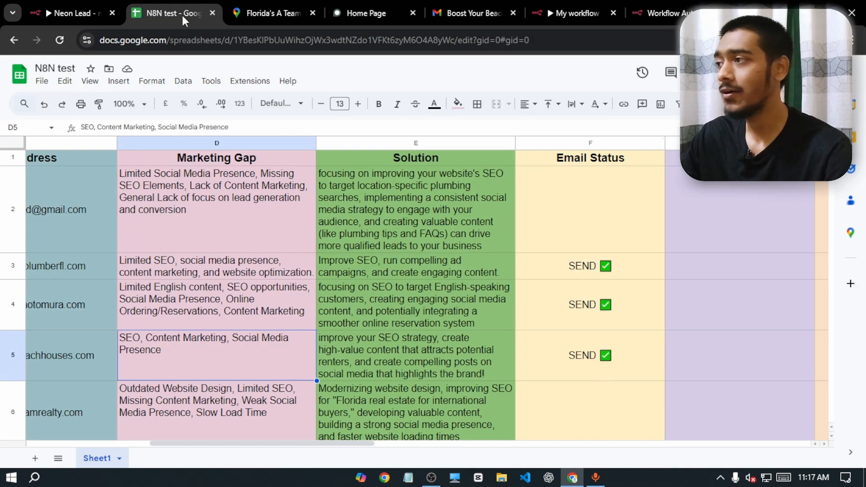
Step: Back in My workflow, add a Gmail node after Google Sheets with the action Send a message
{"action": "left_click", "coordinate": [91, 10]}
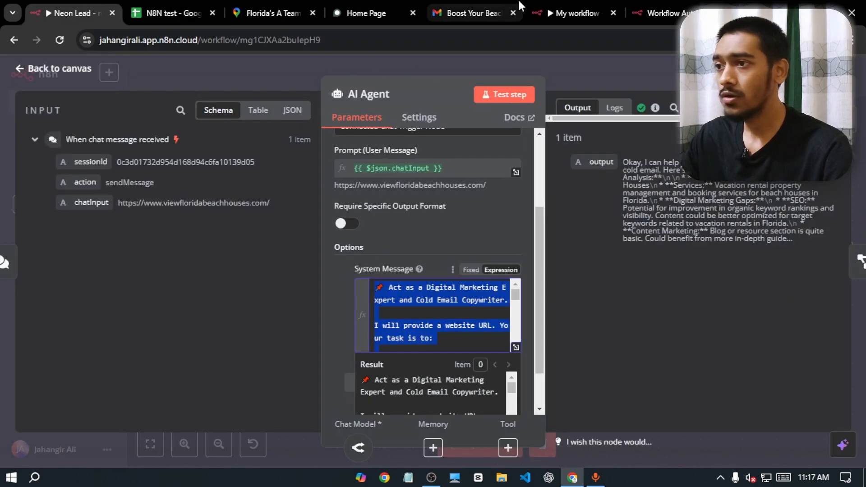
{"action": "left_click", "coordinate": [577, 6]}
{"action": "left_click", "coordinate": [20, 68]}
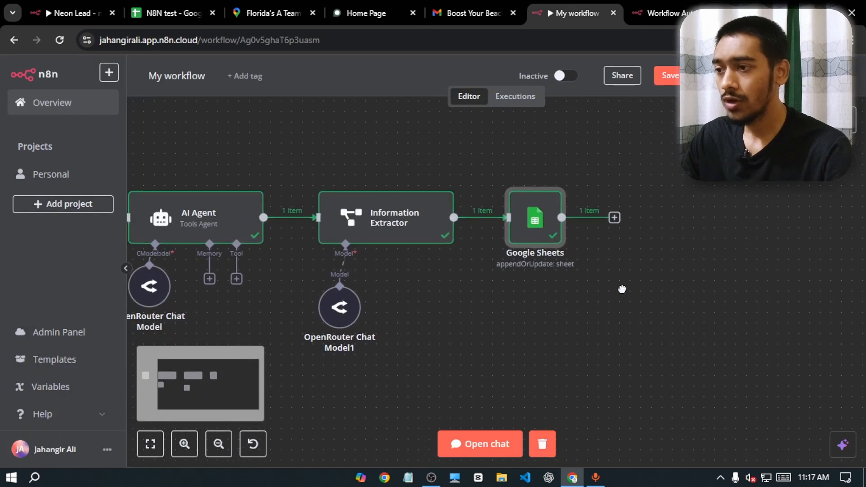
{"action": "left_click", "coordinate": [630, 217]}
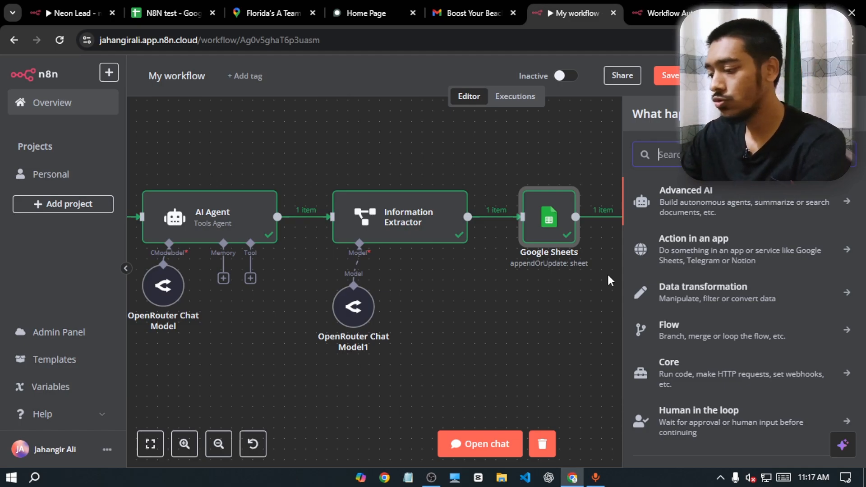
{"action": "type", "text": "gmail"}
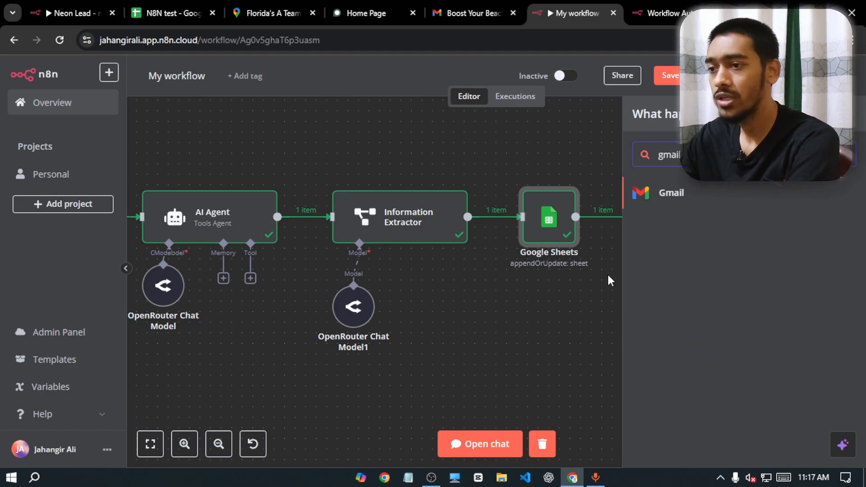
{"action": "left_click", "coordinate": [689, 196]}
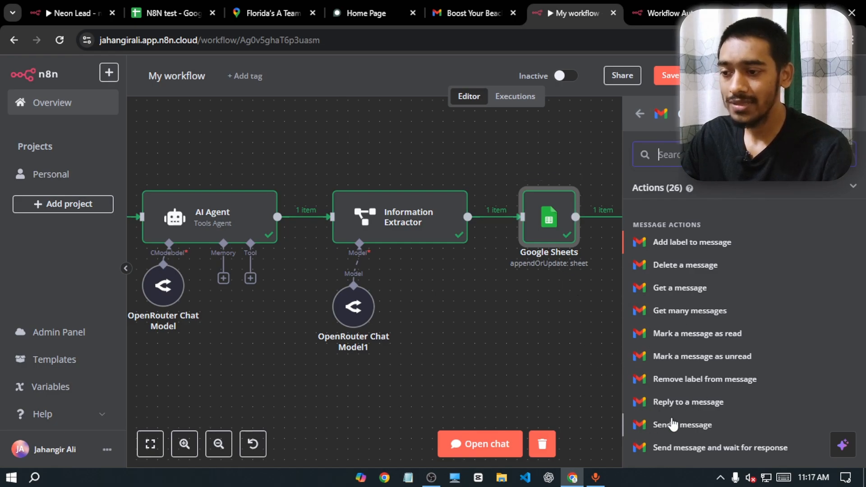
{"action": "left_click", "coordinate": [684, 426]}
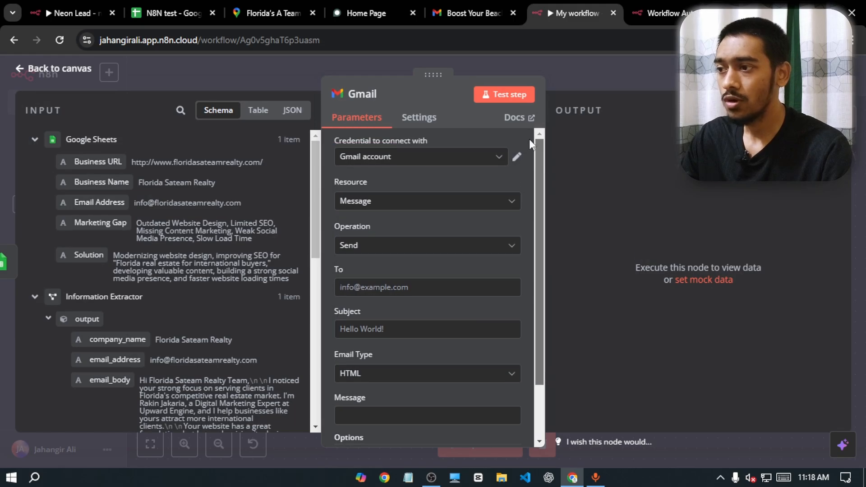
{"action": "left_click", "coordinate": [479, 161]}
{"action": "left_click", "coordinate": [364, 218]}
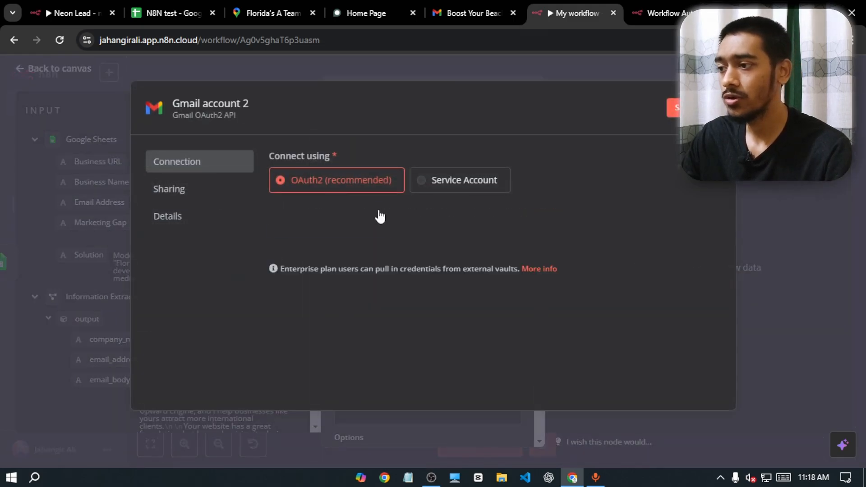
{"action": "key", "text": "Escape"}
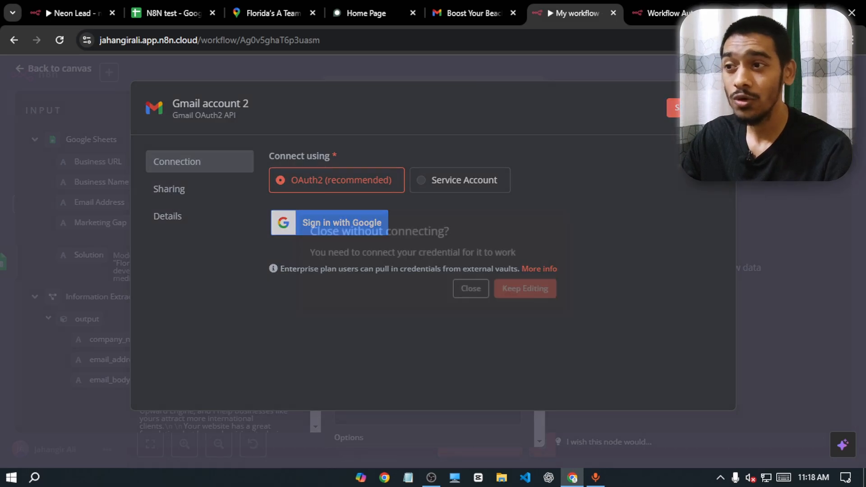
{"action": "left_click", "coordinate": [472, 287]}
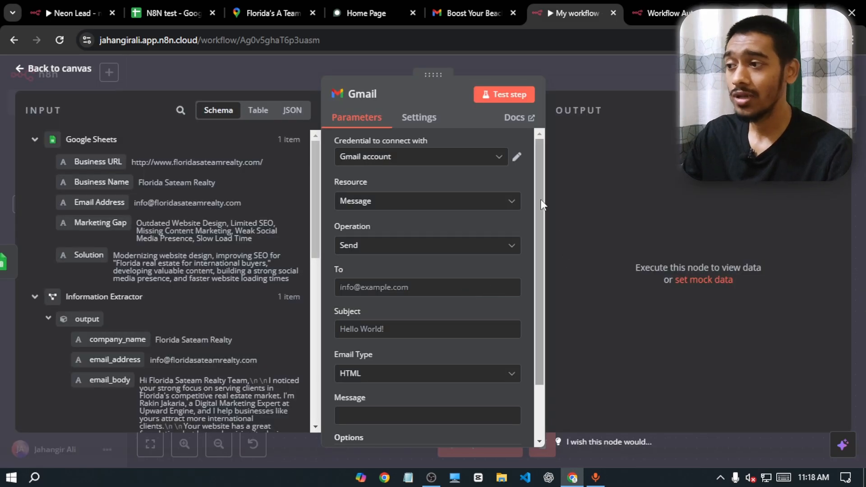
Step: Map the Gmail node's To field to the Information Extractor's email_address and its Subject to email_subject
{"action": "scroll", "coordinate": [403, 168], "scroll_direction": "down", "scroll_amount": 2}
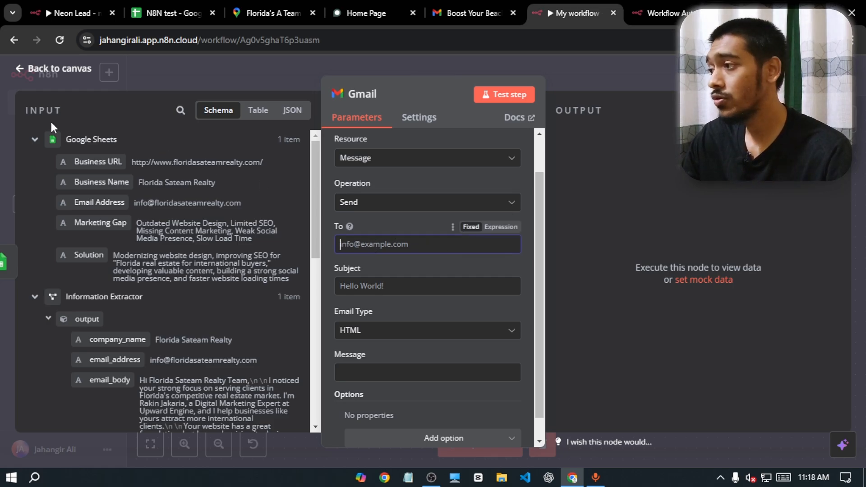
{"action": "left_click_drag", "start_coordinate": [312, 153], "coordinate": [312, 224]}
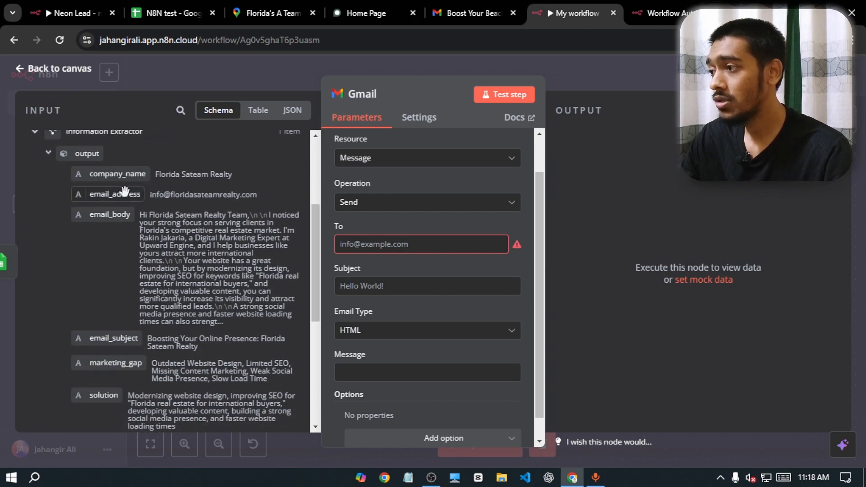
{"action": "left_click_drag", "start_coordinate": [126, 188], "coordinate": [366, 244]}
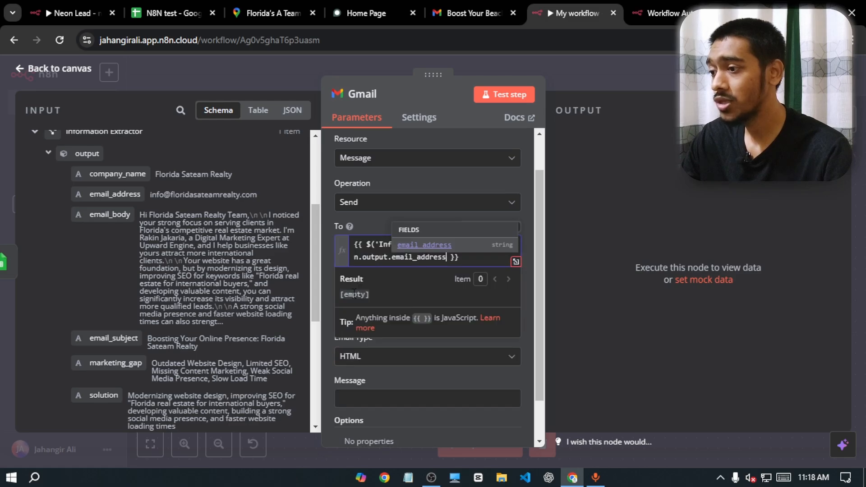
{"action": "left_click", "coordinate": [326, 290]}
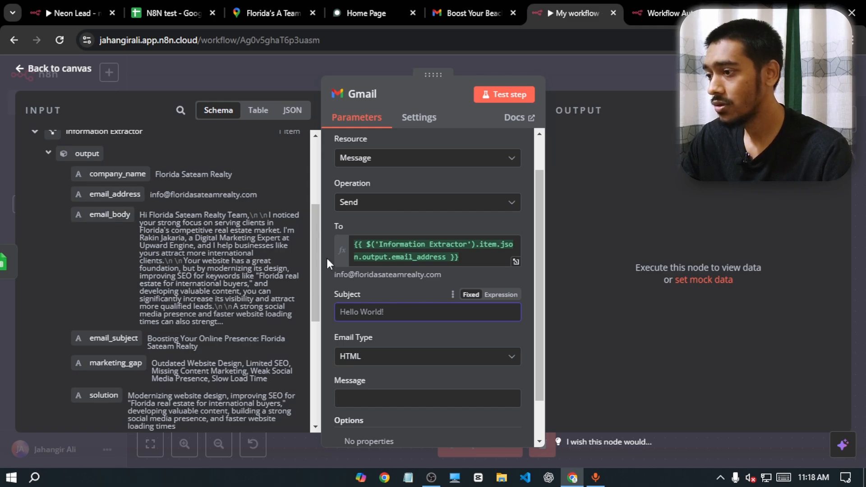
{"action": "left_click_drag", "start_coordinate": [312, 247], "coordinate": [312, 273]}
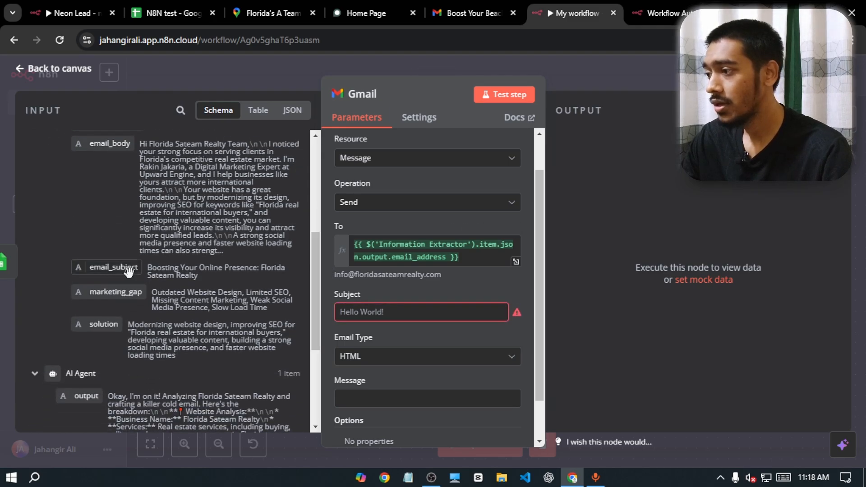
{"action": "left_click_drag", "start_coordinate": [113, 267], "coordinate": [365, 306]}
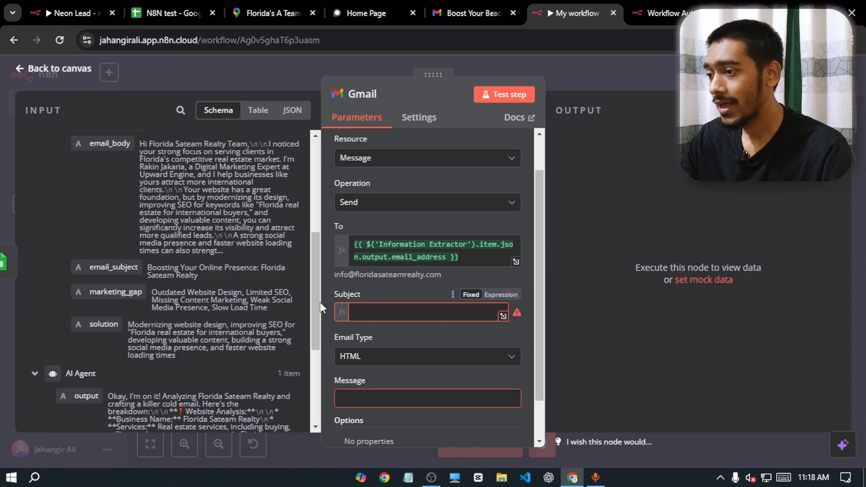
Step: Set the Gmail node's email type to Text and map its Message to the Information Extractor's email_body
{"action": "left_click_drag", "start_coordinate": [538, 232], "coordinate": [534, 285]}
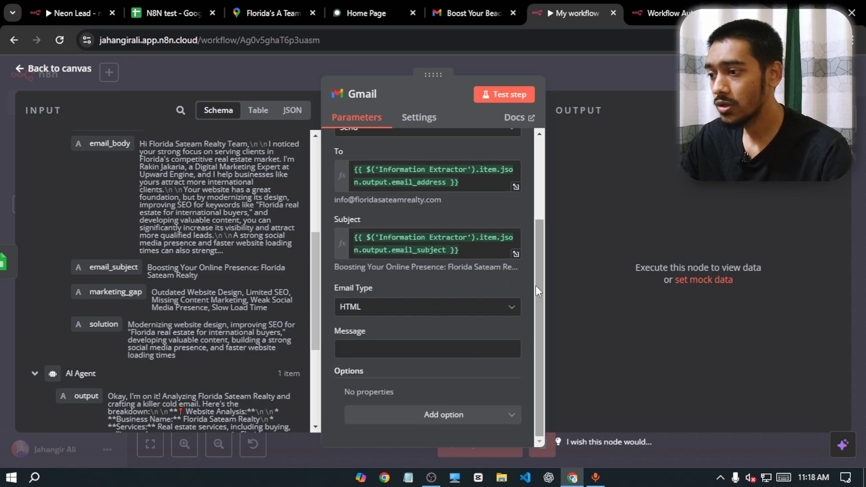
{"action": "triple_click", "coordinate": [334, 289]}
{"action": "left_click", "coordinate": [410, 307]}
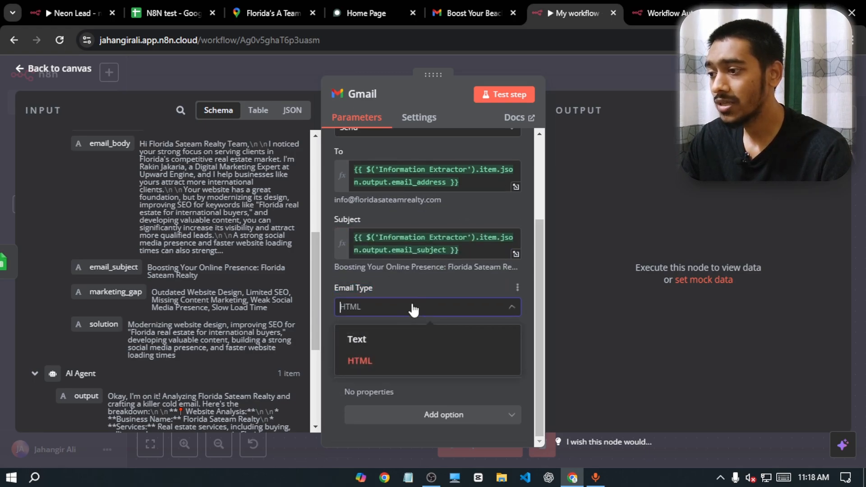
{"action": "left_click", "coordinate": [357, 336]}
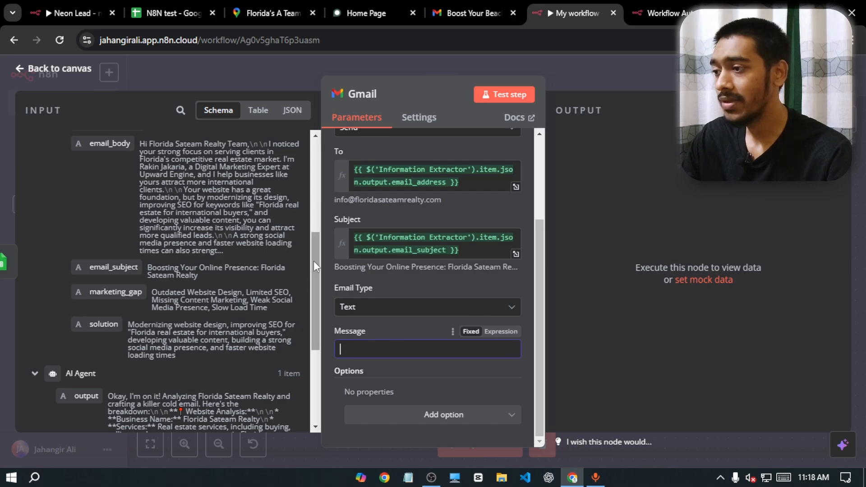
{"action": "left_click_drag", "start_coordinate": [313, 261], "coordinate": [318, 206]}
{"action": "left_click_drag", "start_coordinate": [96, 303], "coordinate": [361, 350]}
{"action": "left_click", "coordinate": [324, 314]}
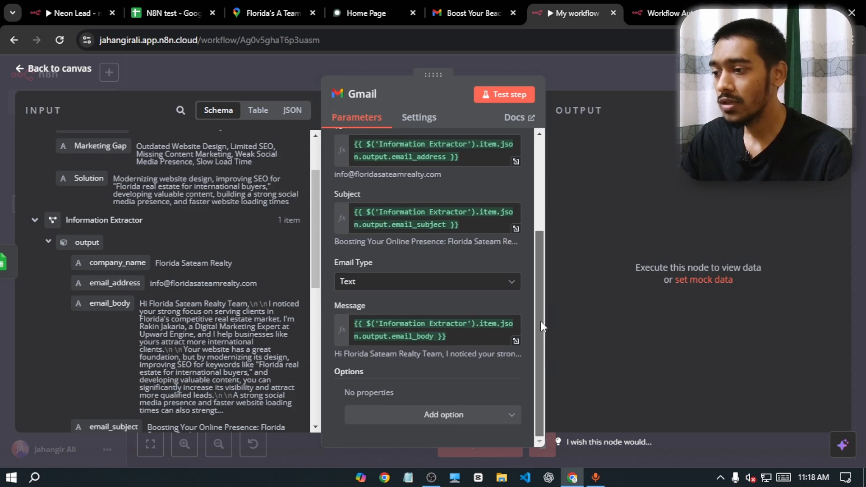
Step: Test the Gmail node to send the outreach email and check its output
{"action": "left_click_drag", "start_coordinate": [540, 326], "coordinate": [539, 228]}
{"action": "left_click", "coordinate": [503, 94]}
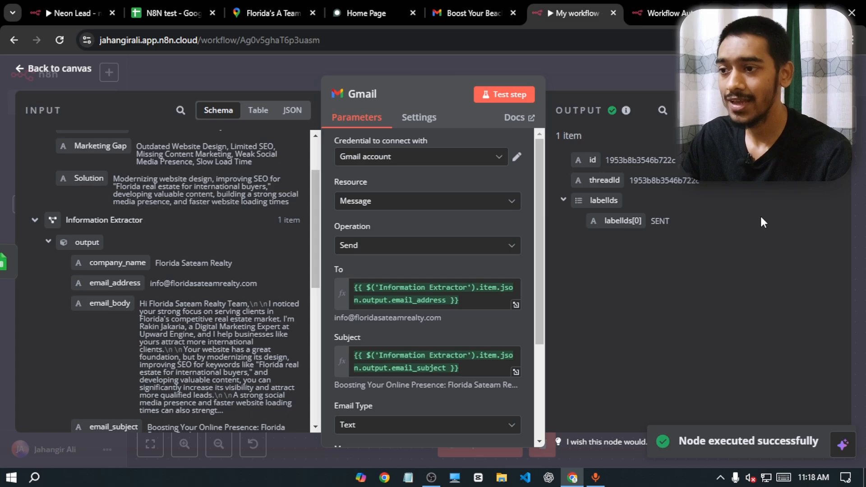
{"action": "left_click_drag", "start_coordinate": [761, 218], "coordinate": [645, 228]}
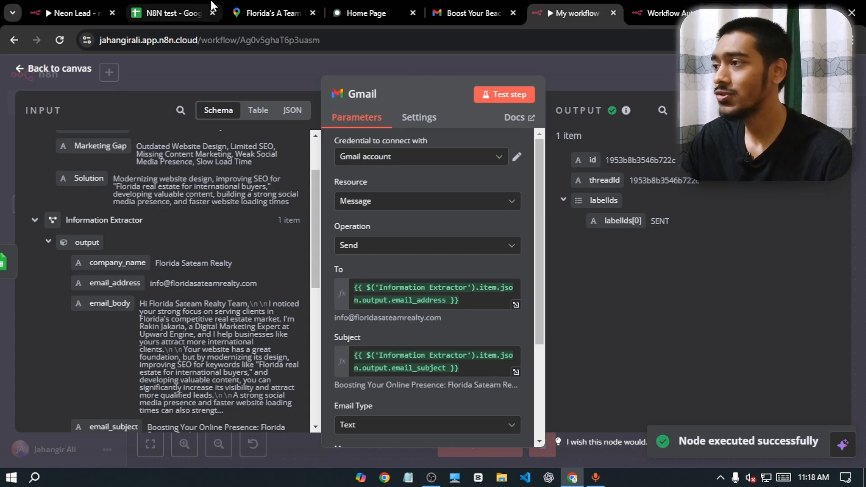
Step: In Gmail's Sent folder, open the newest Florida Sateam Realty email and review its subject, greeting and opening paragraph
{"action": "left_click", "coordinate": [447, 6]}
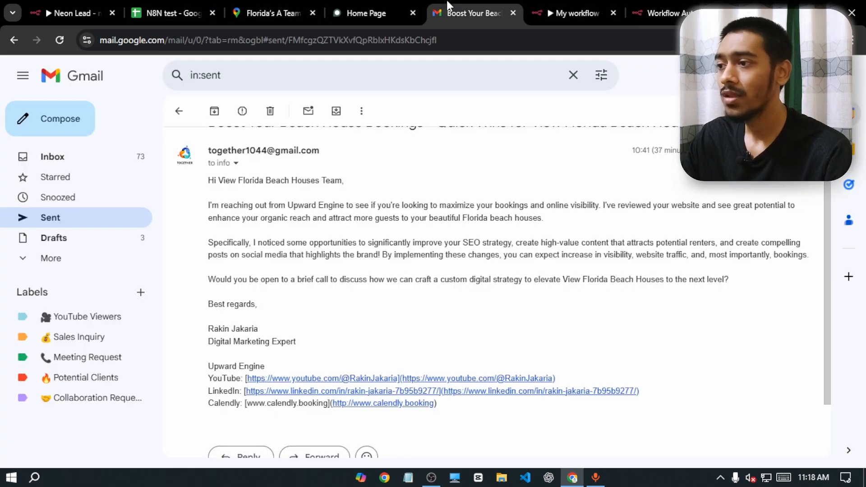
{"action": "left_click", "coordinate": [18, 40]}
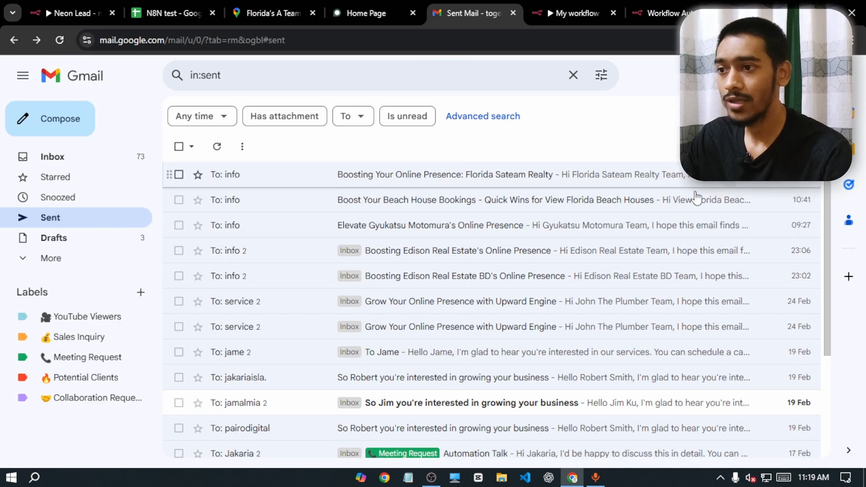
{"action": "left_click", "coordinate": [523, 175]}
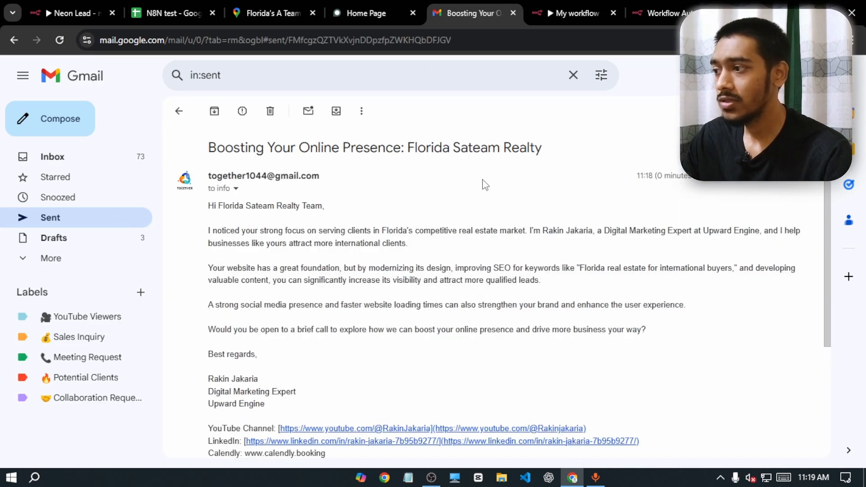
{"action": "mouse_move", "coordinate": [827, 245]}
{"action": "left_mouse_down"}
{"action": "mouse_move", "coordinate": [827, 262]}
{"action": "mouse_move", "coordinate": [827, 251]}
{"action": "left_mouse_up"}
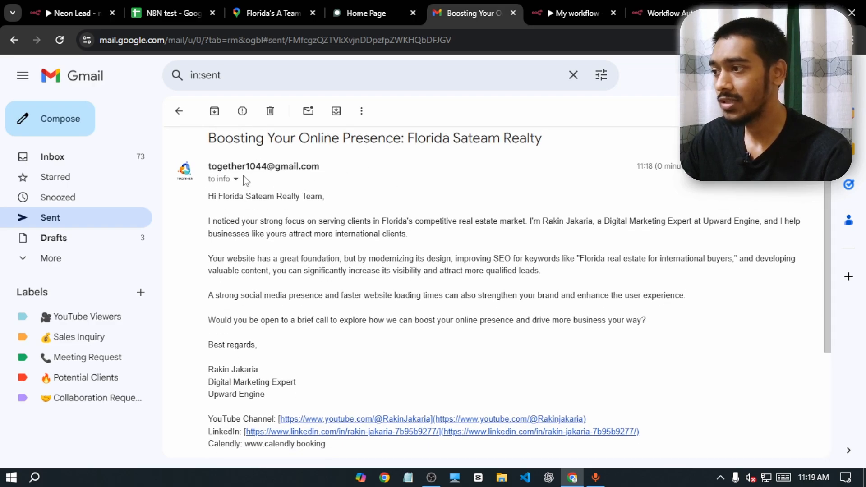
{"action": "left_click_drag", "start_coordinate": [207, 149], "coordinate": [555, 143]}
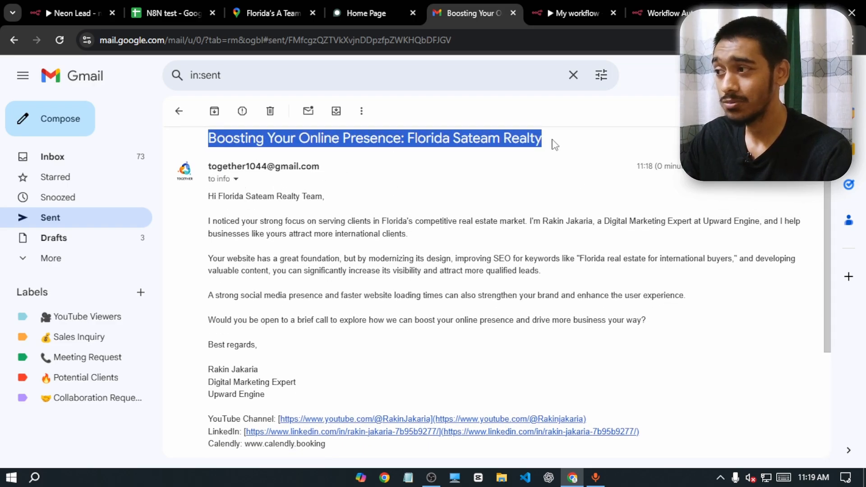
{"action": "left_click", "coordinate": [579, 146]}
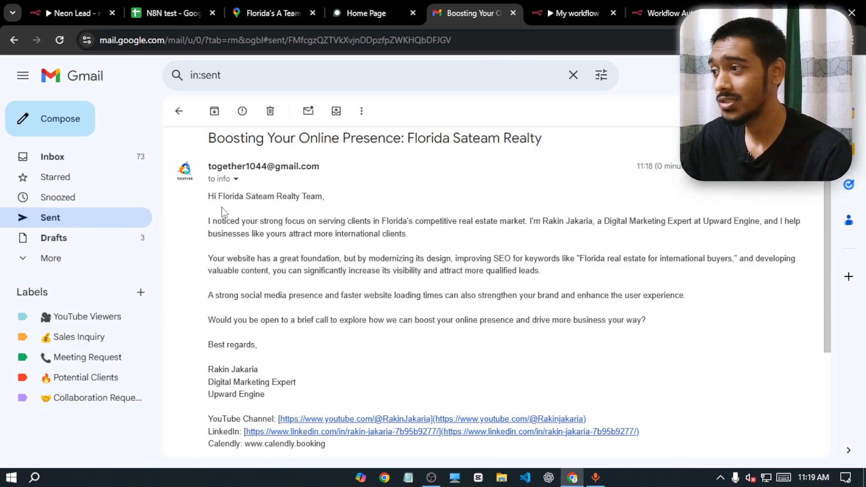
{"action": "left_click_drag", "start_coordinate": [208, 200], "coordinate": [386, 195]}
{"action": "left_click", "coordinate": [336, 211]}
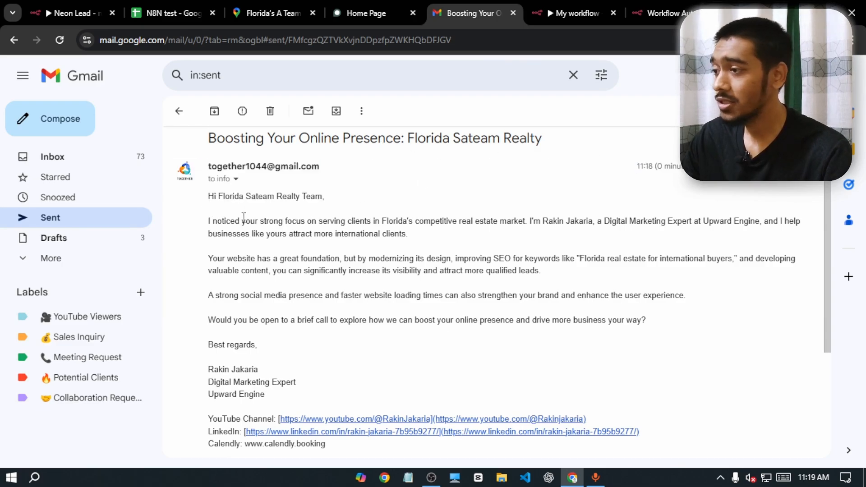
{"action": "left_click_drag", "start_coordinate": [209, 224], "coordinate": [774, 233]}
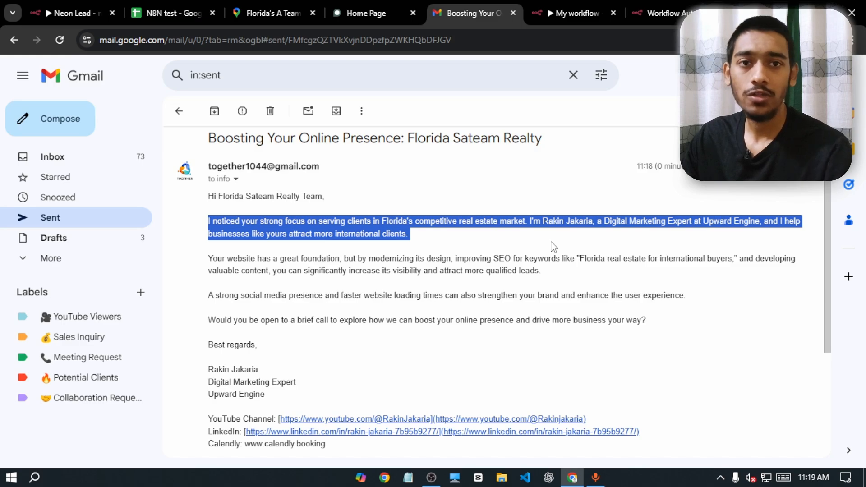
{"action": "left_click", "coordinate": [645, 233]}
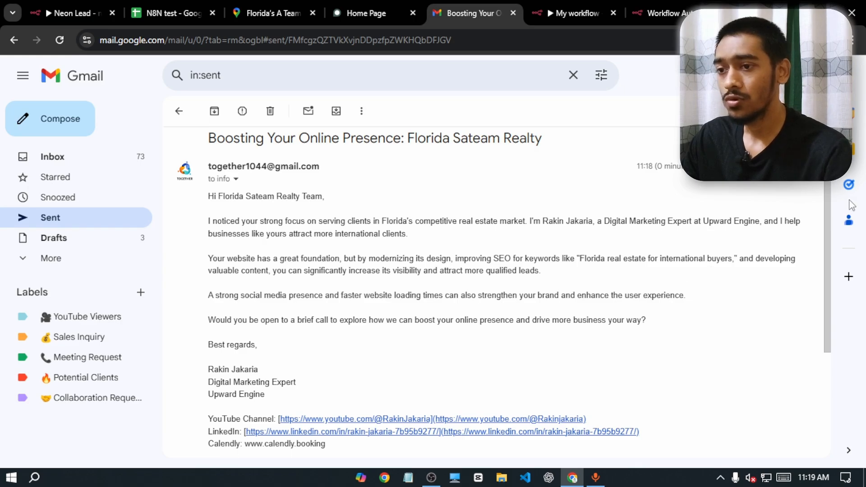
Step: Examine the sent email's paragraph on website design, SEO keywords and visibility improvements
{"action": "scroll", "coordinate": [316, 211], "scroll_direction": "down", "scroll_amount": 1}
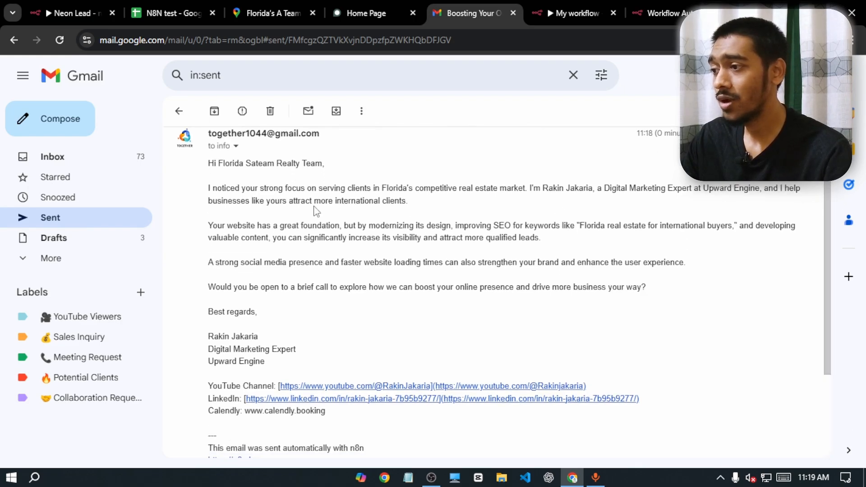
{"action": "left_click_drag", "start_coordinate": [306, 224], "coordinate": [331, 213]}
{"action": "left_click", "coordinate": [376, 231]}
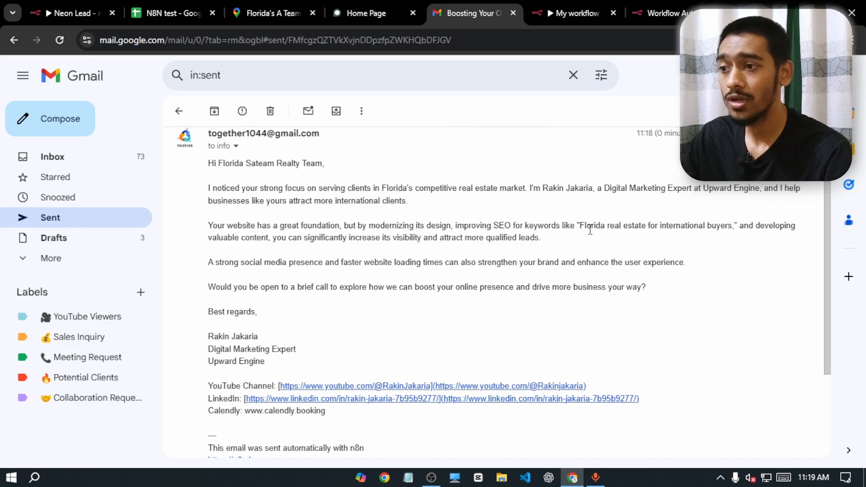
{"action": "left_click_drag", "start_coordinate": [587, 226], "coordinate": [724, 225]}
{"action": "left_click", "coordinate": [734, 250]}
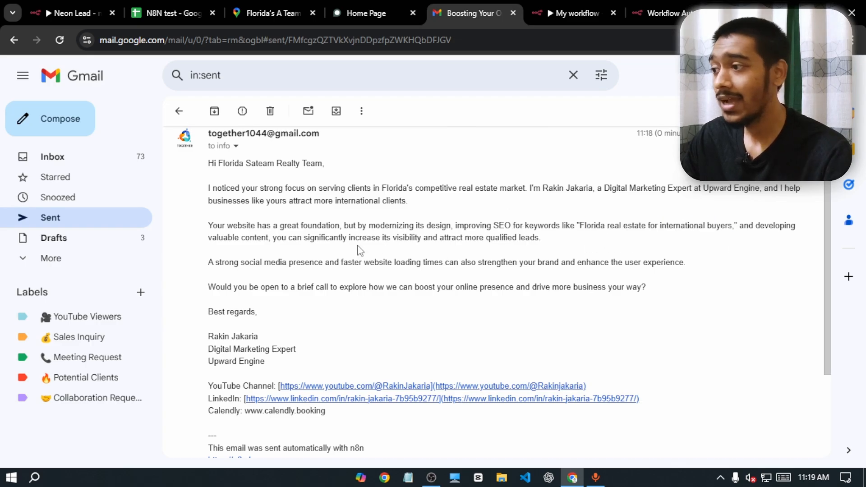
{"action": "left_click_drag", "start_coordinate": [274, 241], "coordinate": [456, 238]}
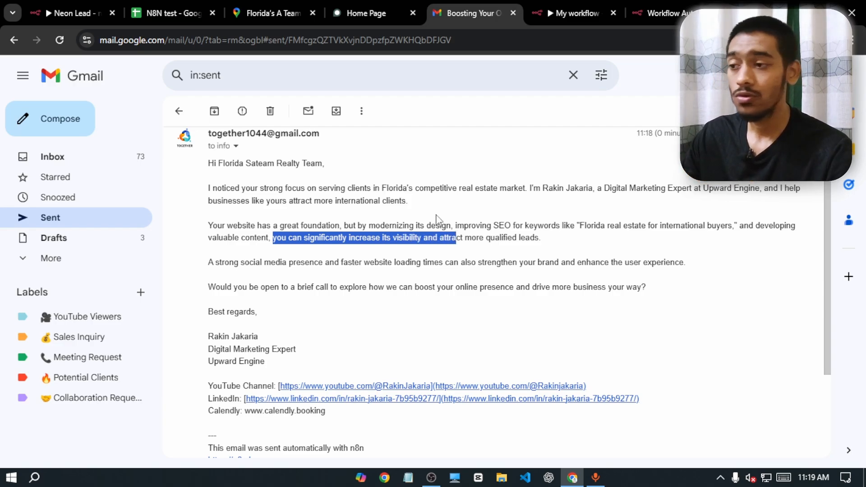
{"action": "left_click_drag", "start_coordinate": [581, 225], "coordinate": [724, 219]}
{"action": "left_click", "coordinate": [727, 246]}
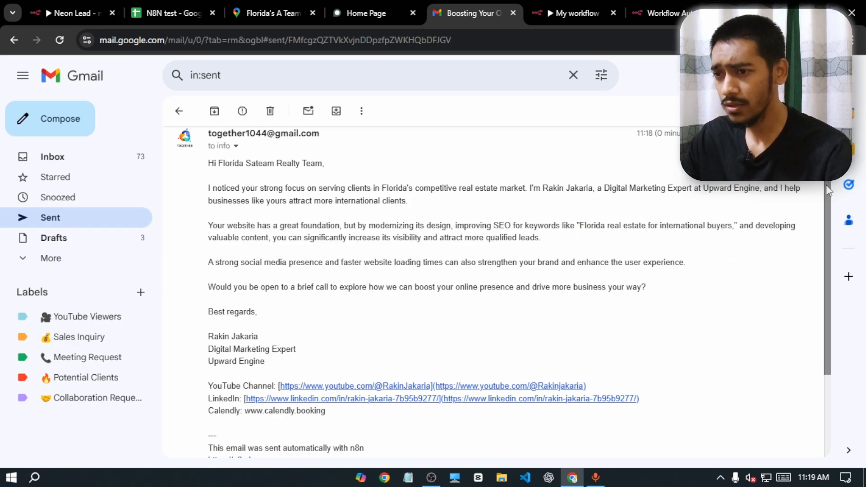
Step: Check the end of the sent email, including the signature links and the n8n attribution footer
{"action": "left_click_drag", "start_coordinate": [826, 185], "coordinate": [826, 247]}
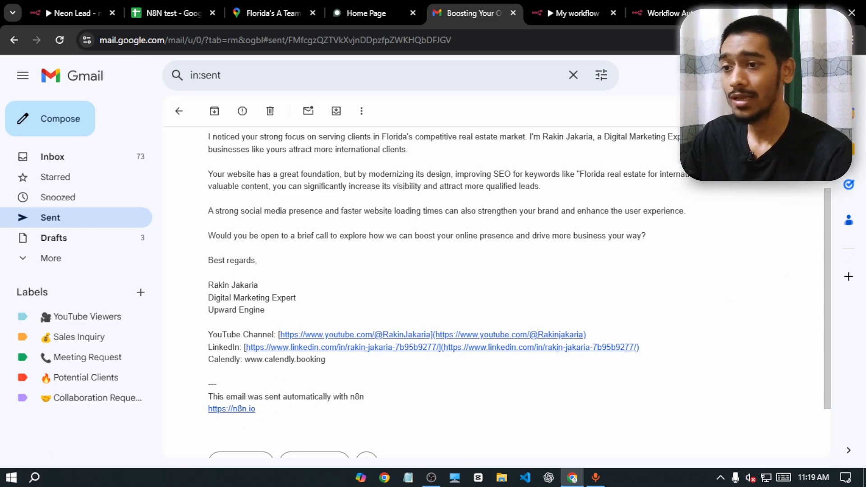
{"action": "scroll", "coordinate": [717, 310], "scroll_direction": "down", "scroll_amount": 2}
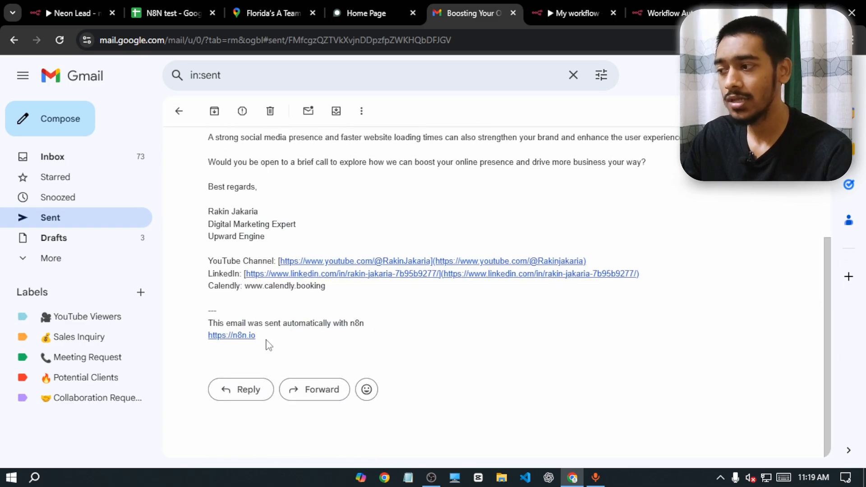
{"action": "left_click_drag", "start_coordinate": [269, 345], "coordinate": [199, 326]}
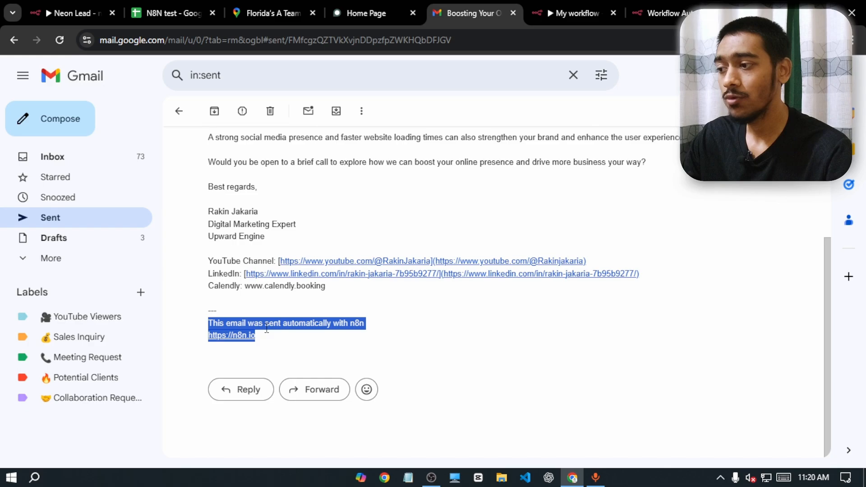
{"action": "left_click", "coordinate": [389, 338]}
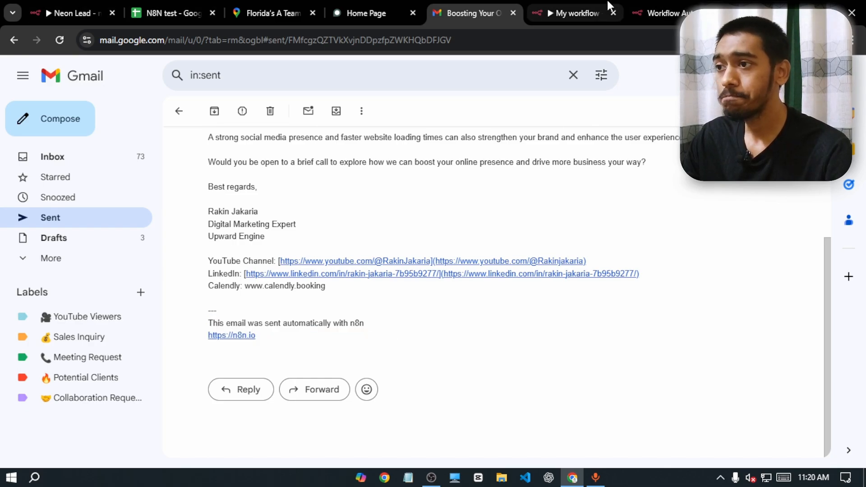
Step: Back in My workflow, add the Append n8n Attribution option to the Gmail node and turn it off
{"action": "left_click", "coordinate": [582, 10]}
{"action": "scroll", "coordinate": [537, 226], "scroll_direction": "down", "scroll_amount": 3}
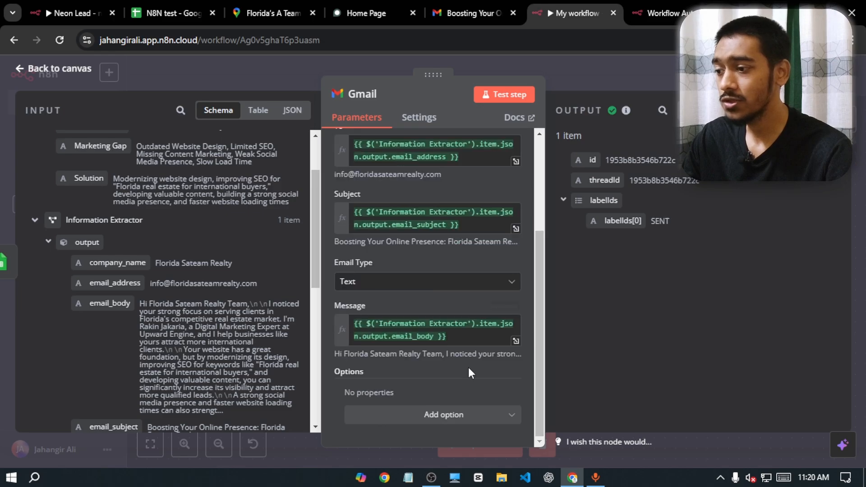
{"action": "left_click", "coordinate": [453, 415]}
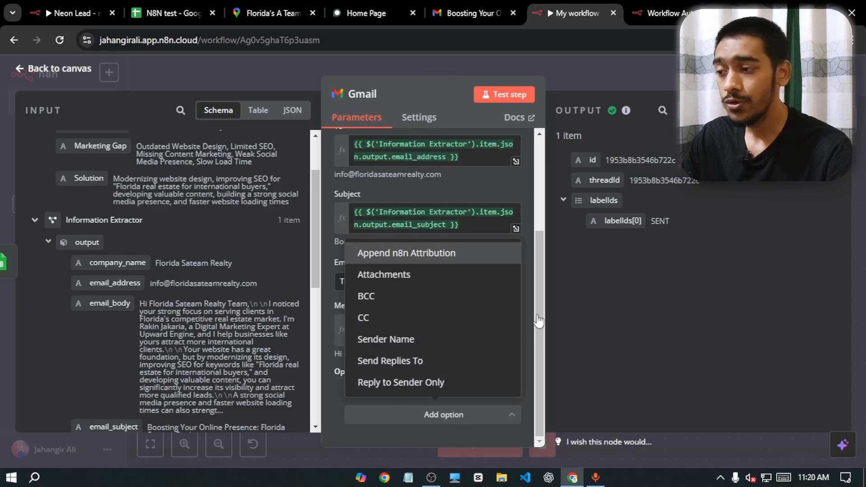
{"action": "left_click", "coordinate": [379, 254]}
{"action": "scroll", "coordinate": [379, 388], "scroll_direction": "down", "scroll_amount": 1}
{"action": "left_click", "coordinate": [377, 391]}
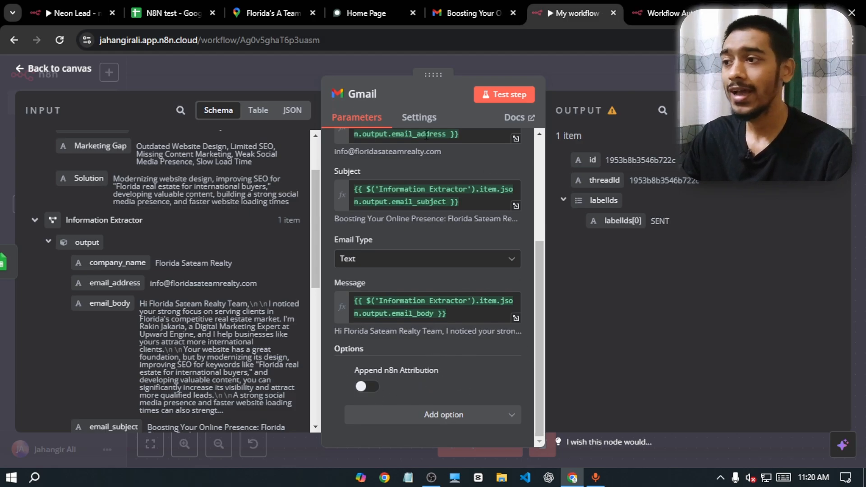
Step: Test the Gmail node again and check the end of the newly sent email in Gmail's refreshed Sent folder
{"action": "left_click", "coordinate": [493, 98]}
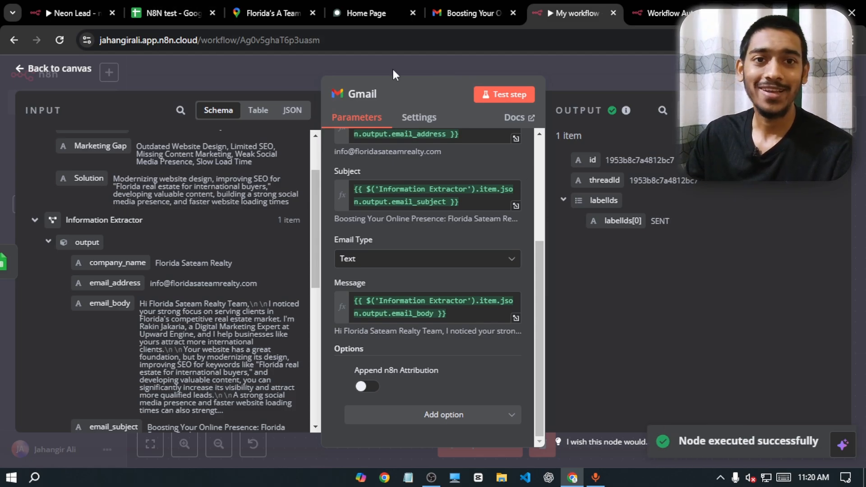
{"action": "left_click", "coordinate": [445, 8]}
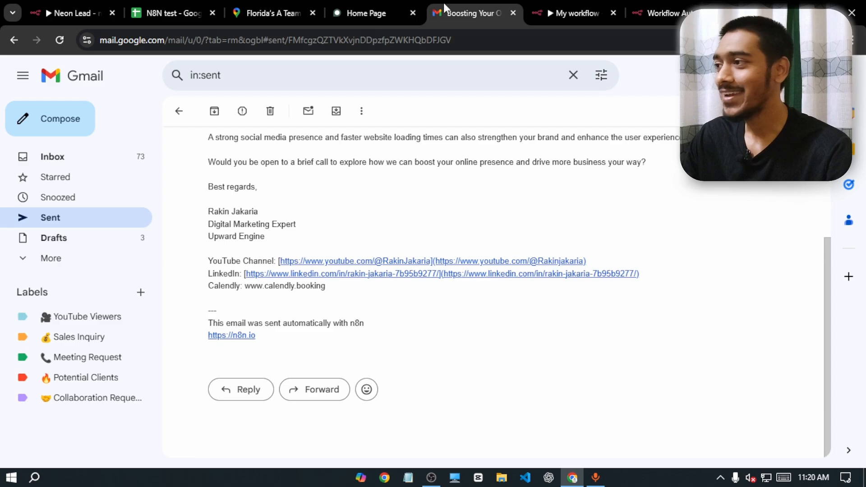
{"action": "left_click", "coordinate": [179, 111]}
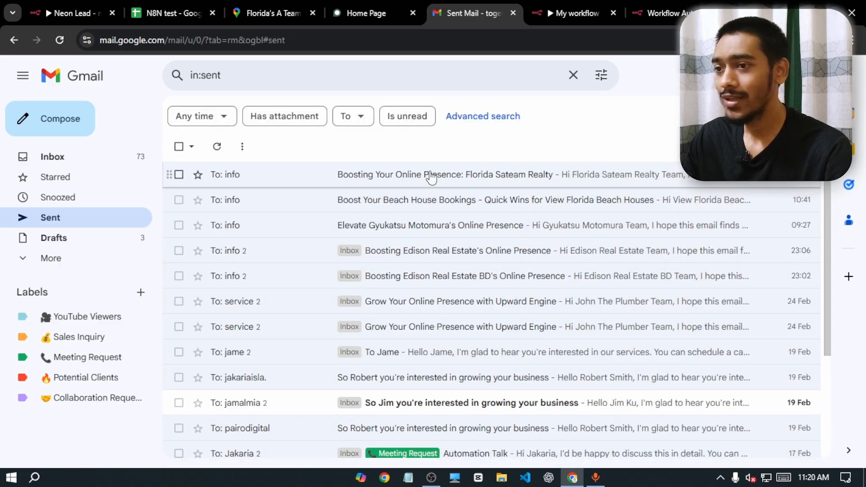
{"action": "left_click", "coordinate": [59, 40]}
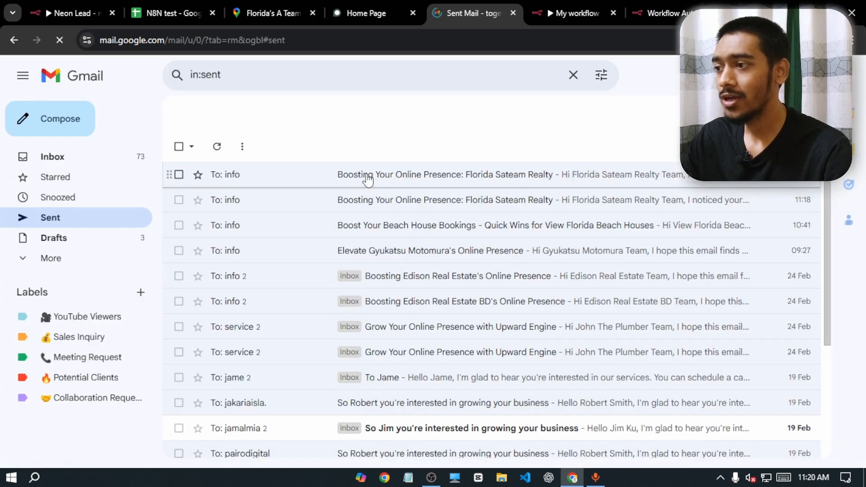
{"action": "left_click", "coordinate": [783, 208]}
{"action": "scroll", "coordinate": [824, 326], "scroll_direction": "down", "scroll_amount": 3}
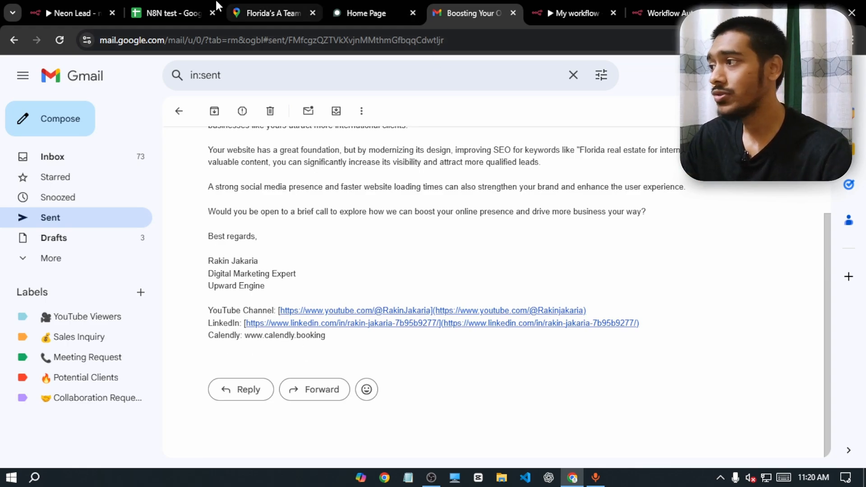
Step: Return to the My workflow canvas and check the new lead's Email Status cell in the N8N test spreadsheet
{"action": "left_click", "coordinate": [587, 11]}
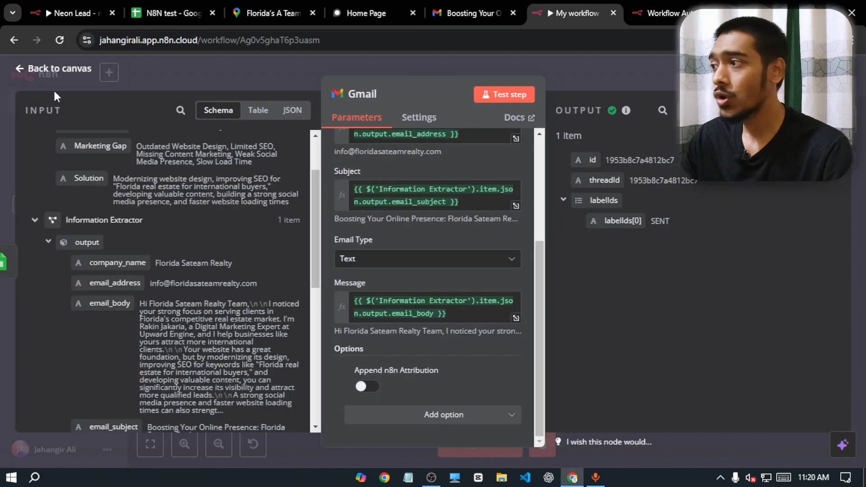
{"action": "left_click", "coordinate": [54, 70]}
{"action": "left_click_drag", "start_coordinate": [713, 320], "coordinate": [501, 299]}
{"action": "left_click", "coordinate": [178, 5]}
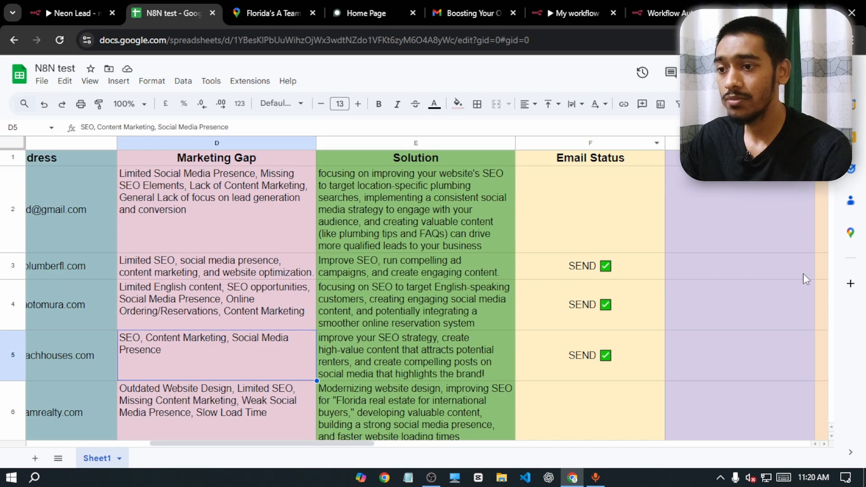
{"action": "scroll", "coordinate": [820, 189], "scroll_direction": "down", "scroll_amount": 2}
{"action": "scroll", "coordinate": [690, 342], "scroll_direction": "up", "scroll_amount": 2}
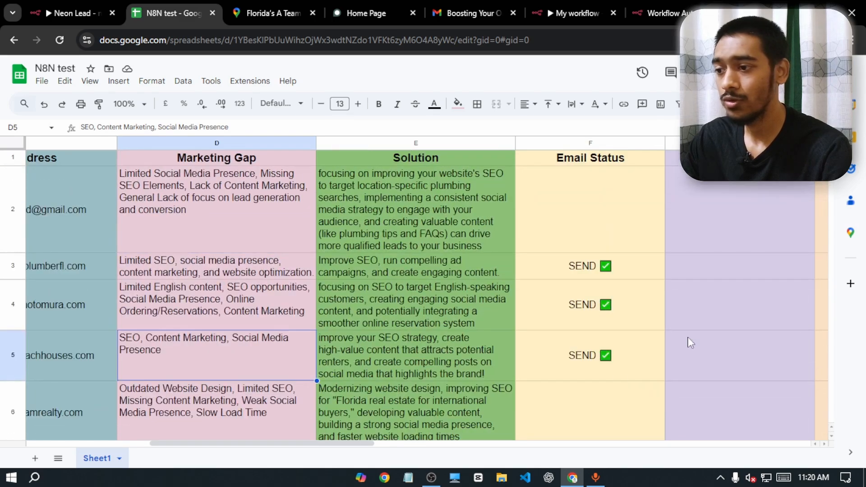
{"action": "left_click", "coordinate": [583, 404]}
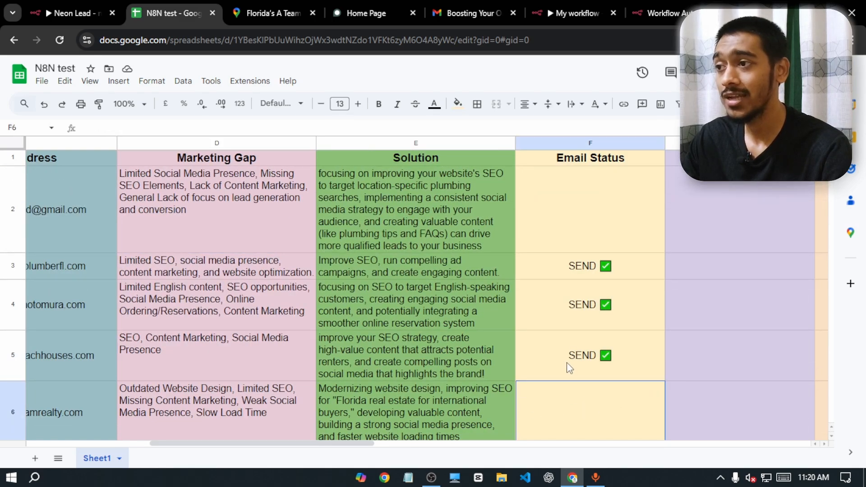
Step: Back in My workflow, add a Google Sheets node after Gmail with the action Append or update row in sheet
{"action": "left_click", "coordinate": [575, 12]}
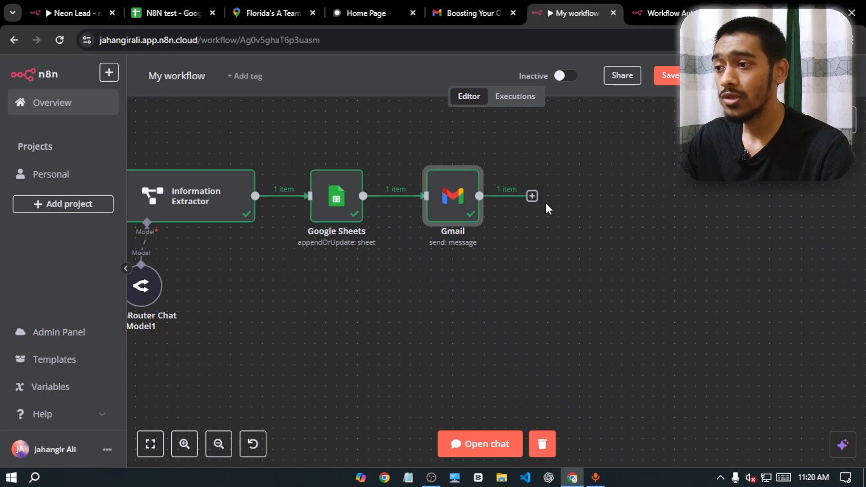
{"action": "left_click", "coordinate": [532, 196]}
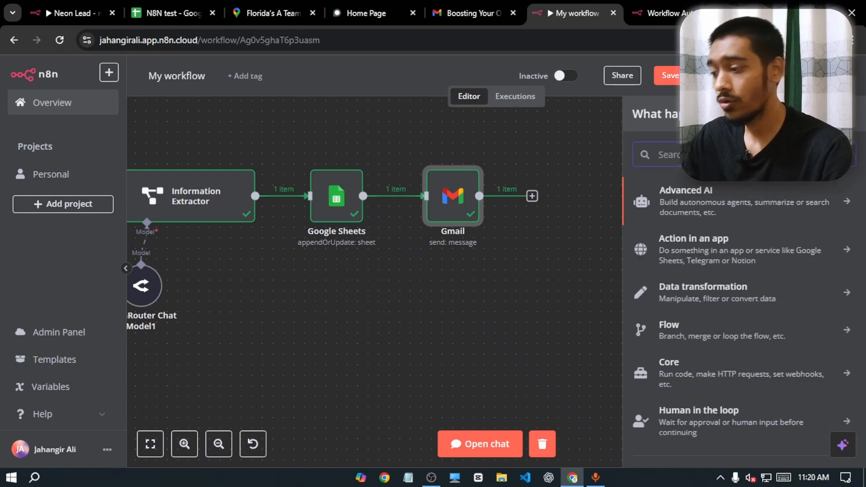
{"action": "type", "text": "s"}
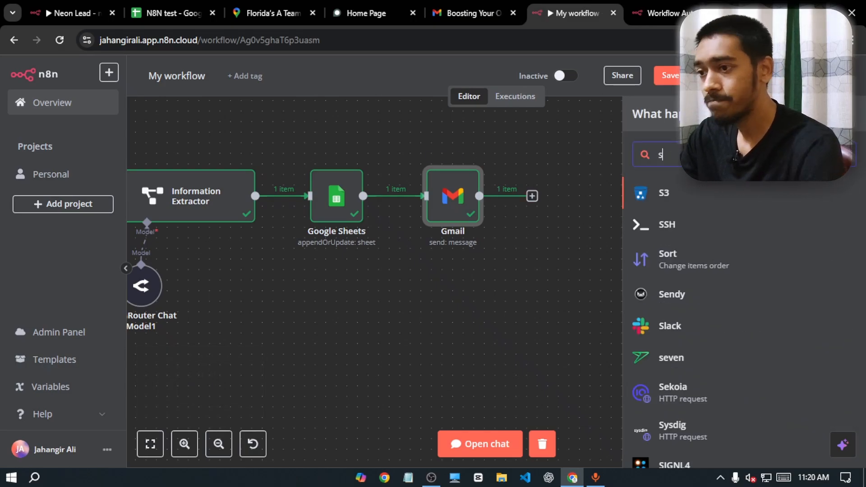
{"action": "type", "text": "pread"}
{"action": "left_click", "coordinate": [677, 270]}
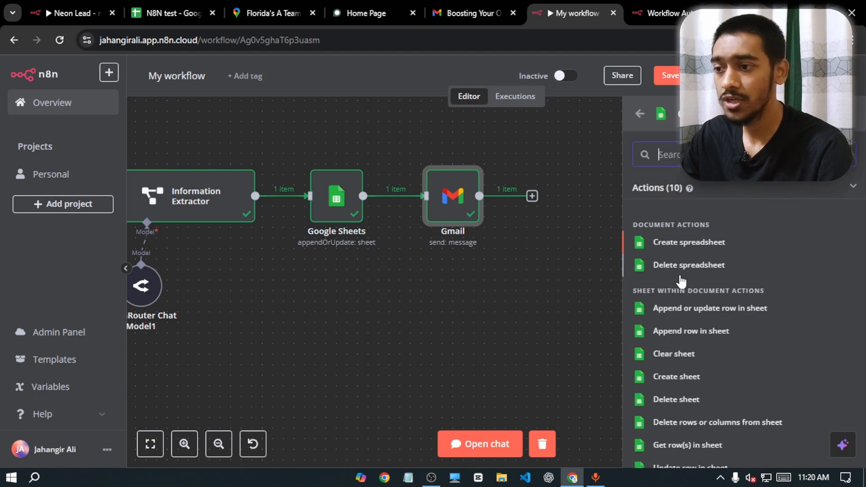
{"action": "left_click", "coordinate": [646, 311]}
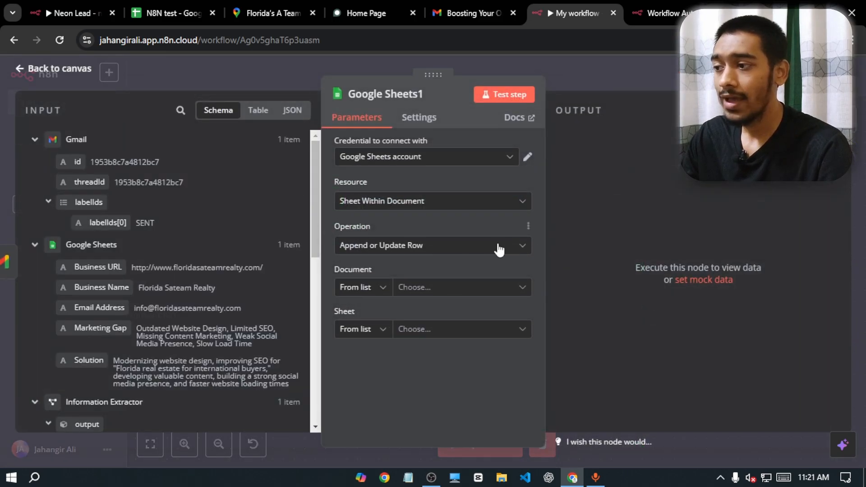
Step: Point the new Google Sheets1 node at the N8N test document and its Sheet1 sheet
{"action": "left_click", "coordinate": [416, 289]}
{"action": "left_click", "coordinate": [370, 341]}
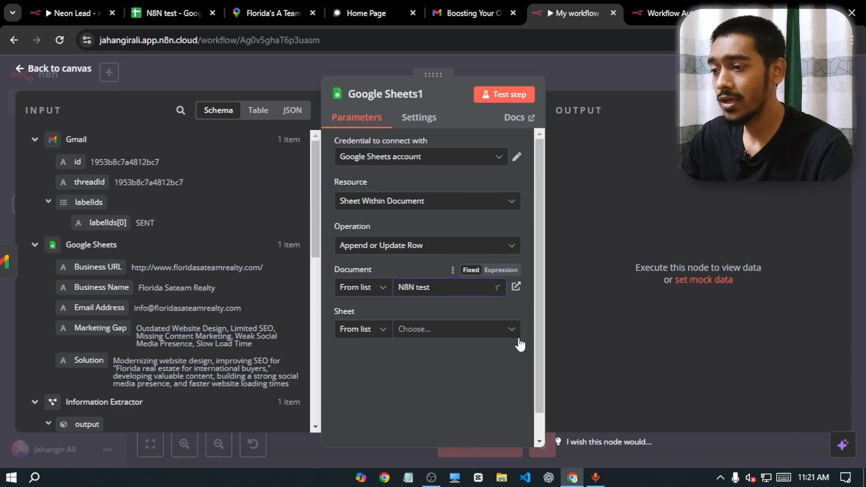
{"action": "left_click", "coordinate": [441, 331]}
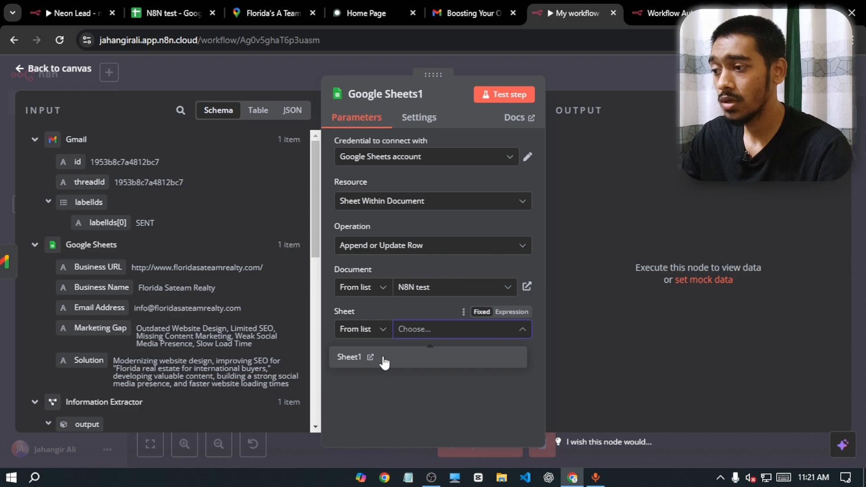
{"action": "left_click", "coordinate": [385, 357]}
Step: Set Business URL as the column to match on in the Google Sheets1 node
{"action": "scroll", "coordinate": [538, 273], "scroll_direction": "down", "scroll_amount": 1}
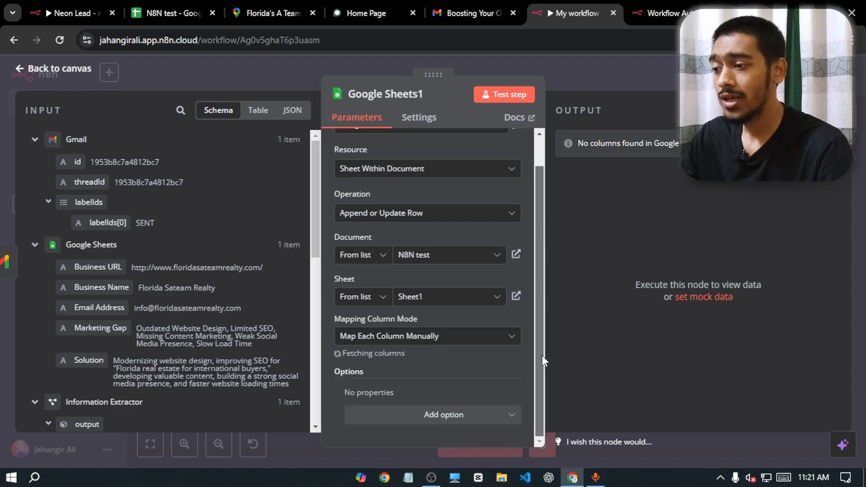
{"action": "left_click_drag", "start_coordinate": [542, 355], "coordinate": [544, 436]}
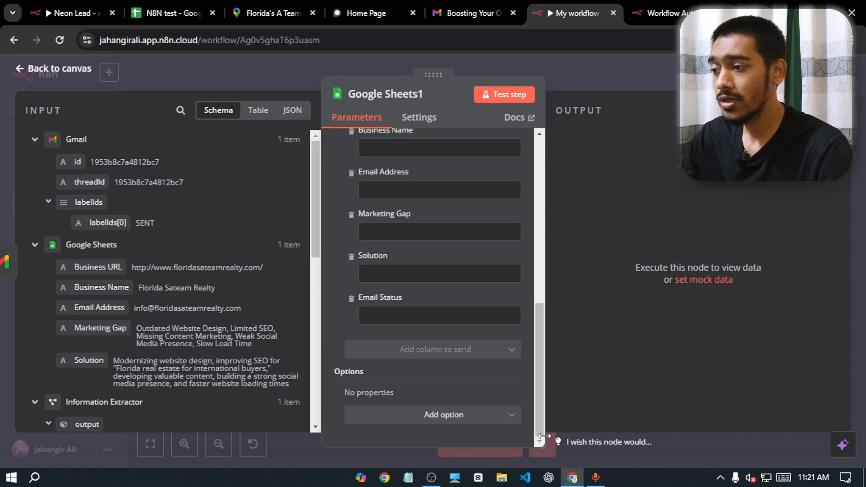
{"action": "left_click_drag", "start_coordinate": [537, 340], "coordinate": [538, 223]}
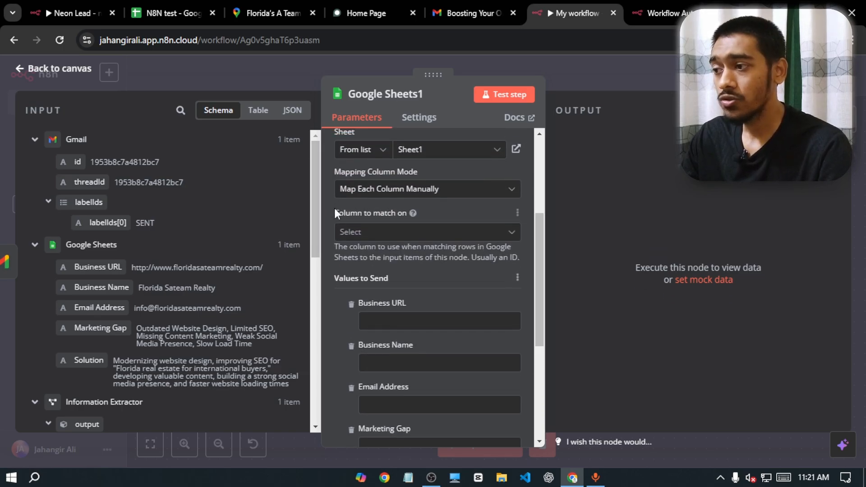
{"action": "mouse_move", "coordinate": [411, 211]}
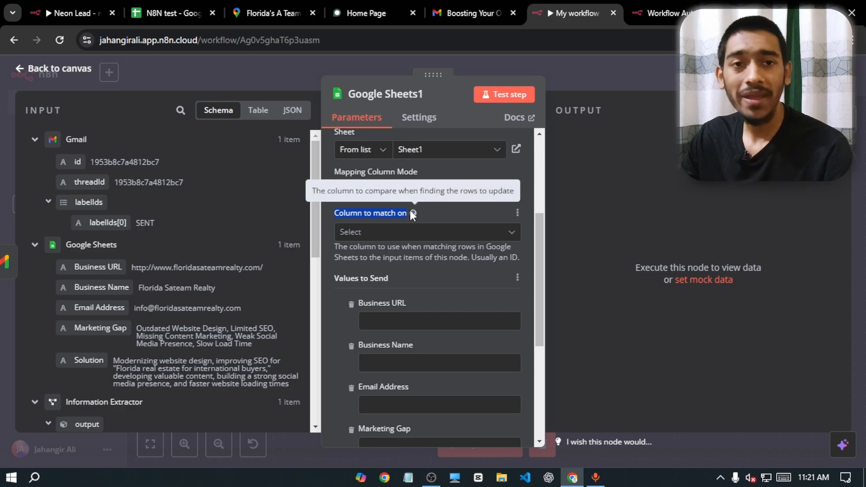
{"action": "left_click", "coordinate": [404, 231]}
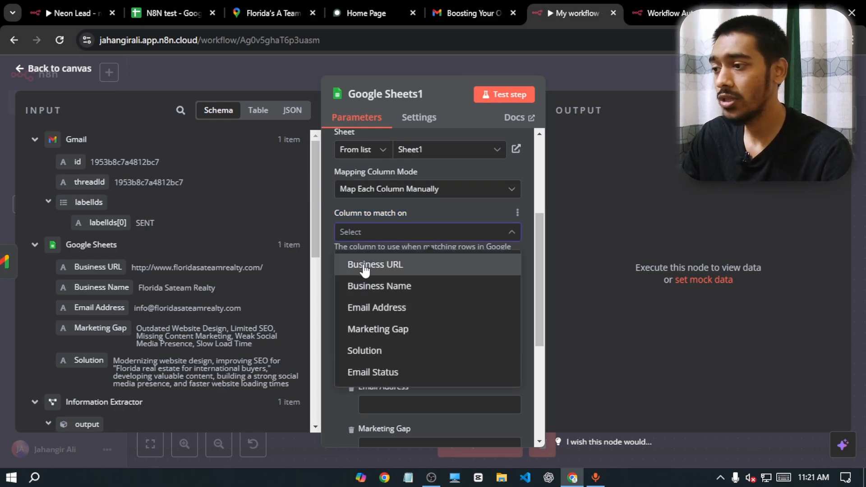
{"action": "left_click", "coordinate": [406, 265]}
Step: Map the chat trigger's chatInput to the Business URL value used for matching
{"action": "left_click_drag", "start_coordinate": [537, 240], "coordinate": [538, 277]}
{"action": "left_click", "coordinate": [456, 218]}
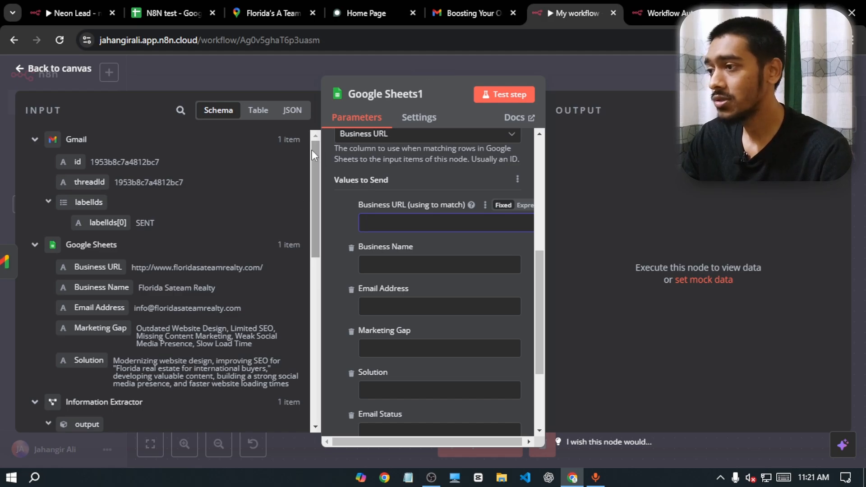
{"action": "left_click_drag", "start_coordinate": [313, 151], "coordinate": [331, 340]}
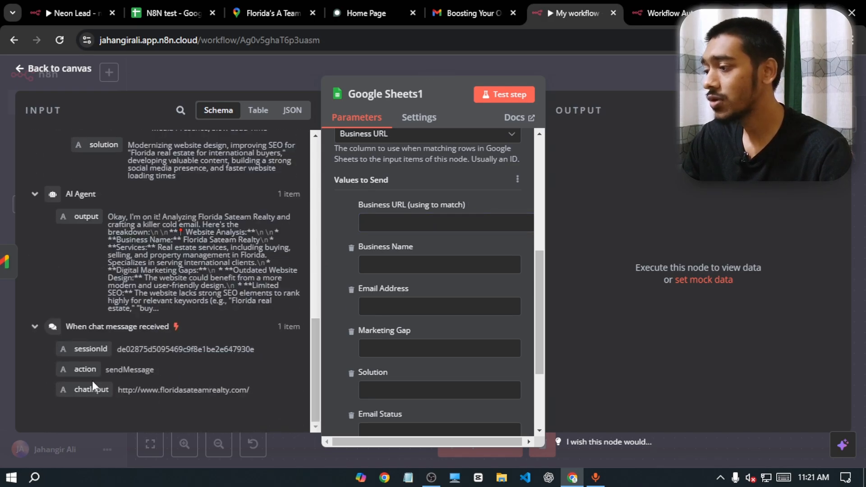
{"action": "left_click_drag", "start_coordinate": [92, 390], "coordinate": [366, 225]}
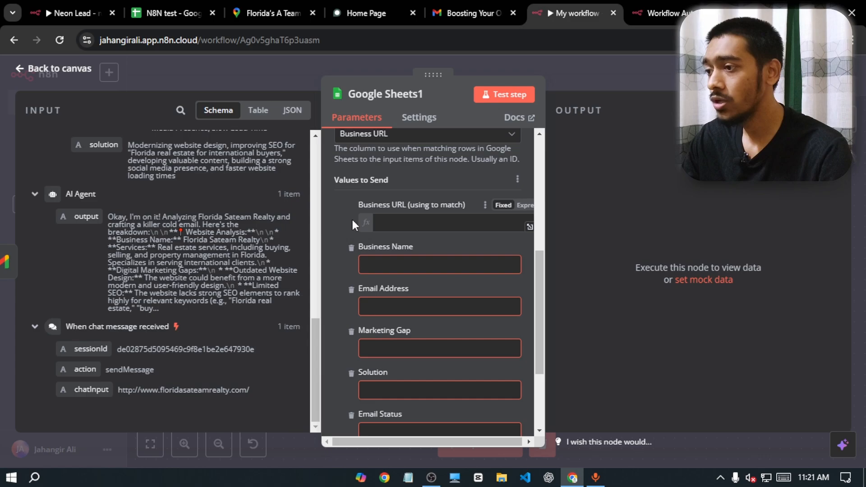
{"action": "left_click", "coordinate": [335, 210]}
Step: Set the Email Status value to "SEND ✅", inserting the green check mark emoji after the text
{"action": "scroll", "coordinate": [535, 258], "scroll_direction": "down", "scroll_amount": 4}
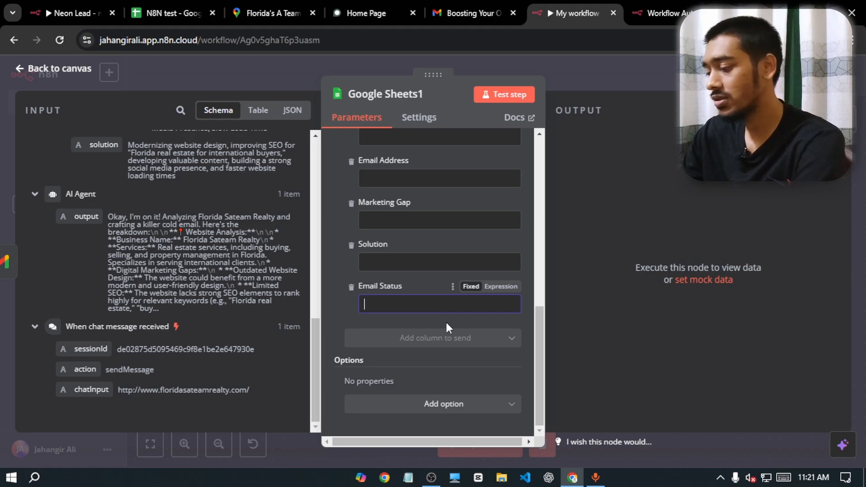
{"action": "type", "text": "SEND"}
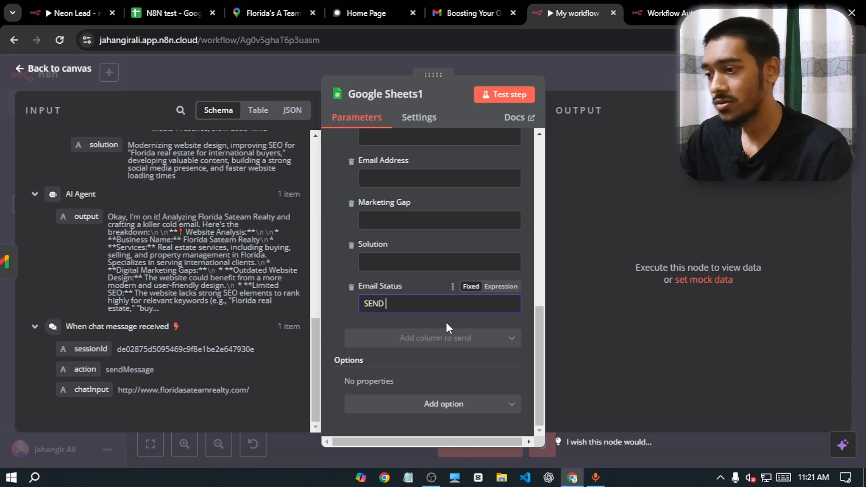
{"action": "right_click", "coordinate": [426, 302]}
{"action": "left_click", "coordinate": [460, 49]}
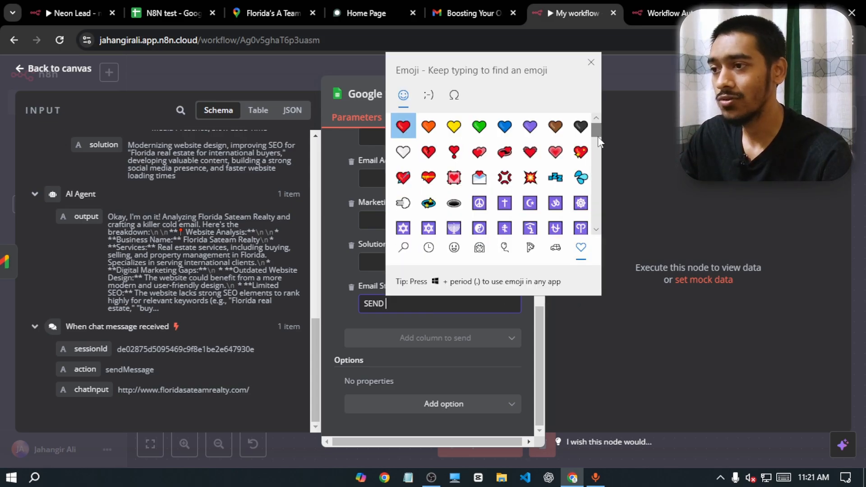
{"action": "scroll", "coordinate": [596, 177], "scroll_direction": "down", "scroll_amount": 10}
{"action": "scroll", "coordinate": [596, 172], "scroll_direction": "up", "scroll_amount": 1}
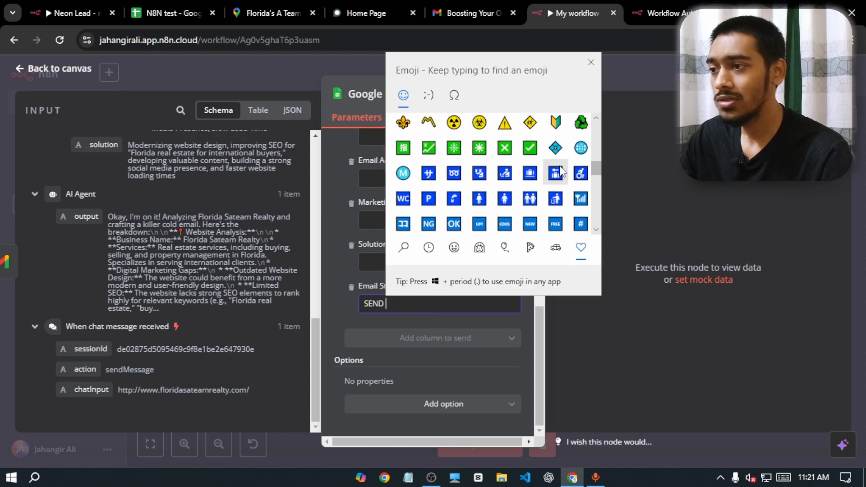
{"action": "left_click", "coordinate": [530, 148]}
{"action": "left_click", "coordinate": [339, 251]}
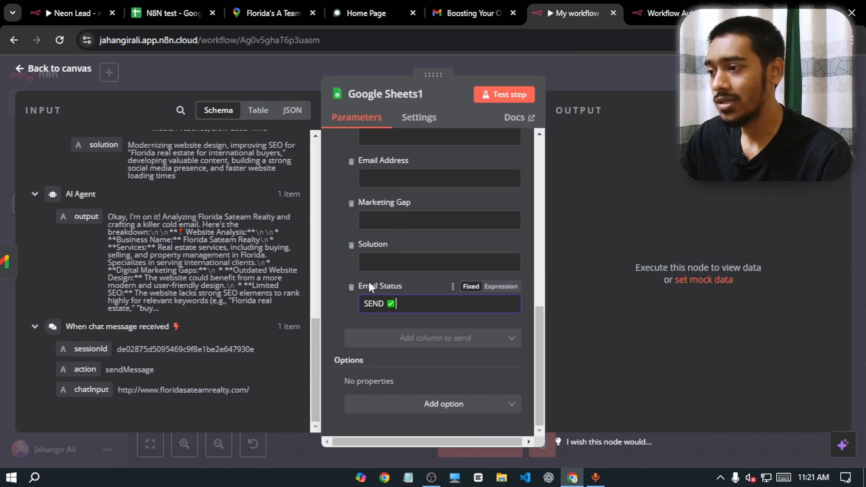
Step: Test the Google Sheets1 node and check the lead's Email Status cell in the N8N test spreadsheet
{"action": "left_click", "coordinate": [510, 95]}
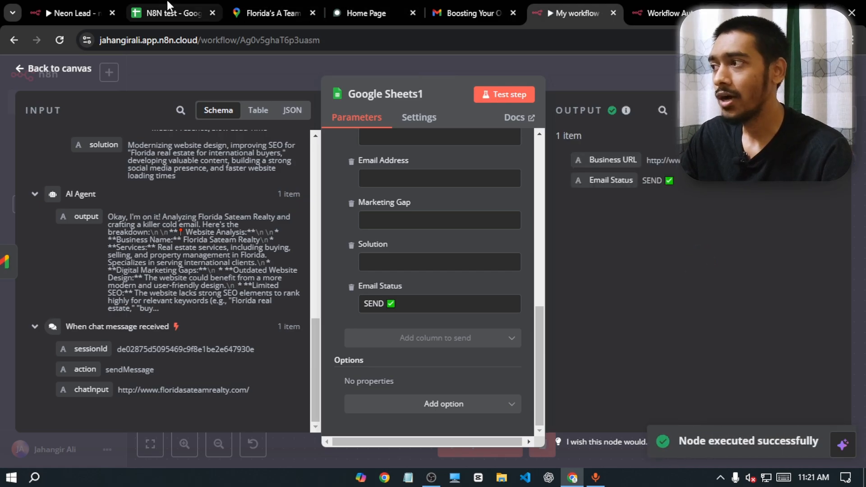
{"action": "left_click", "coordinate": [144, 6]}
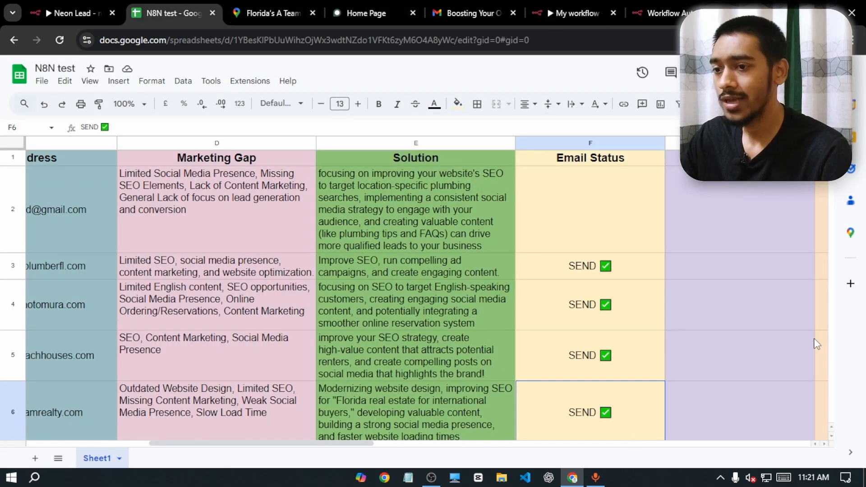
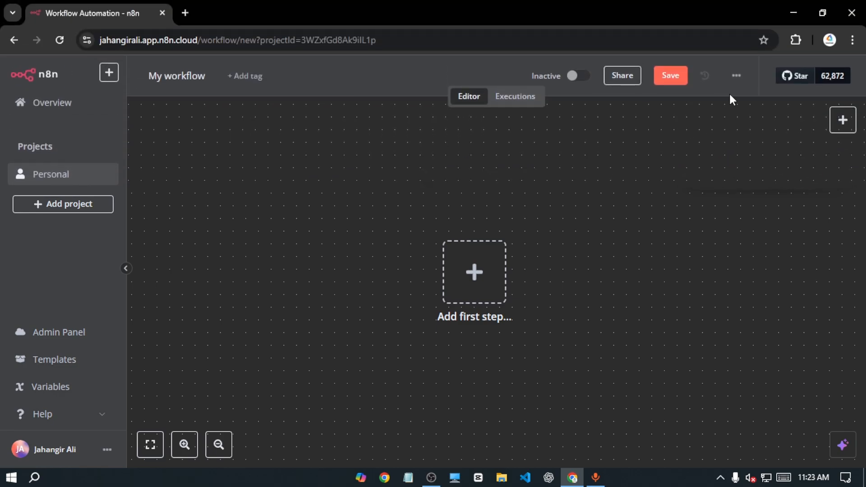
Step: Import the Lead_Agent_From_URL JSON file into a new blank n8n workflow
{"action": "left_click", "coordinate": [736, 76]}
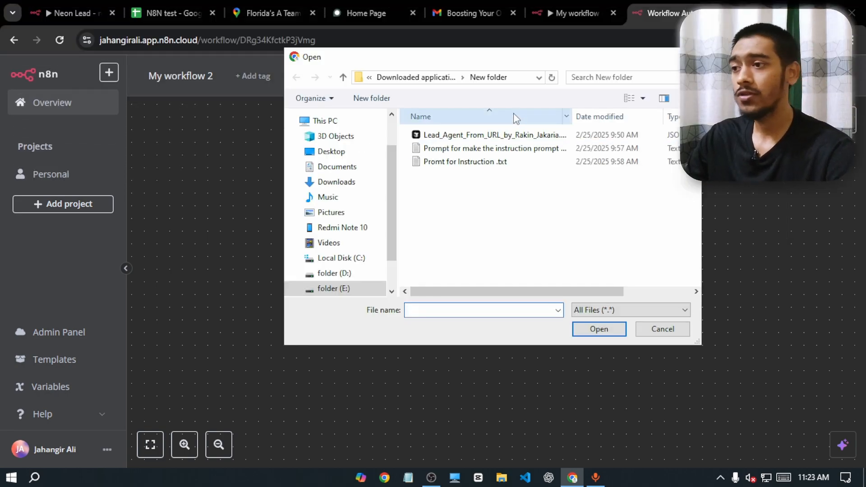
{"action": "left_click", "coordinate": [518, 135]}
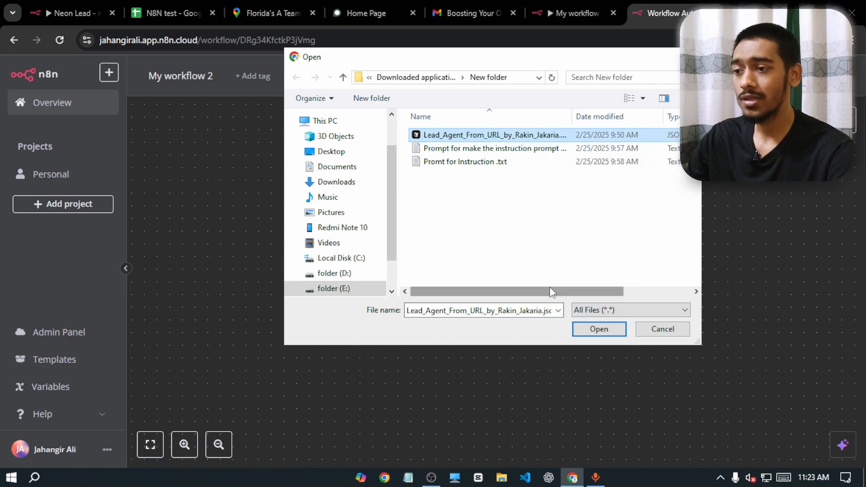
{"action": "left_click_drag", "start_coordinate": [549, 287], "coordinate": [616, 285]}
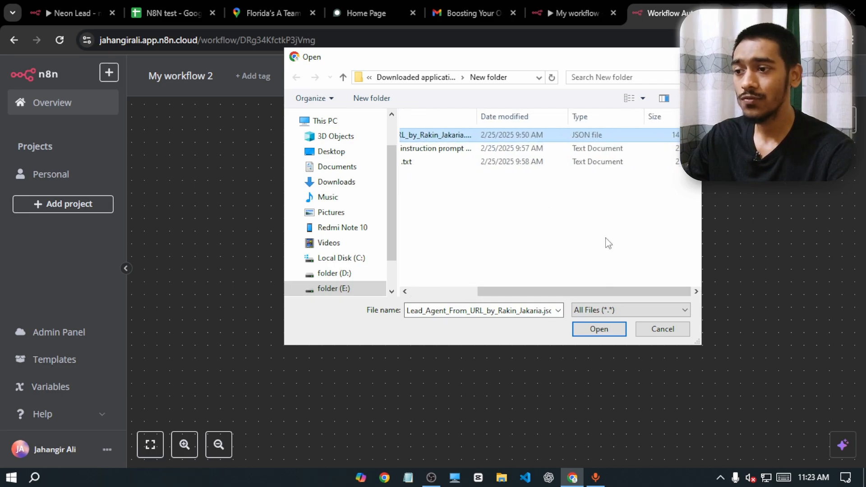
{"action": "left_click", "coordinate": [600, 331]}
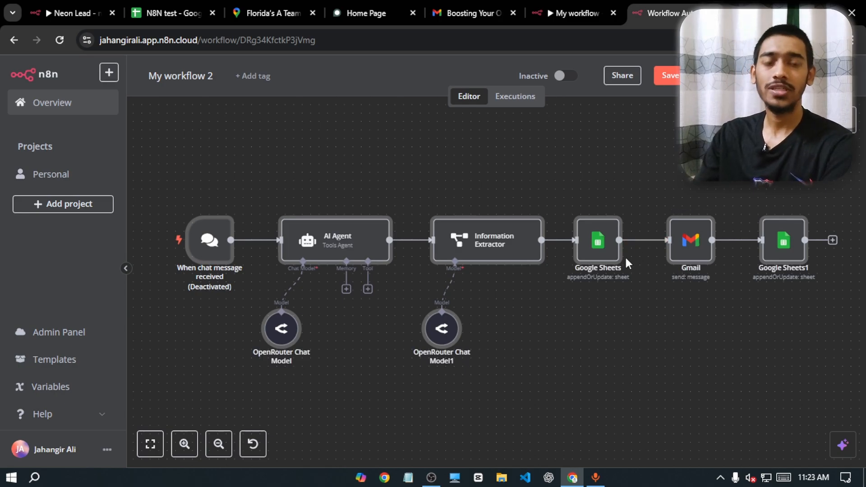
Step: Examine the imported AI Agent's system message, the first Google Sheets node's parameters and the rest of the node chain
{"action": "left_click", "coordinate": [342, 244]}
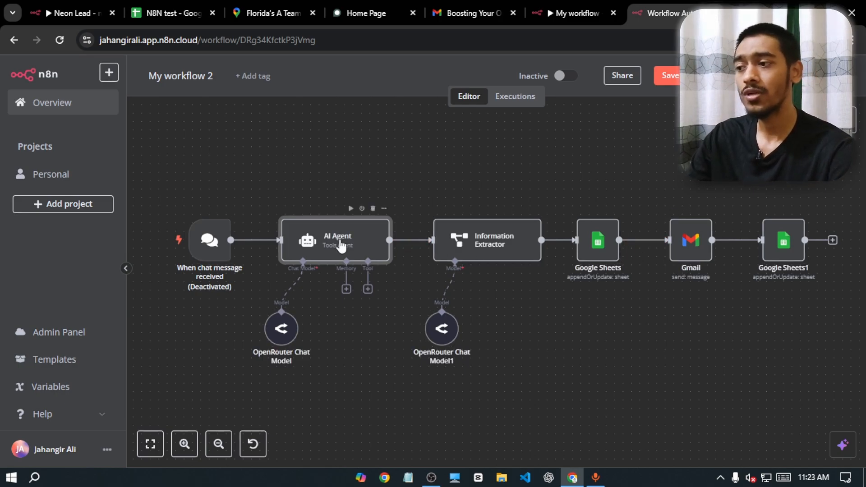
{"action": "double_click", "coordinate": [342, 245]}
{"action": "scroll", "coordinate": [535, 261], "scroll_direction": "down", "scroll_amount": 3}
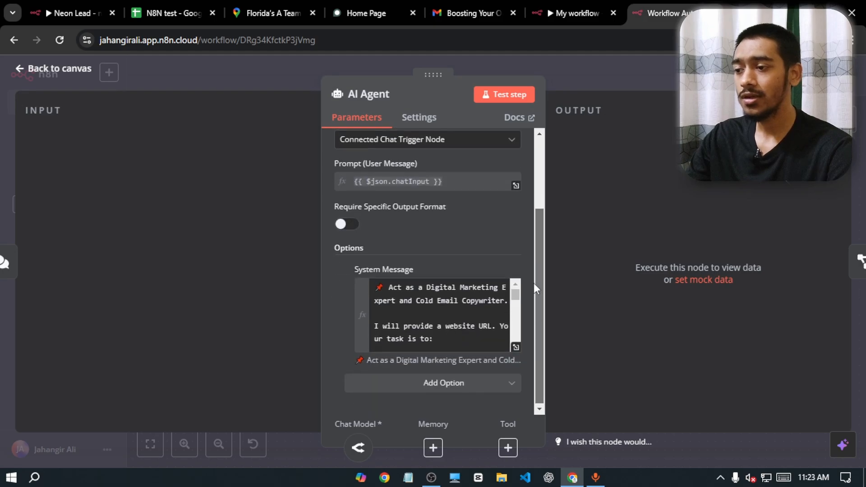
{"action": "scroll", "coordinate": [492, 250], "scroll_direction": "up", "scroll_amount": 1}
{"action": "left_click", "coordinate": [90, 72]}
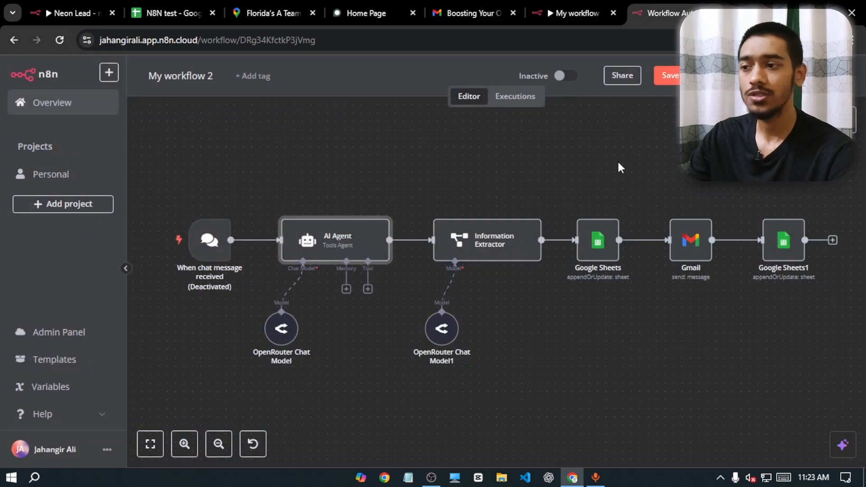
{"action": "left_click", "coordinate": [600, 239]}
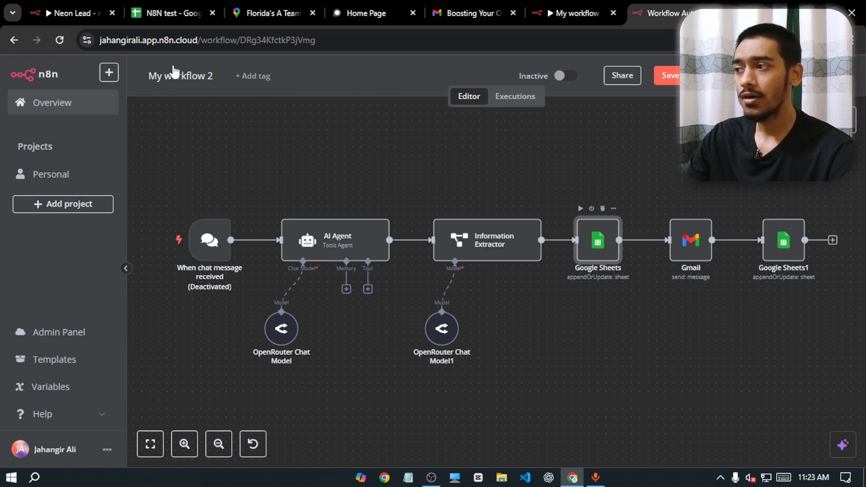
{"action": "double_click", "coordinate": [600, 239]}
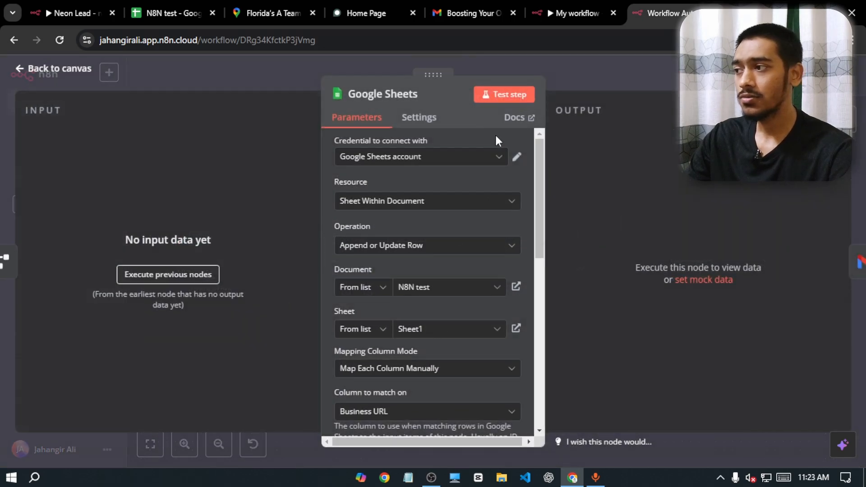
{"action": "left_click", "coordinate": [67, 72]}
{"action": "scroll", "coordinate": [690, 255], "scroll_direction": "right", "scroll_amount": 3}
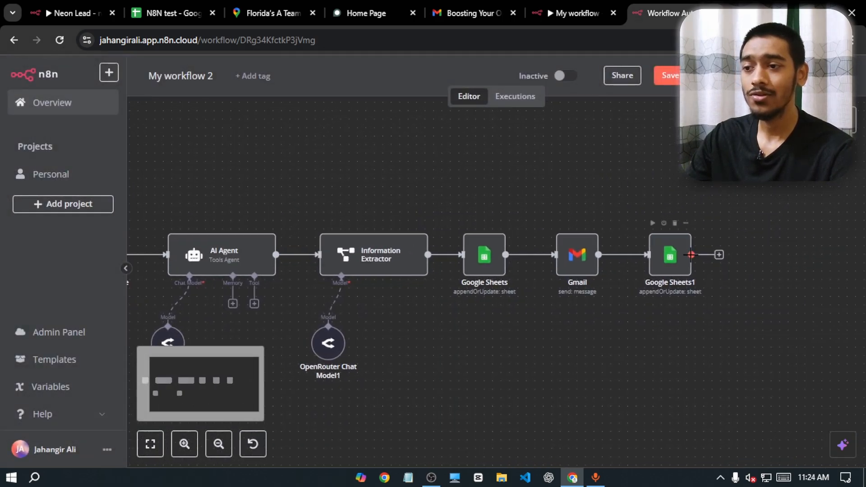
{"action": "scroll", "coordinate": [524, 161], "scroll_direction": "left", "scroll_amount": 2}
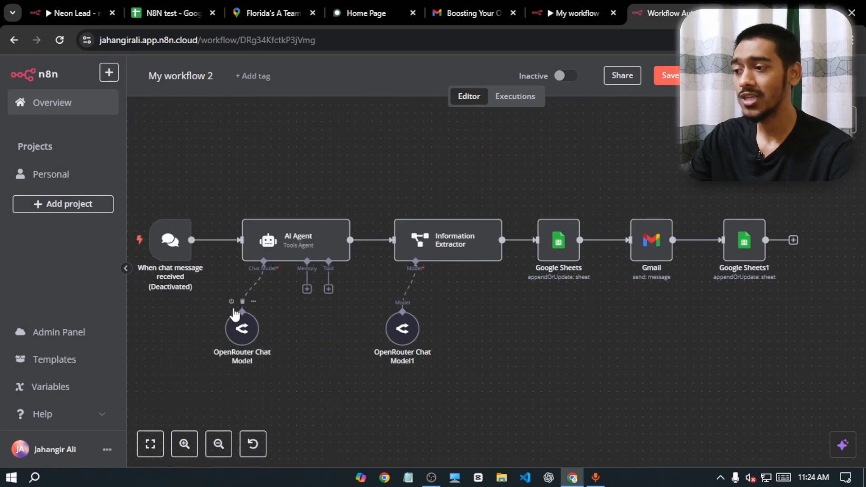
Step: Delete the OpenRouter Chat Model attached to the AI Agent
{"action": "left_click", "coordinate": [243, 301]}
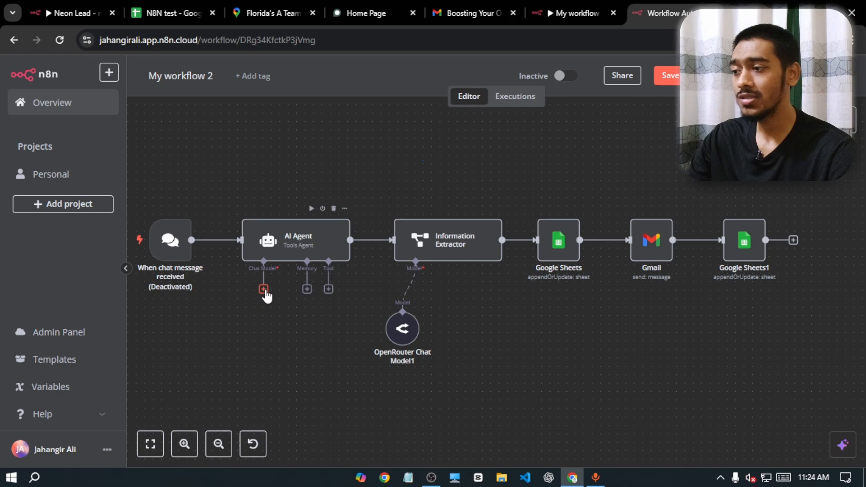
Step: Try an OpenAI Chat Model on the AI Agent, view its credential choices, and delete that model node again
{"action": "left_click", "coordinate": [264, 288]}
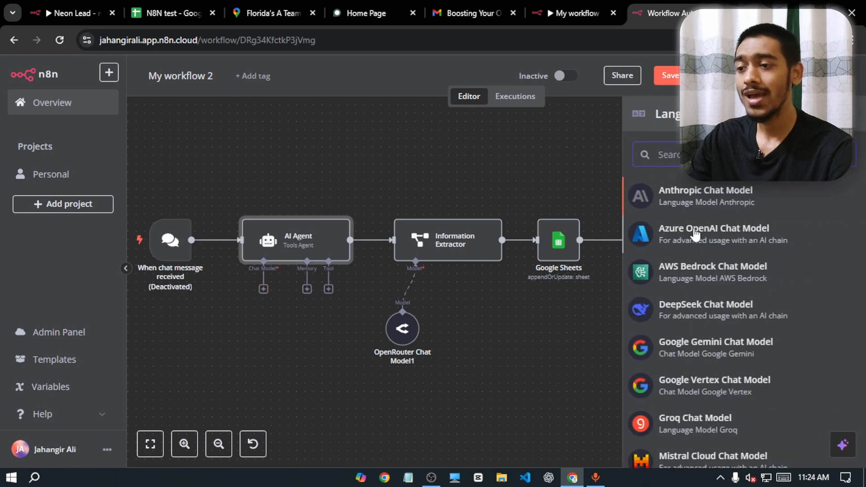
{"action": "type", "text": "OPE"}
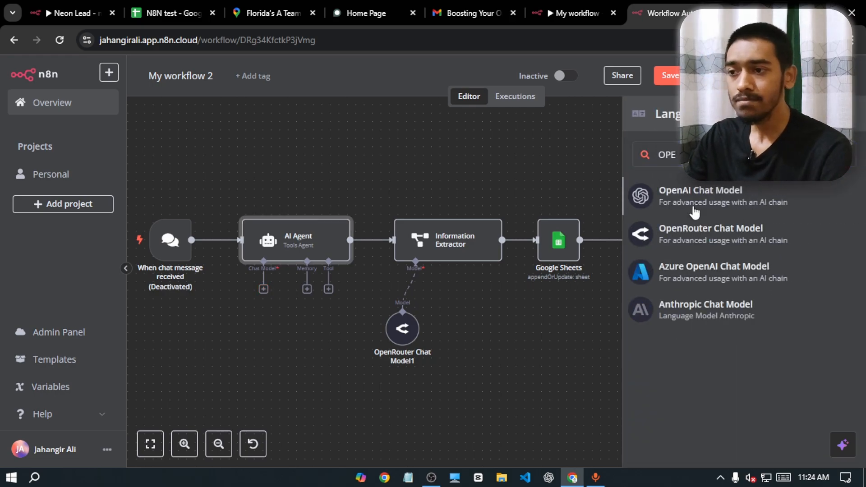
{"action": "left_click", "coordinate": [693, 206]}
{"action": "left_click", "coordinate": [438, 202]}
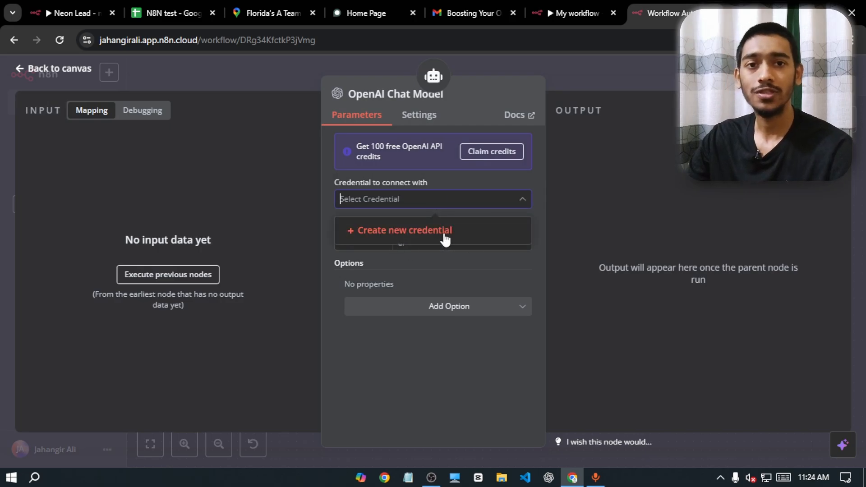
{"action": "left_click", "coordinate": [43, 73]}
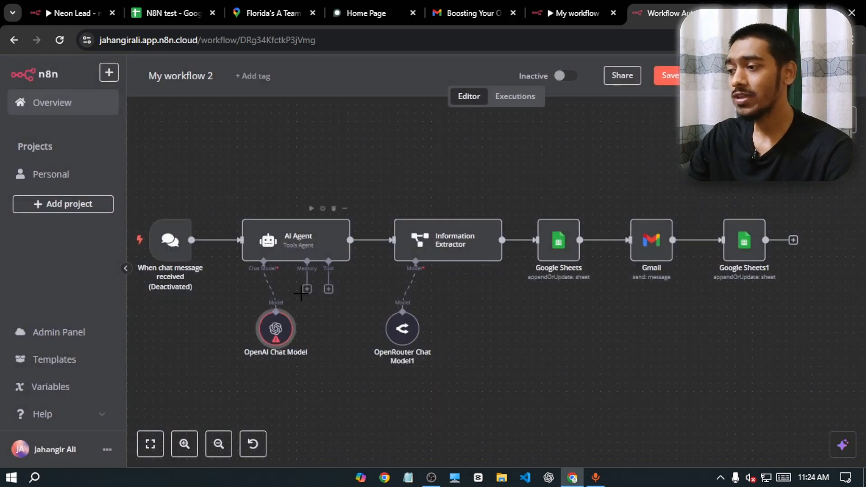
{"action": "left_click", "coordinate": [276, 301]}
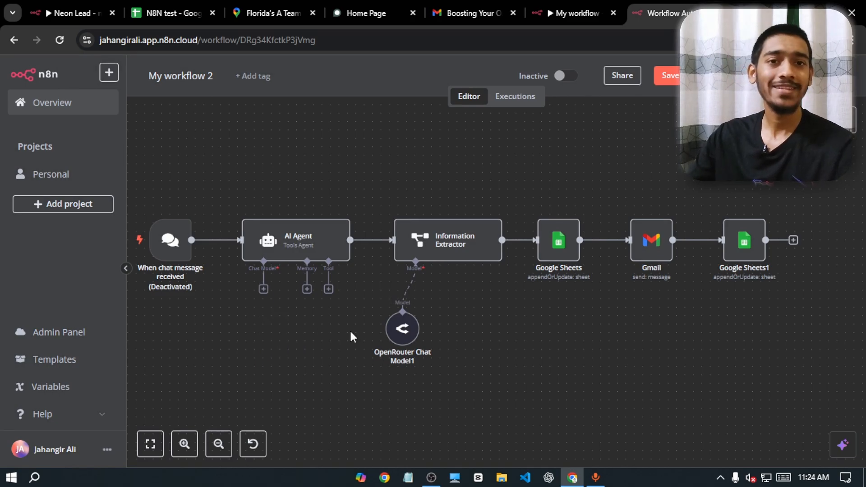